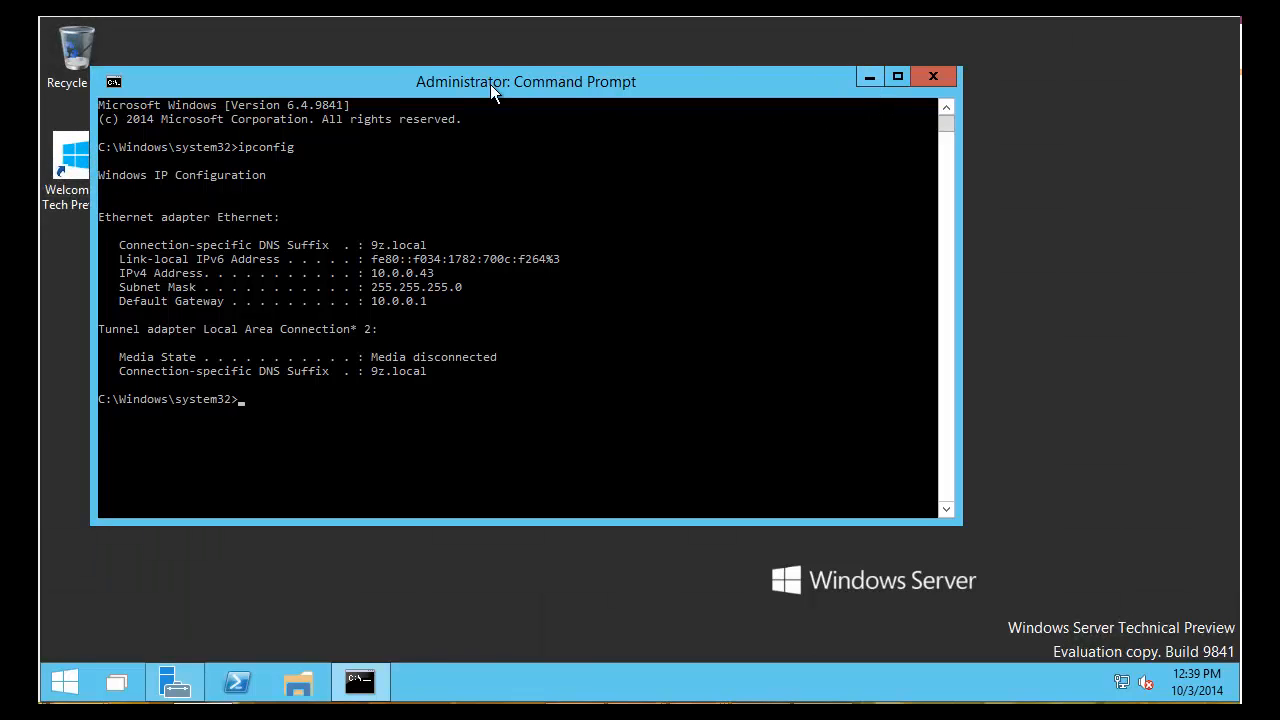
- Open the Welcome to Tech Preview page, dismiss the blocked-content and Internet Explorer 11 setup dialogs, and minimize the browser
drag(484, 91, 581, 87)
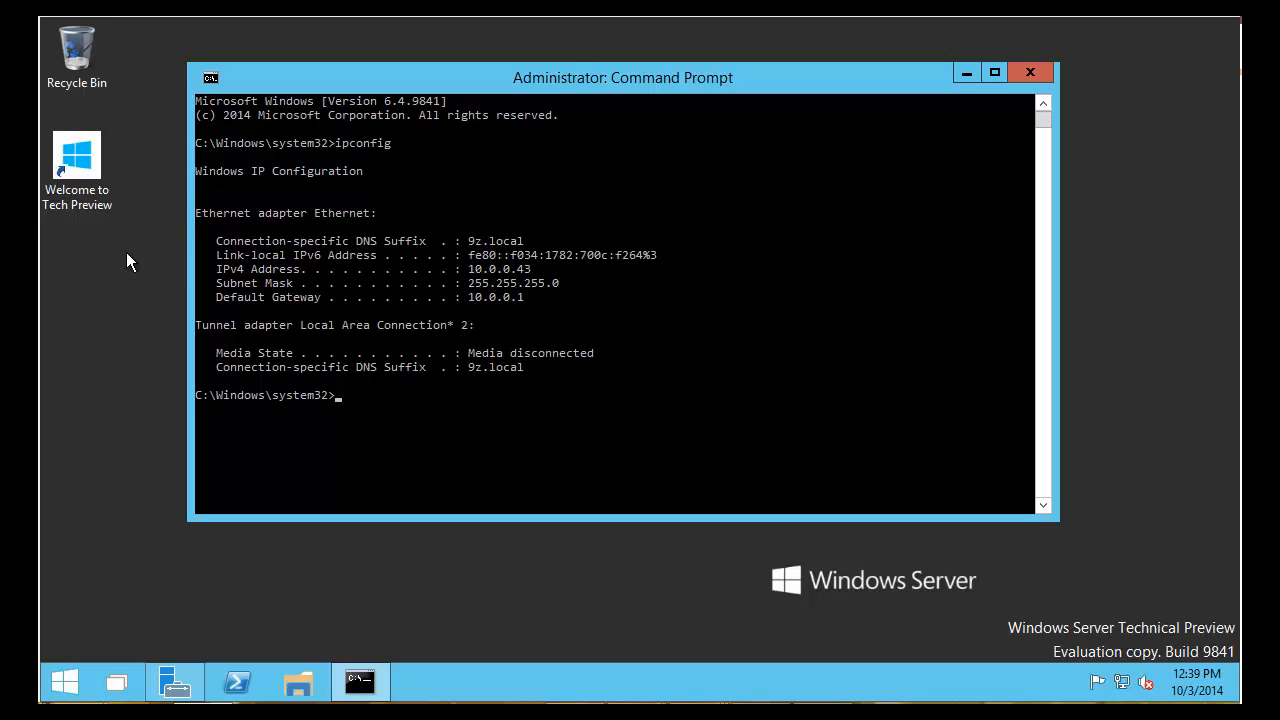
click(80, 170)
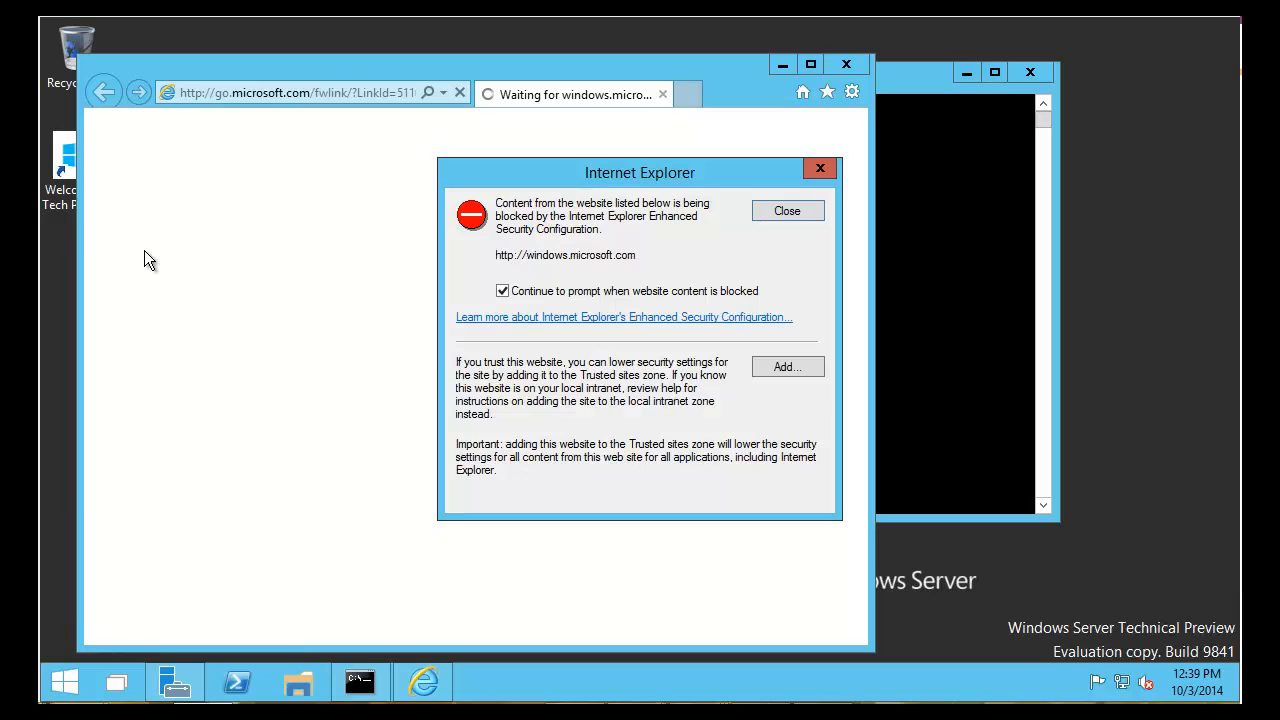
click(820, 168)
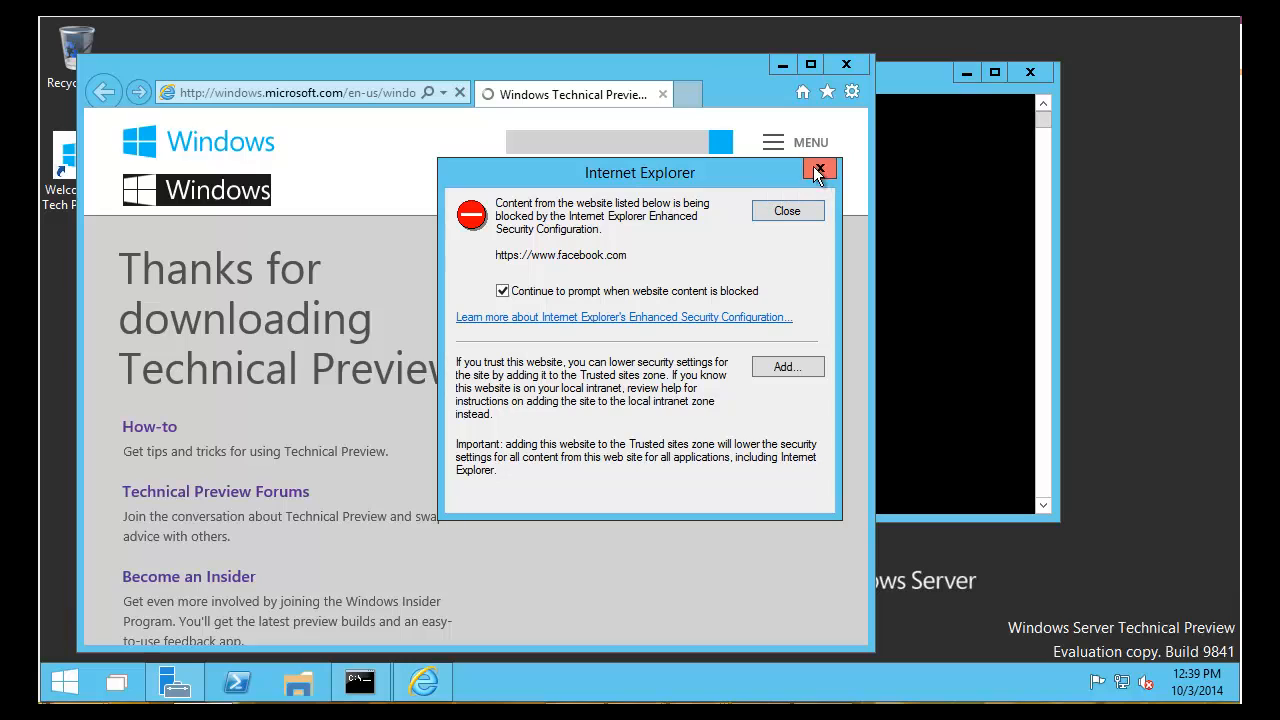
click(815, 168)
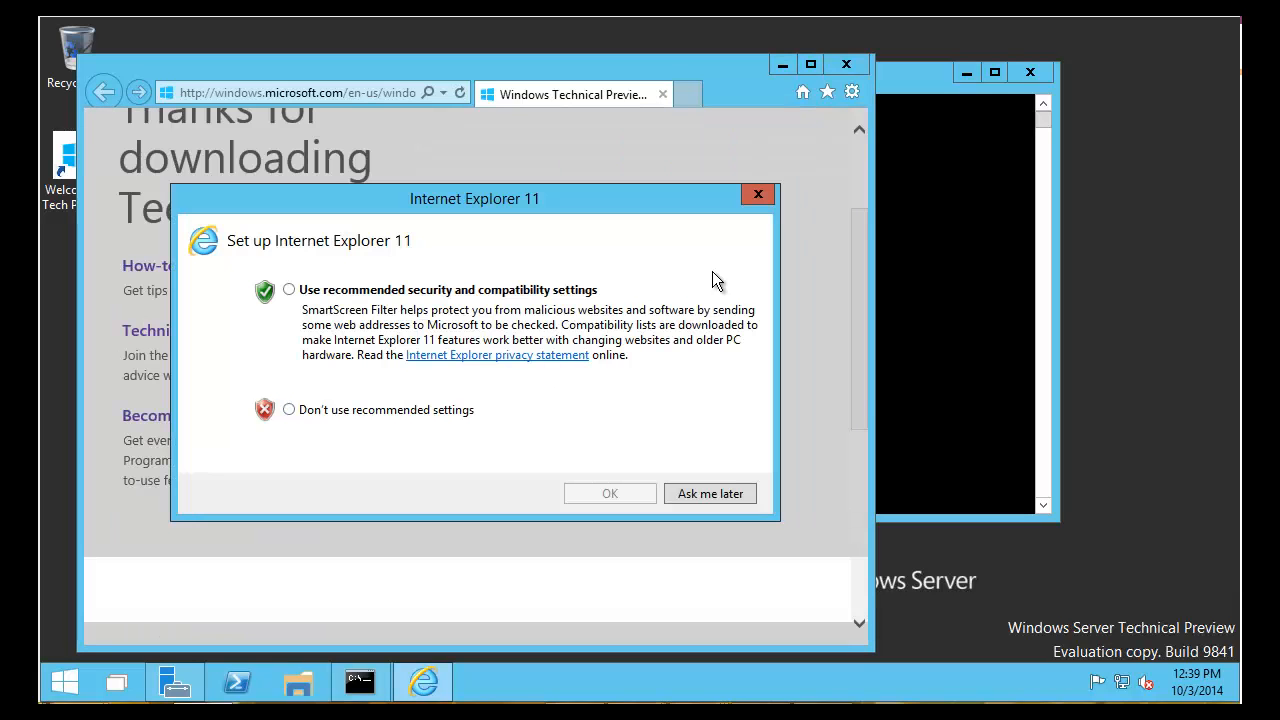
click(760, 190)
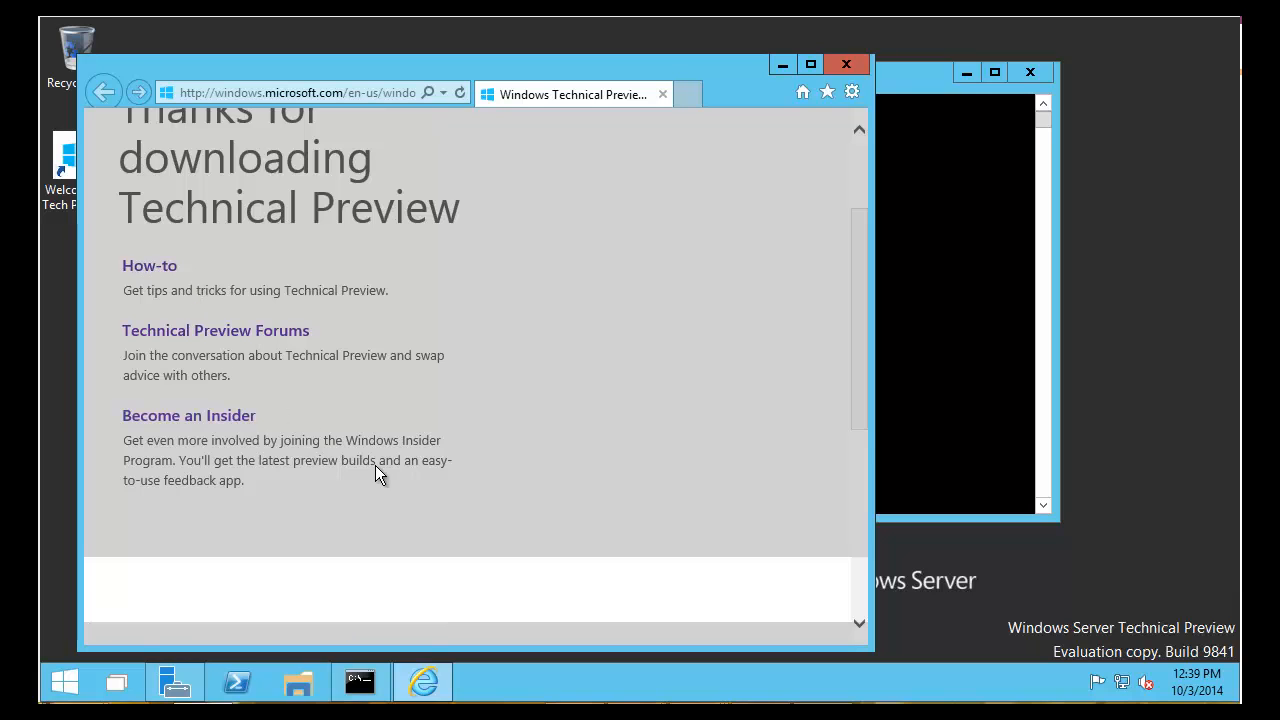
click(782, 65)
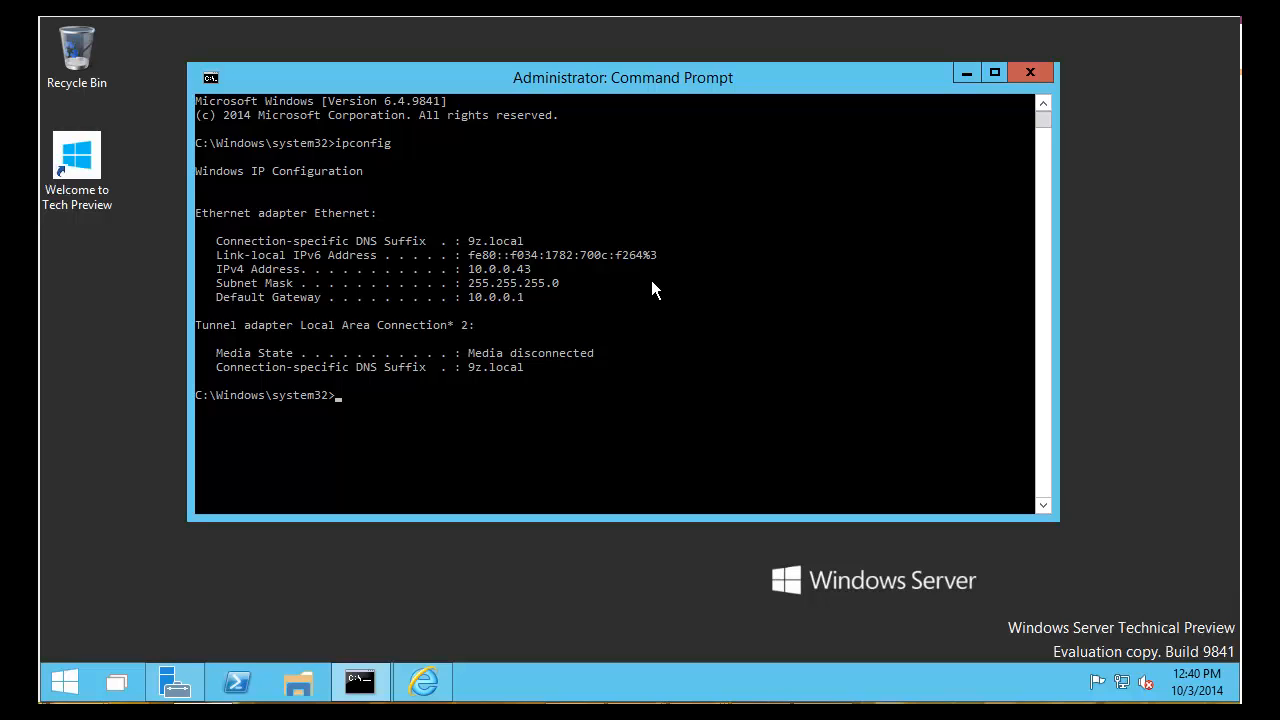
- Examine the Start menu and its full app list, including the contents of the Administrative Tools folder
click(96, 488)
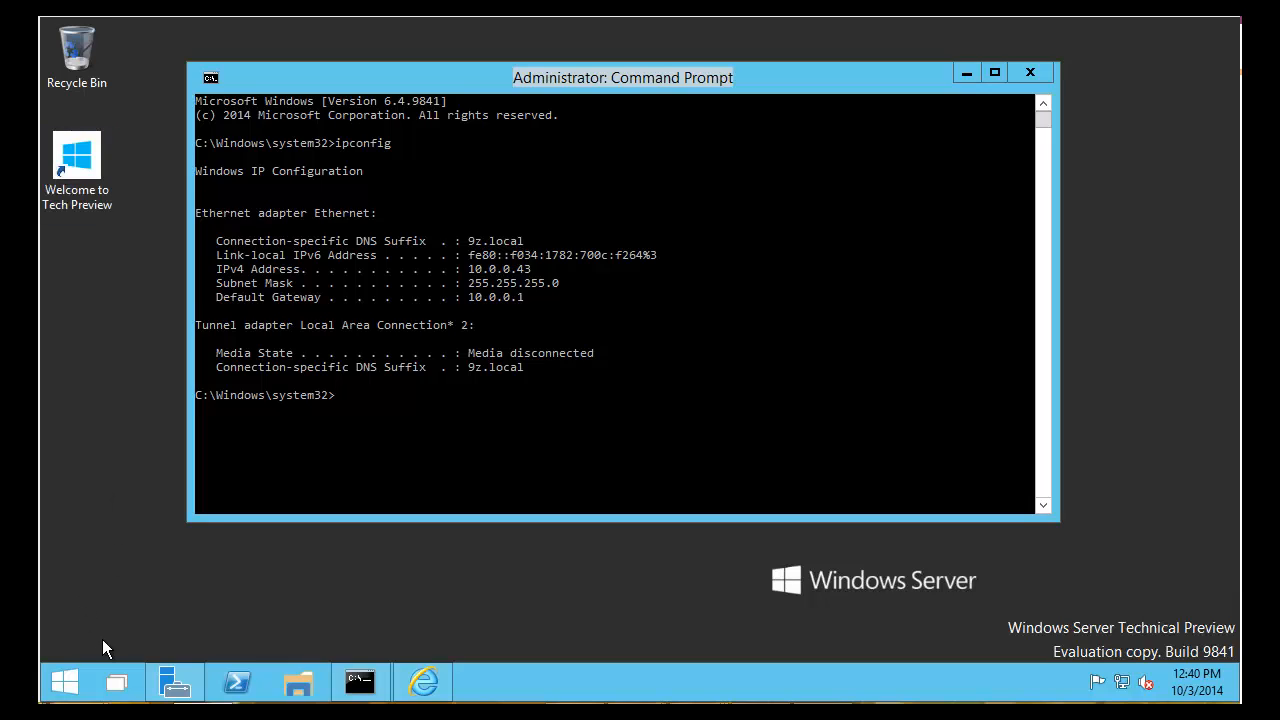
click(66, 682)
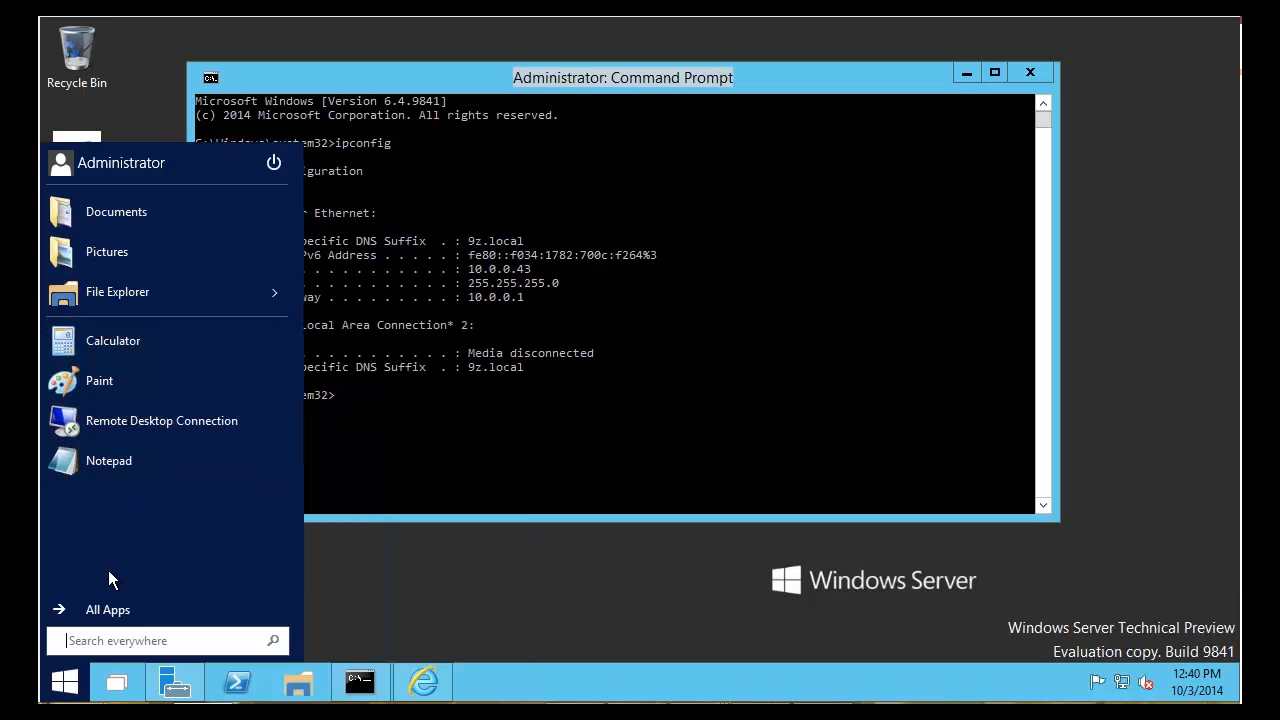
click(109, 611)
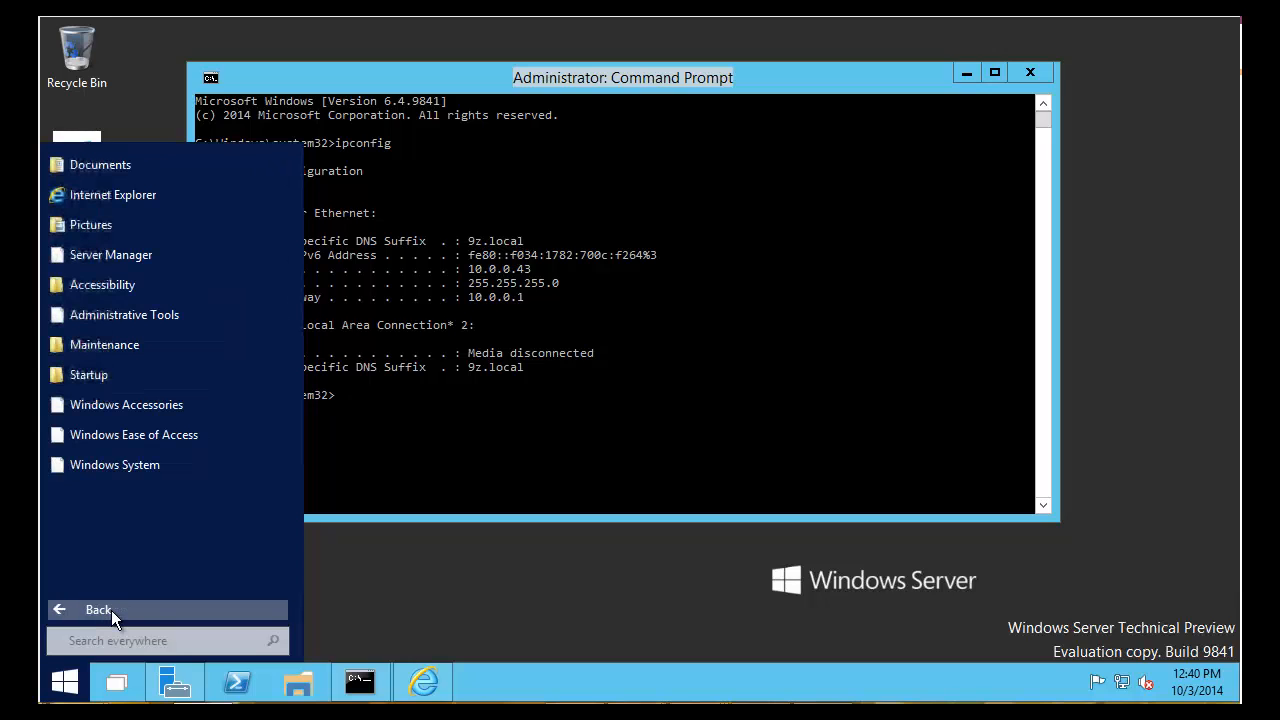
click(114, 610)
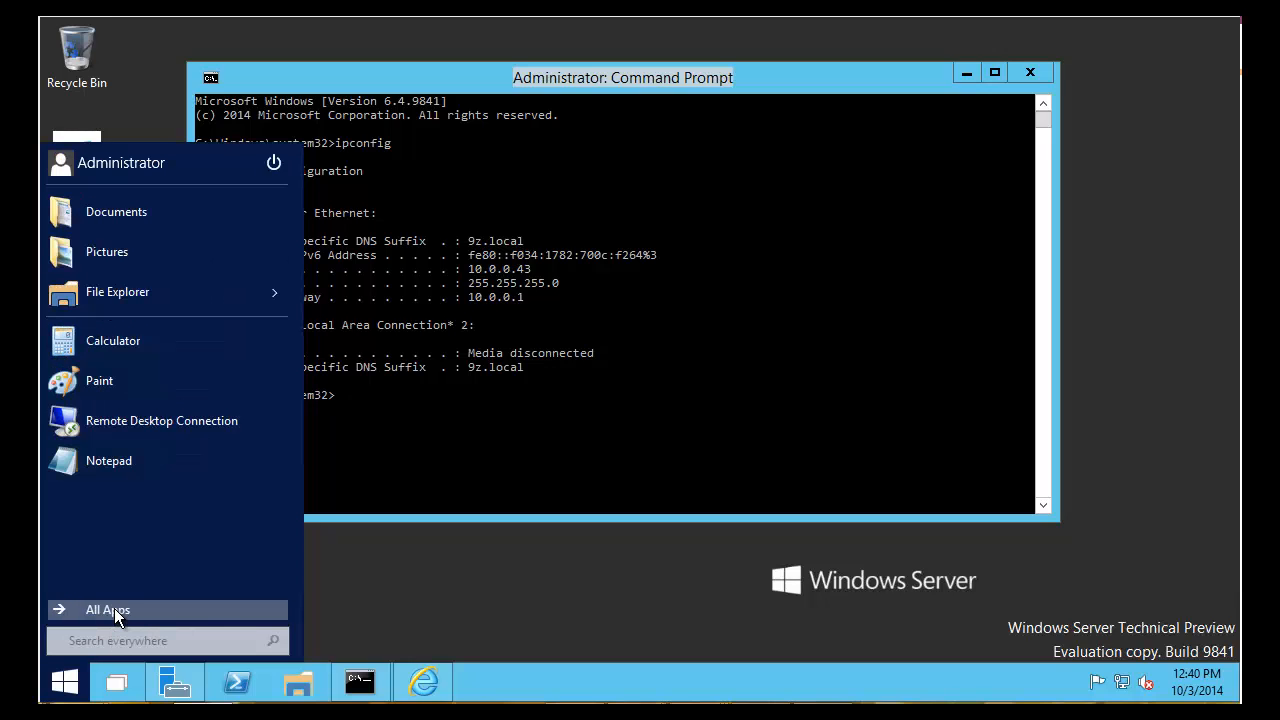
click(114, 610)
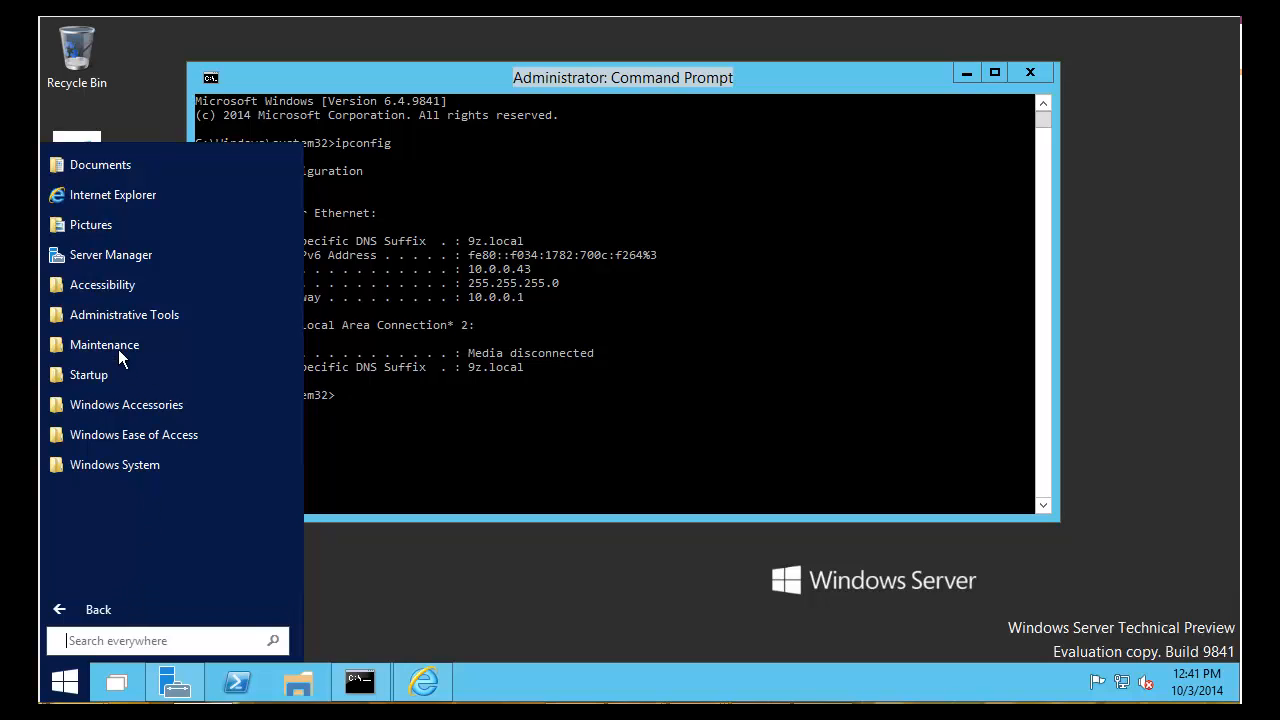
click(108, 318)
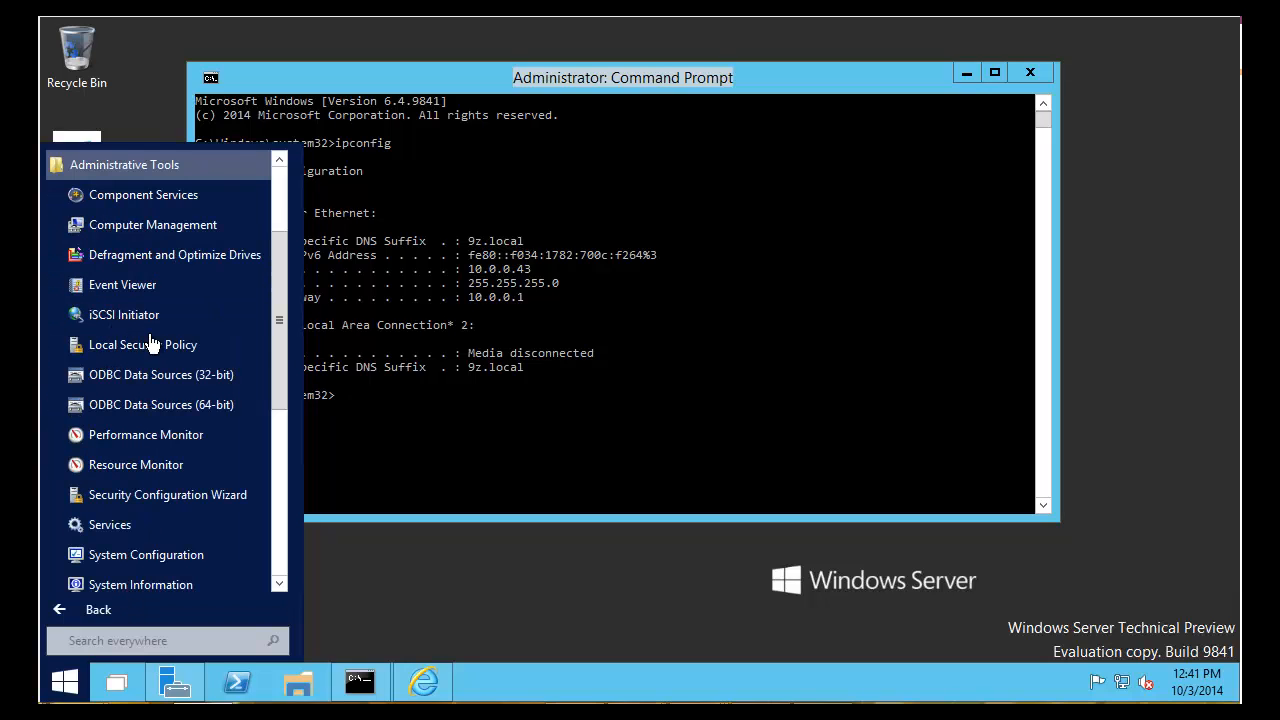
scroll(170, 350, down, 1)
scroll(170, 350, down, 3)
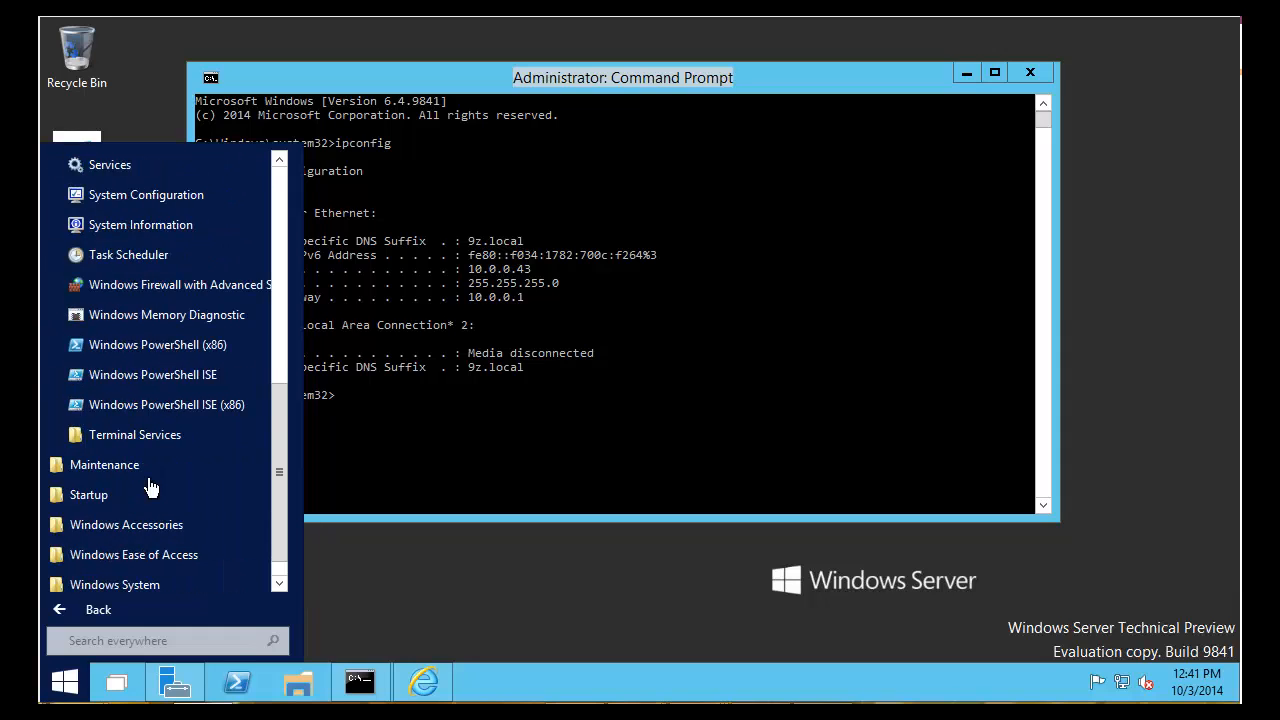
scroll(95, 608, down, 1)
click(95, 610)
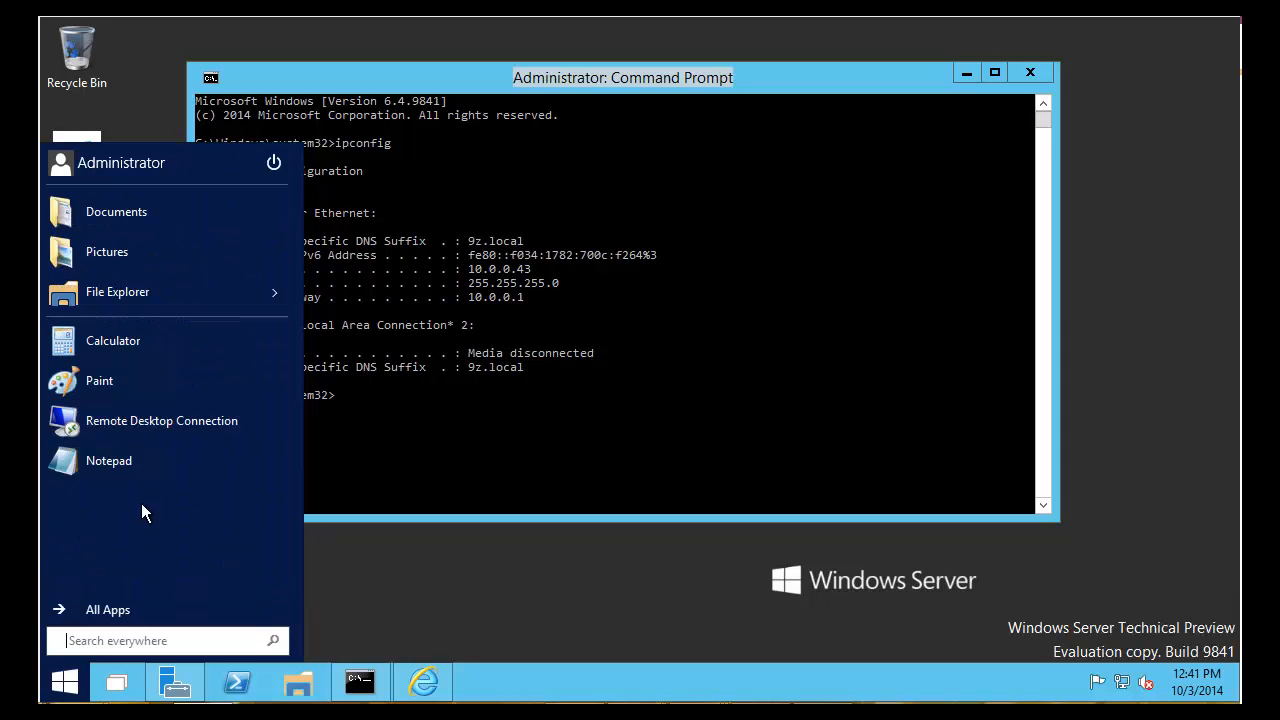
click(110, 612)
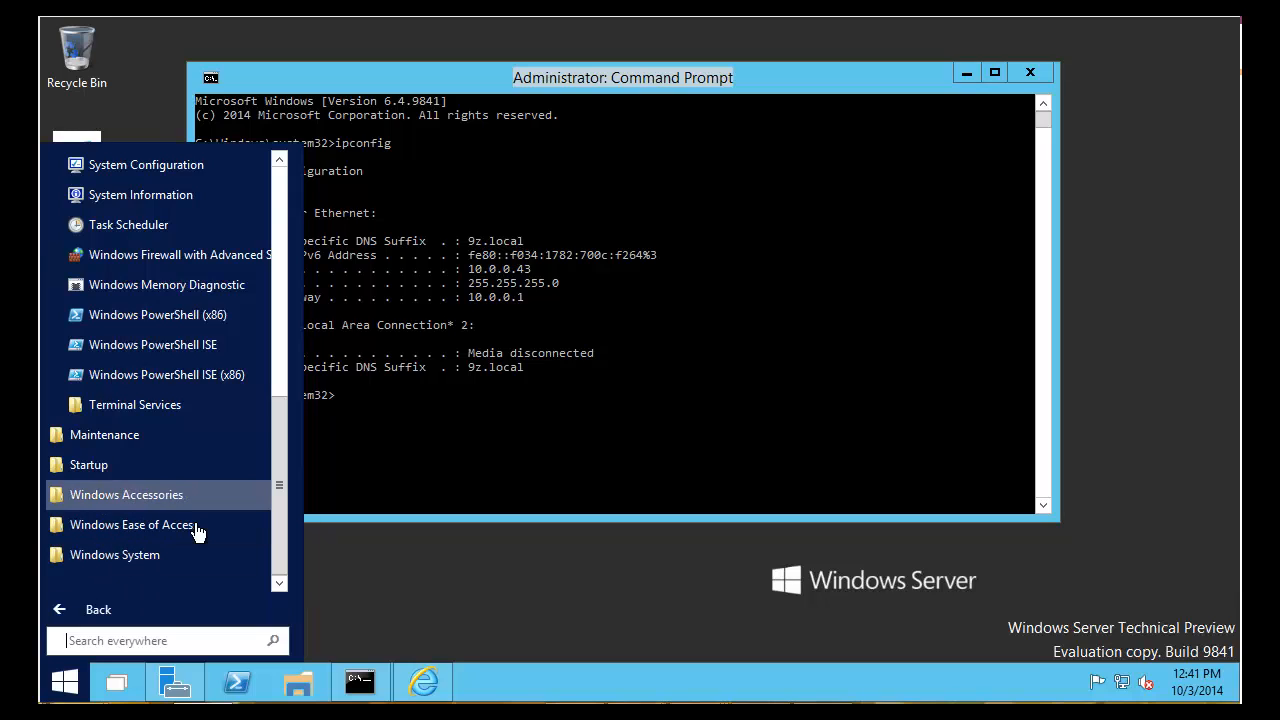
- Try turning off "Use the Start menu instead of the Start screen" in the taskbar properties, declining the sign-out and closing the dialog
click(613, 683)
right_click(613, 675)
click(595, 675)
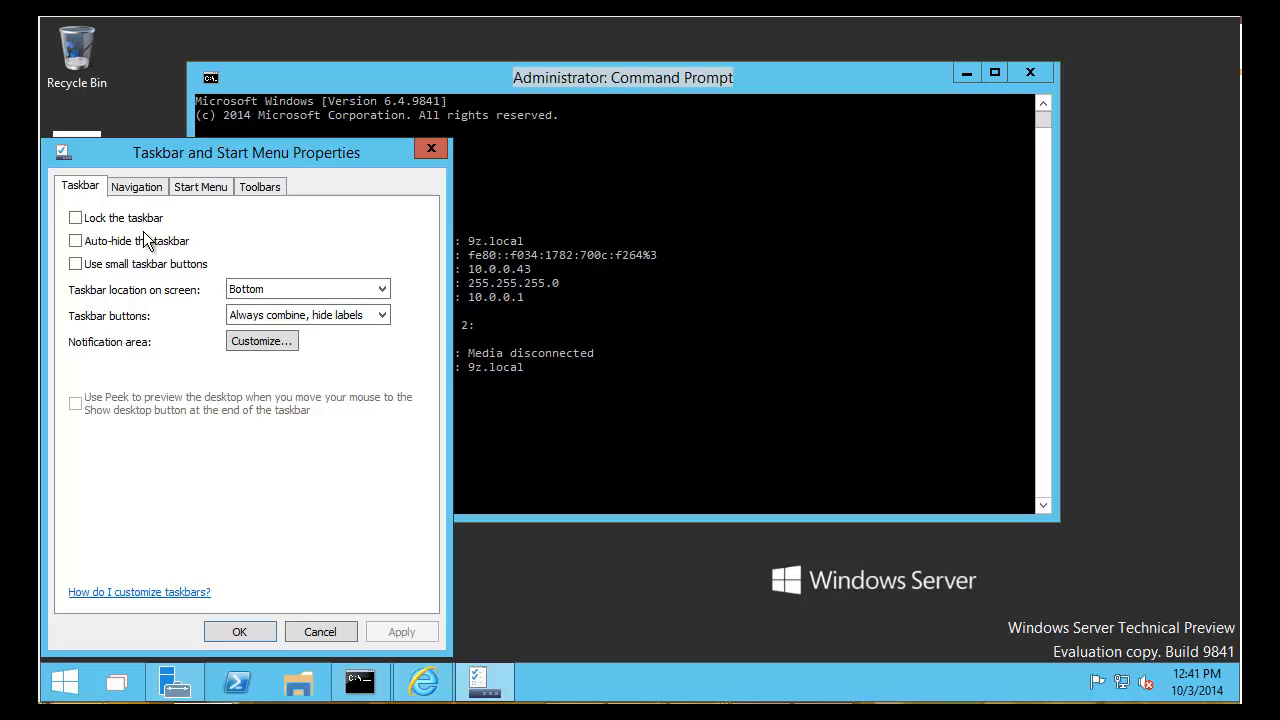
click(198, 187)
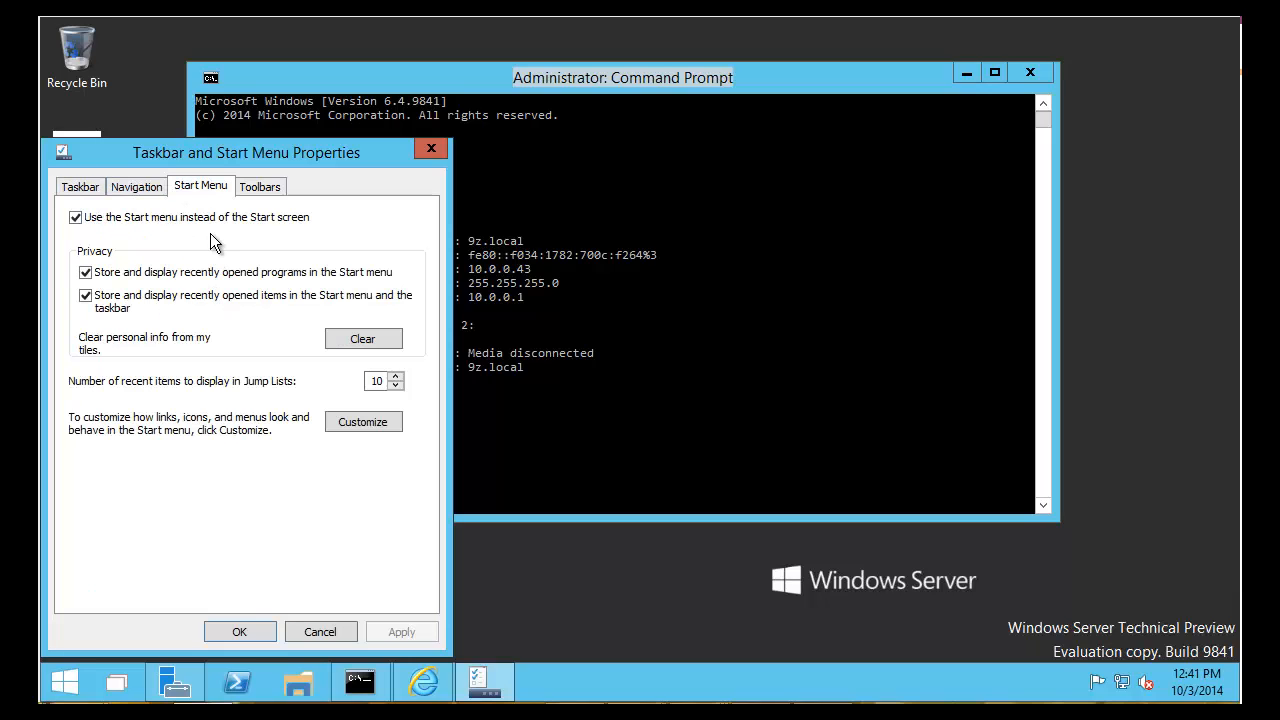
click(130, 218)
click(401, 640)
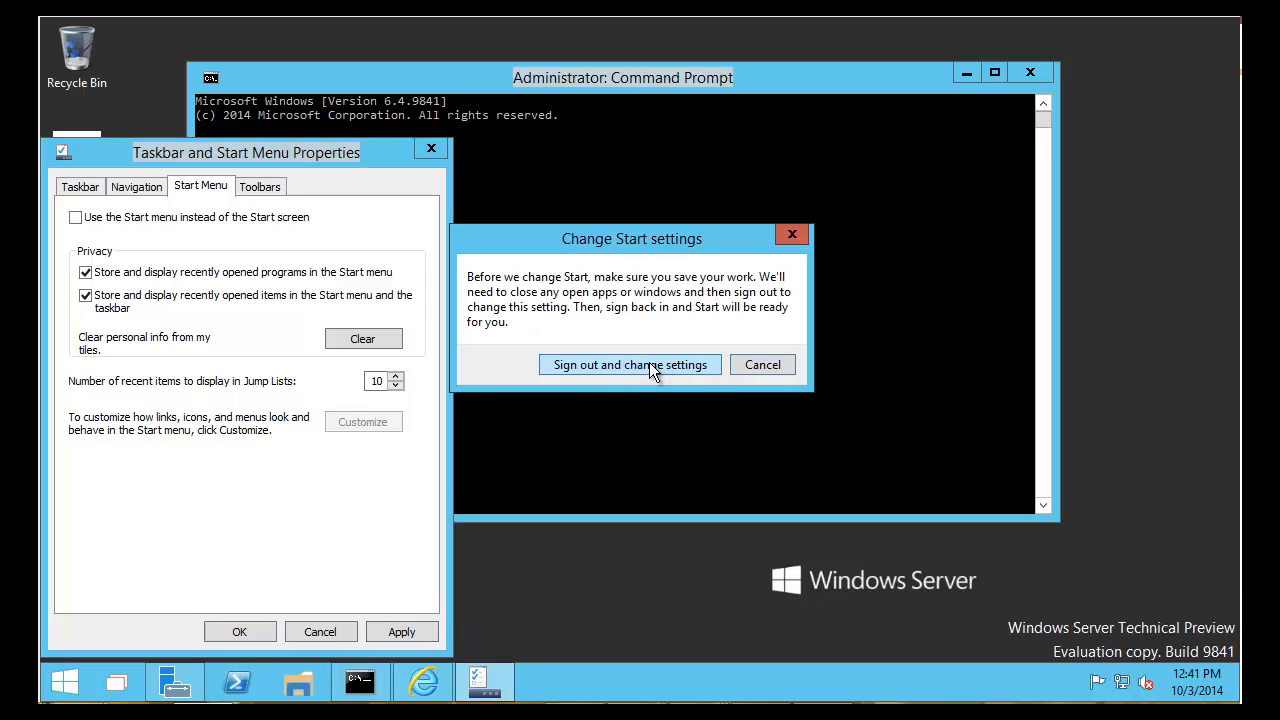
click(776, 366)
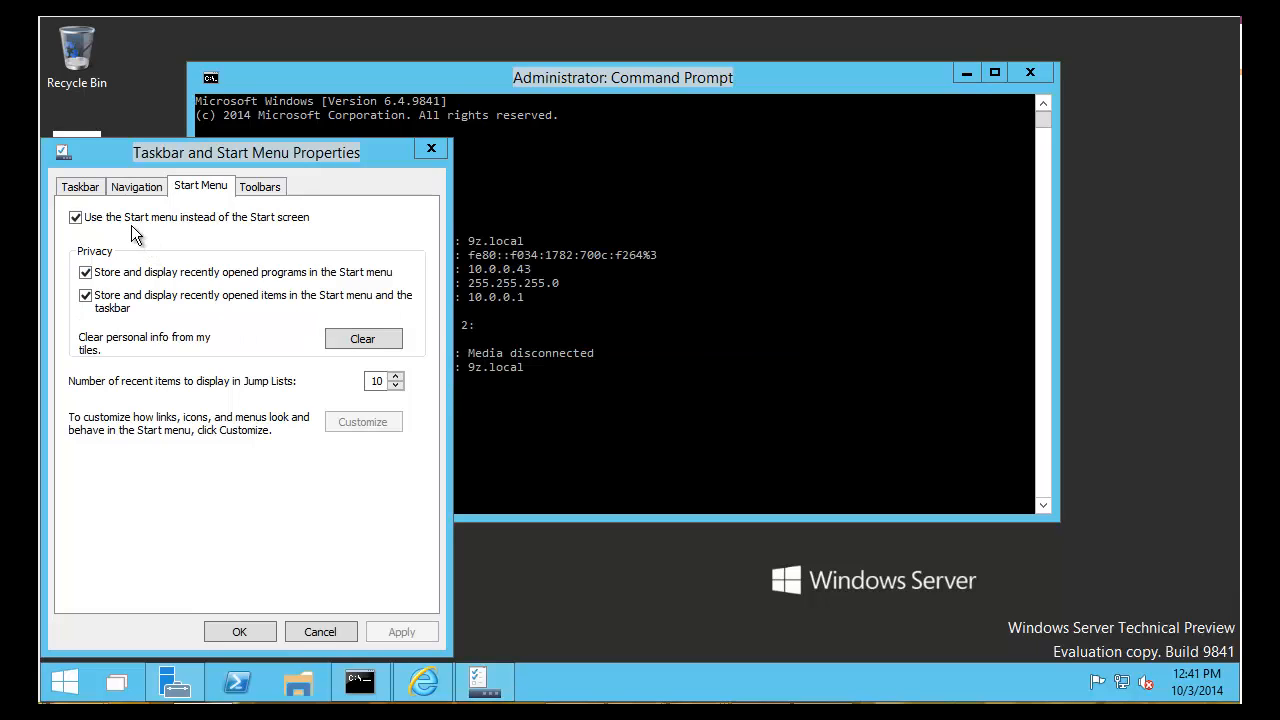
click(320, 632)
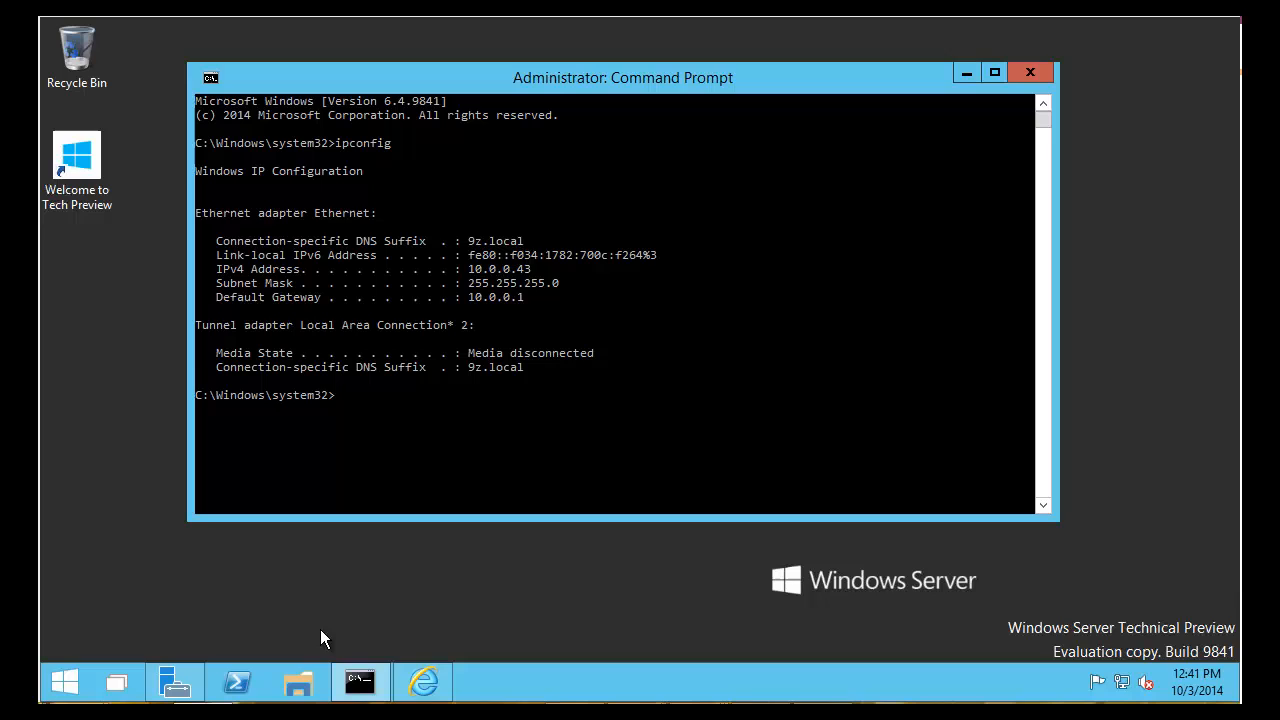
- Examine the Administrative Tools, Maintenance and Startup folders in the Start menu's full app list
click(66, 683)
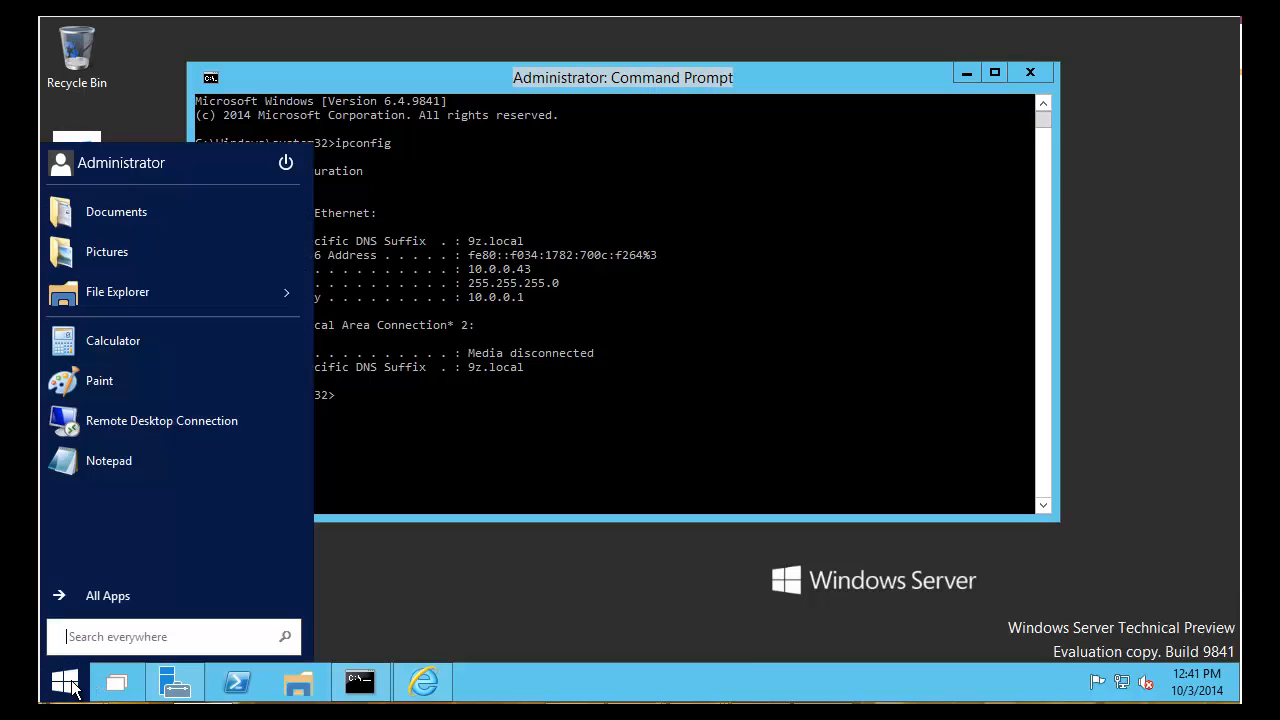
click(105, 596)
click(106, 594)
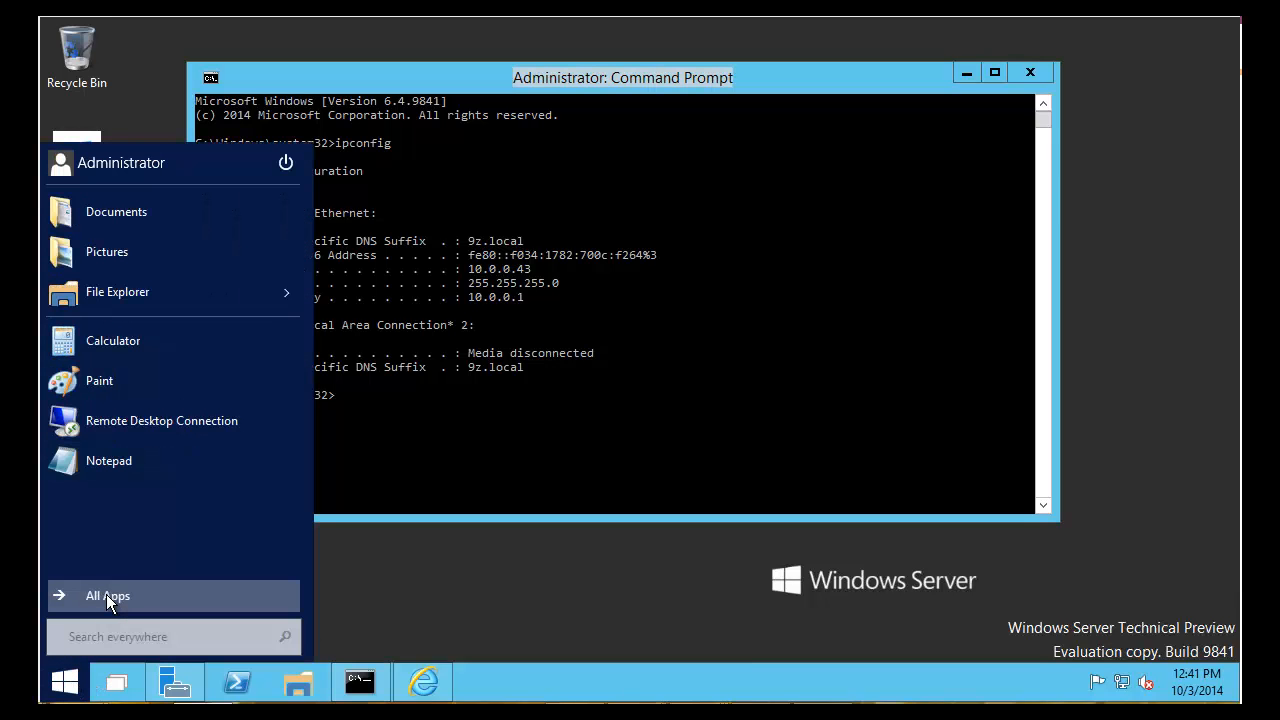
click(108, 591)
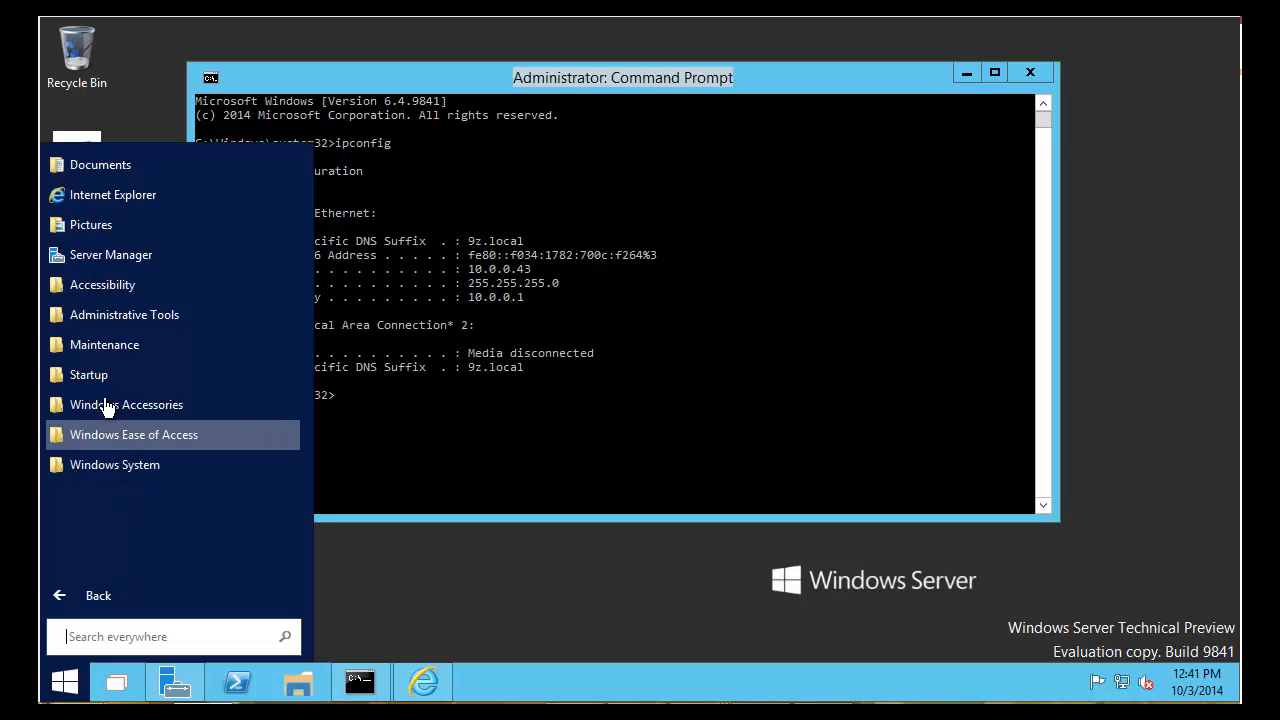
click(129, 318)
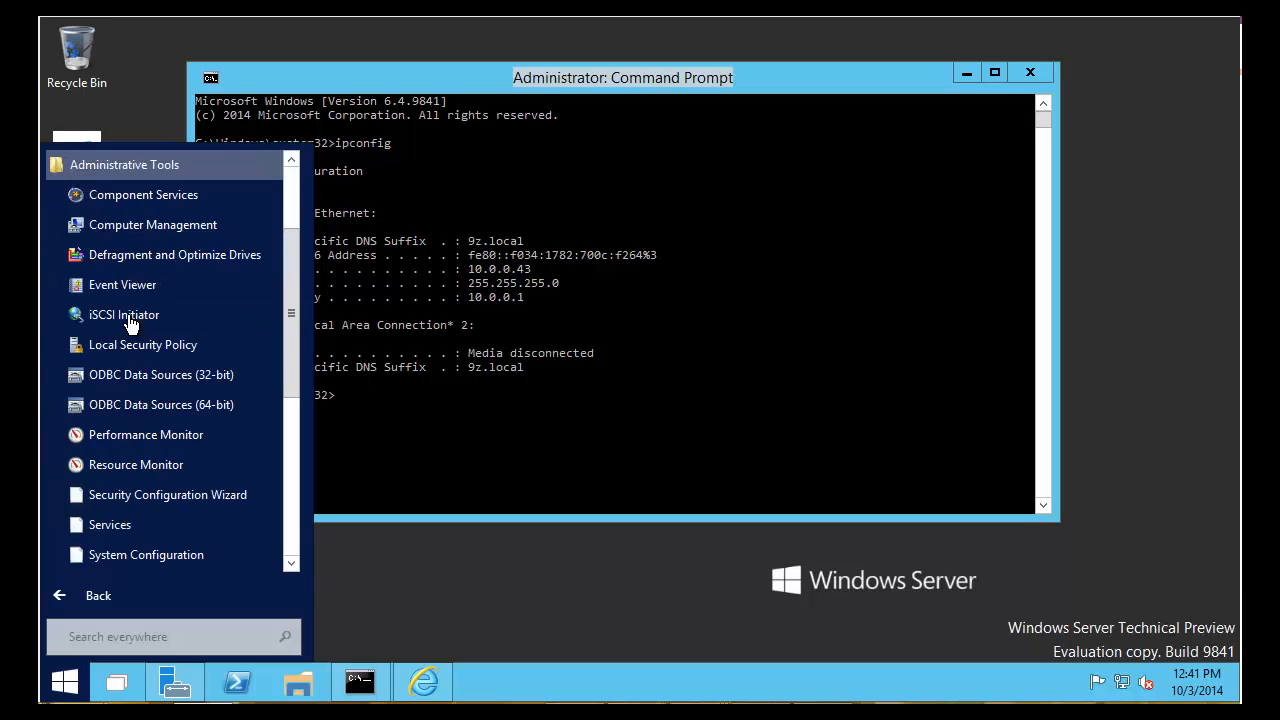
click(96, 174)
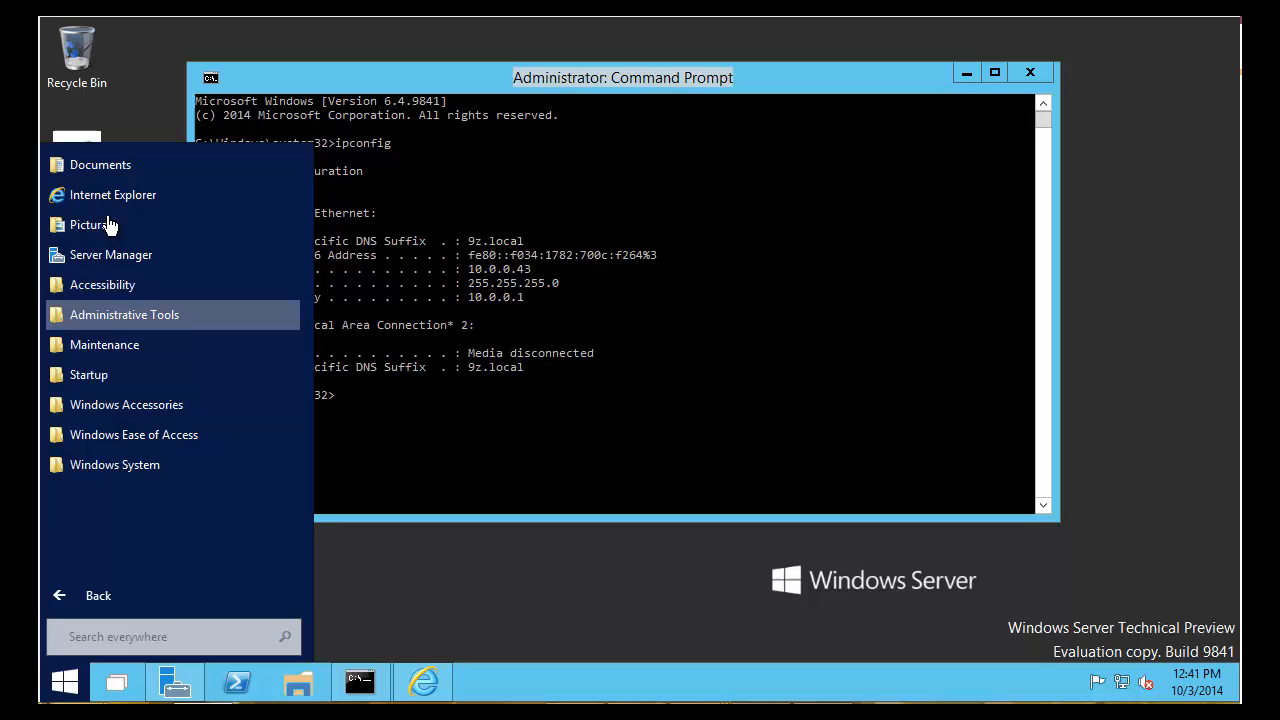
click(109, 344)
click(95, 405)
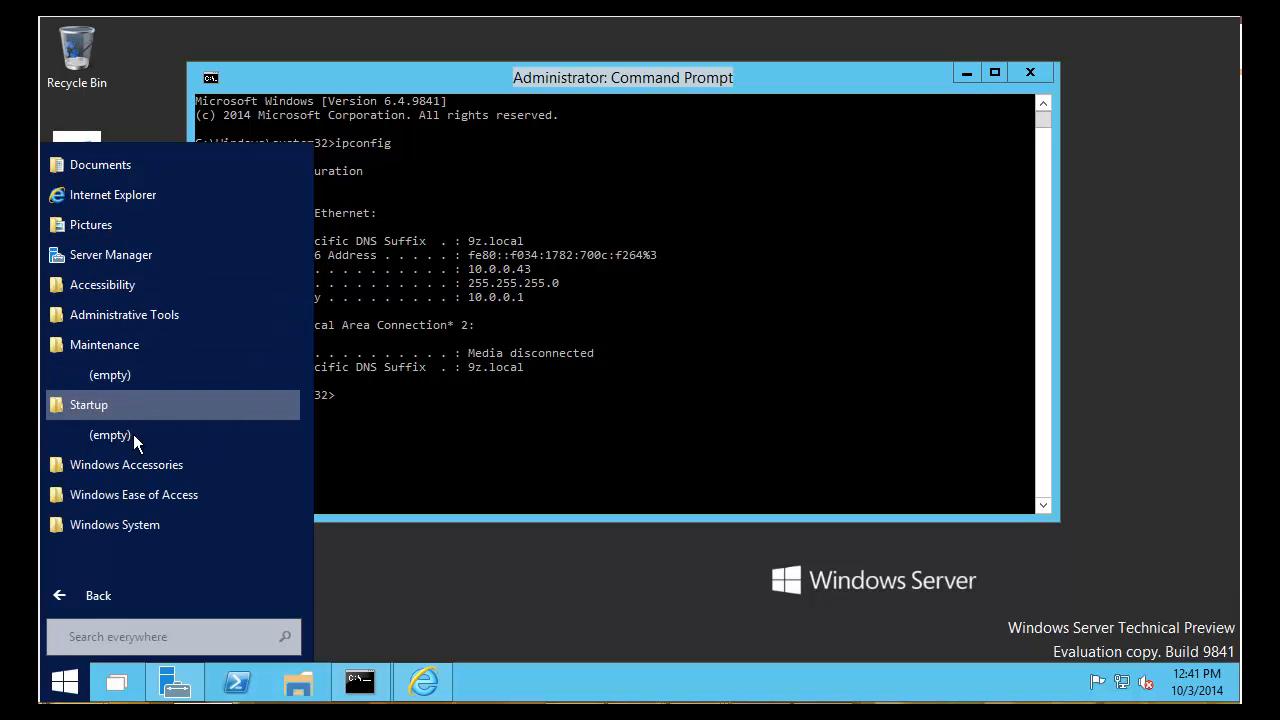
- Compare the Start menu's main view with its full app list and close the menu
click(91, 599)
click(95, 634)
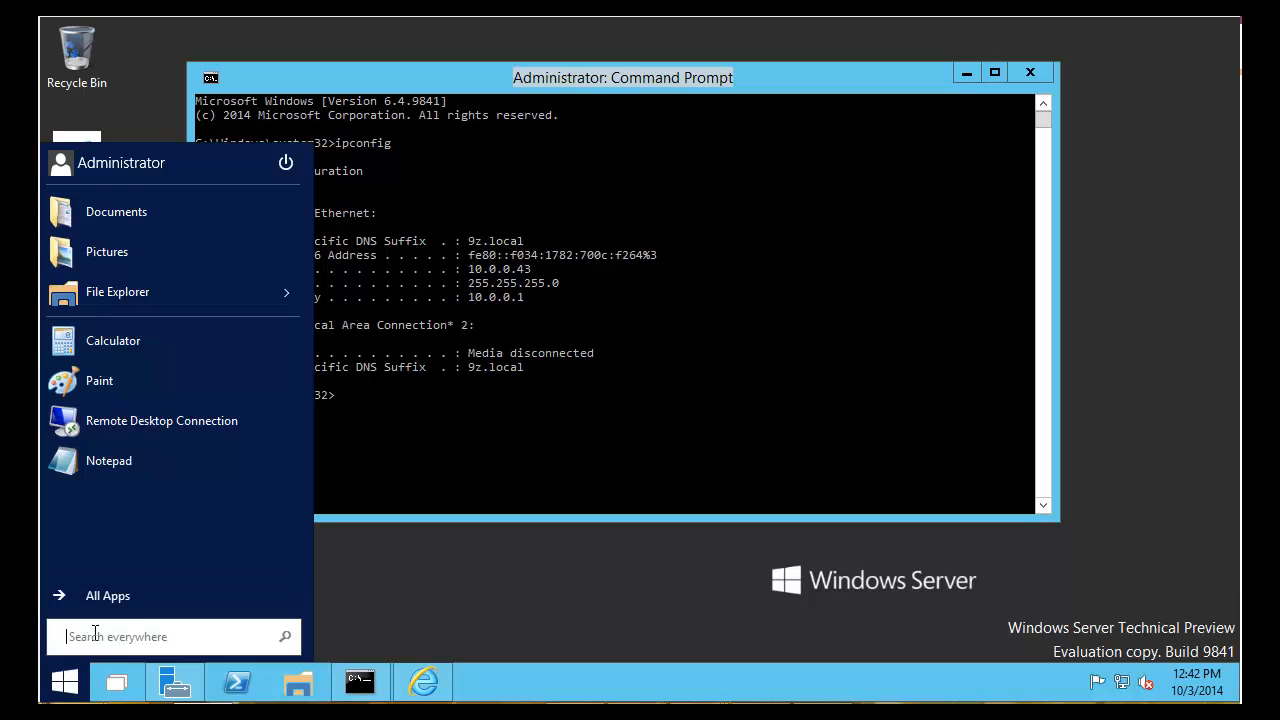
click(122, 595)
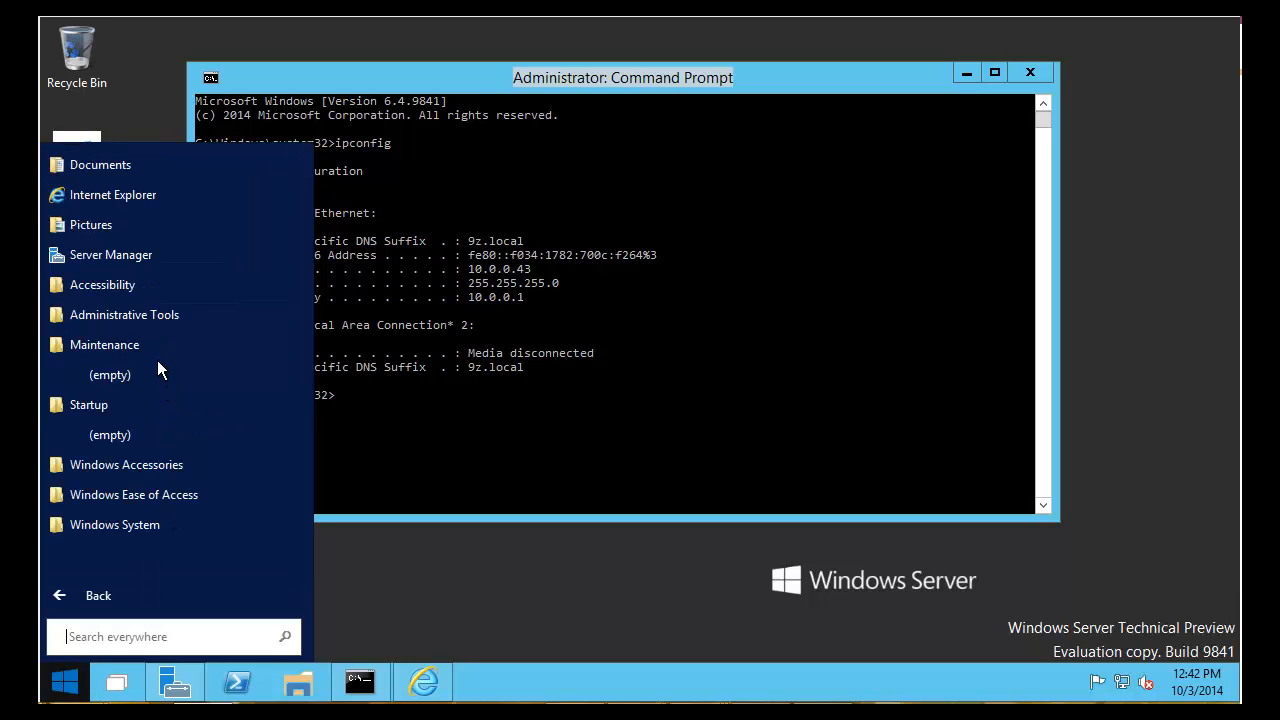
click(98, 594)
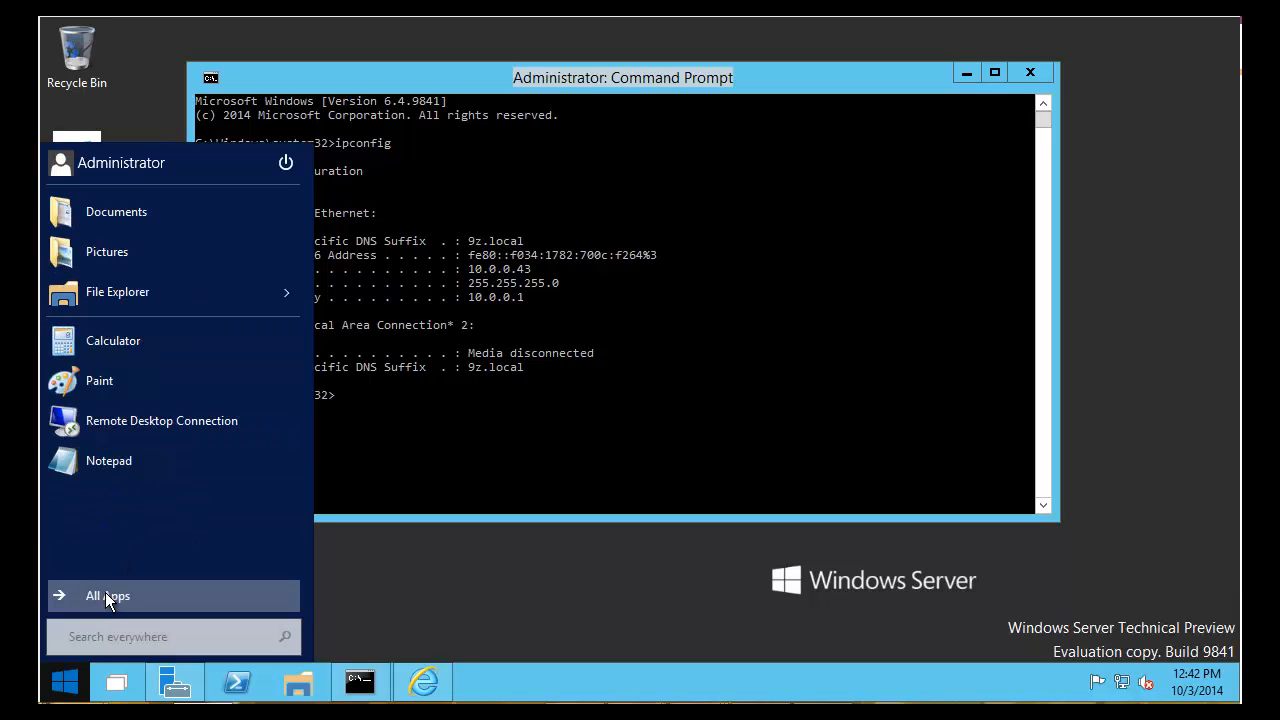
click(115, 636)
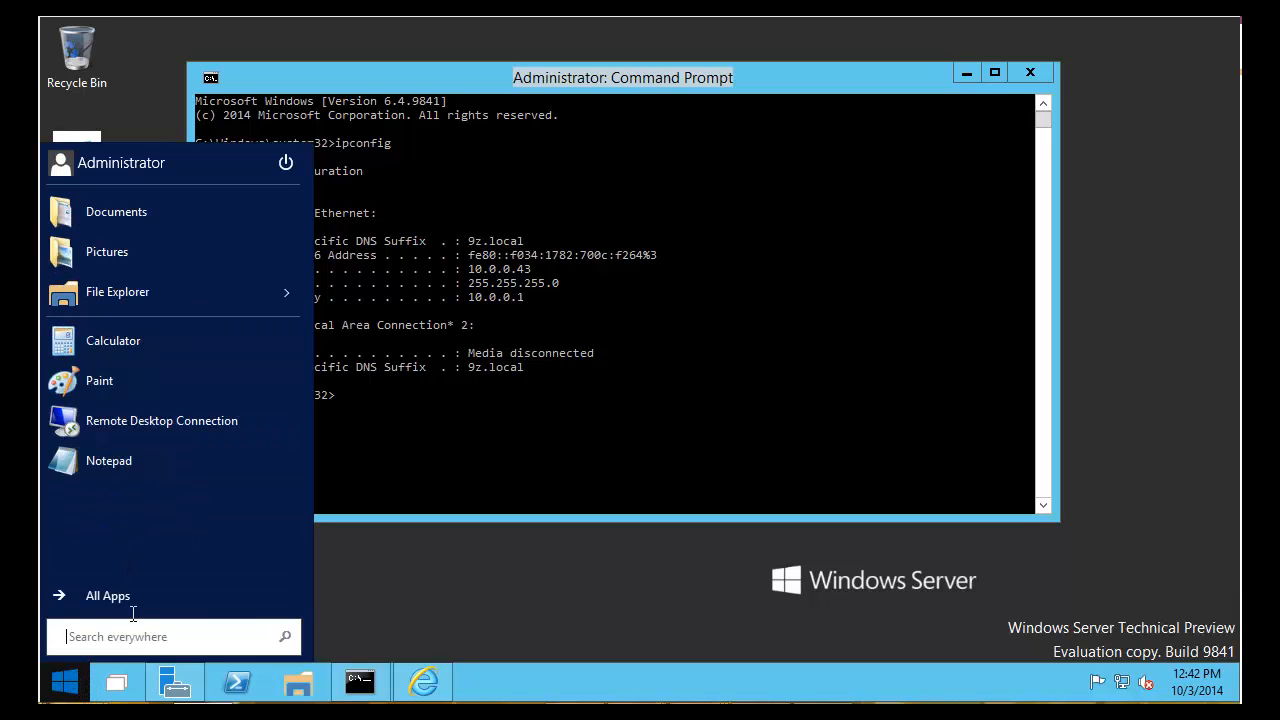
click(400, 609)
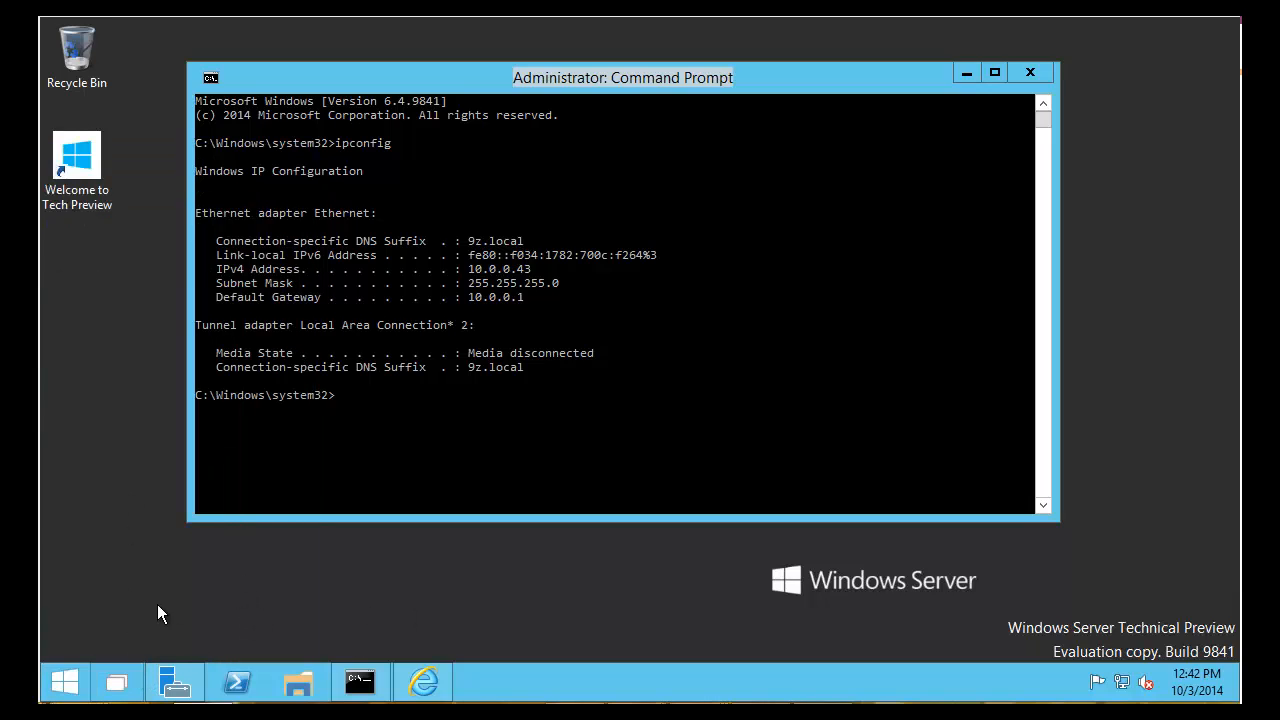
- Use Task View to switch to the Windows Technical Preview page and from there to Server Manager
click(117, 683)
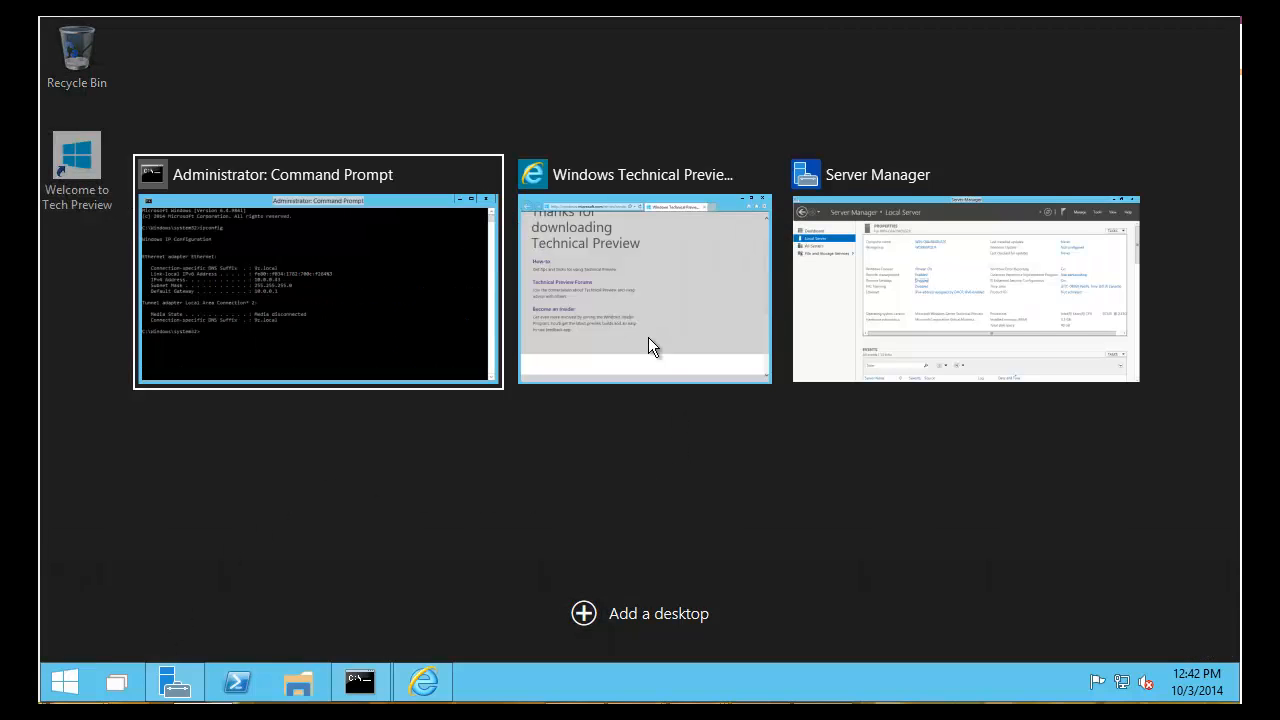
click(757, 343)
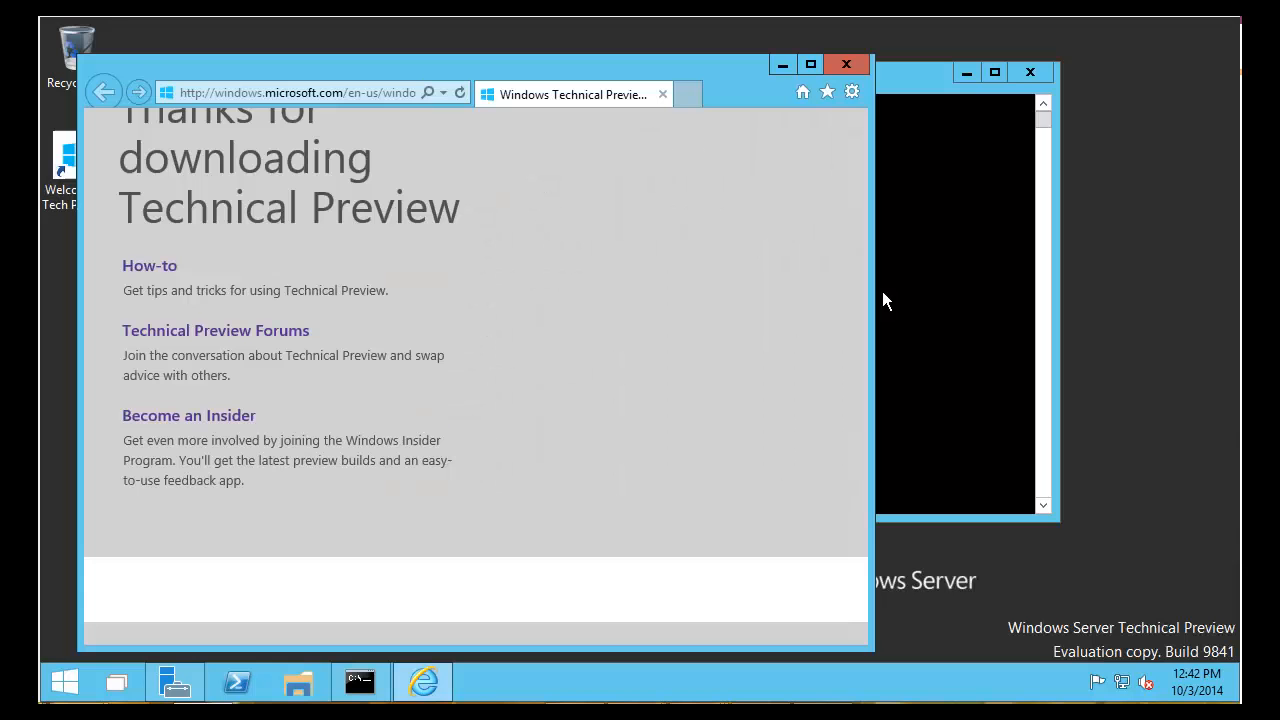
click(127, 681)
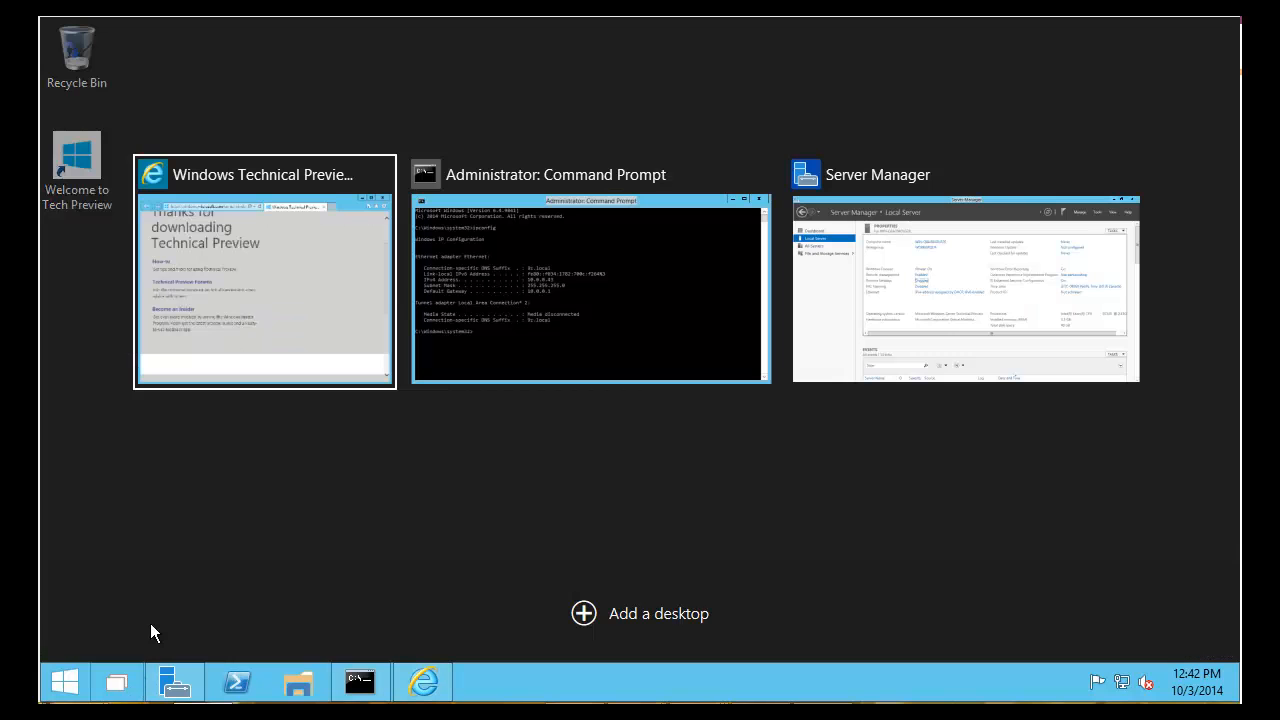
click(818, 354)
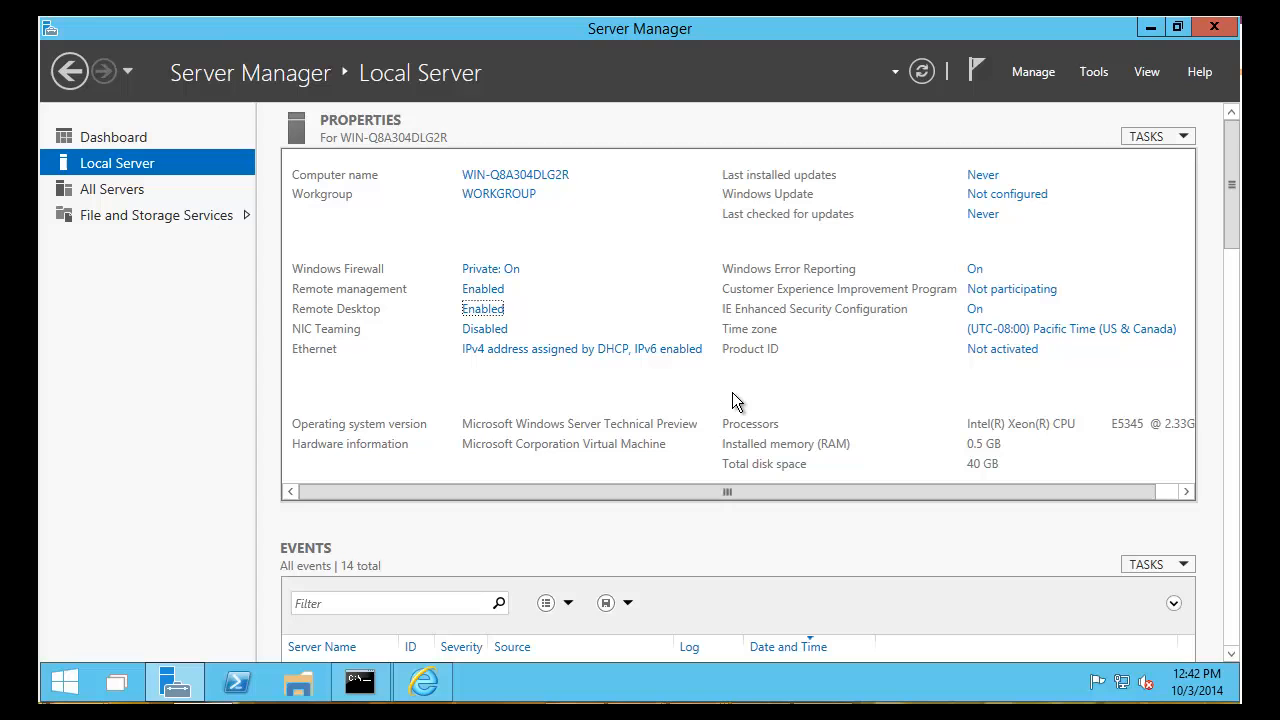
- Use Task View to switch to the Windows Technical Preview page and from there to the Command Prompt
click(120, 686)
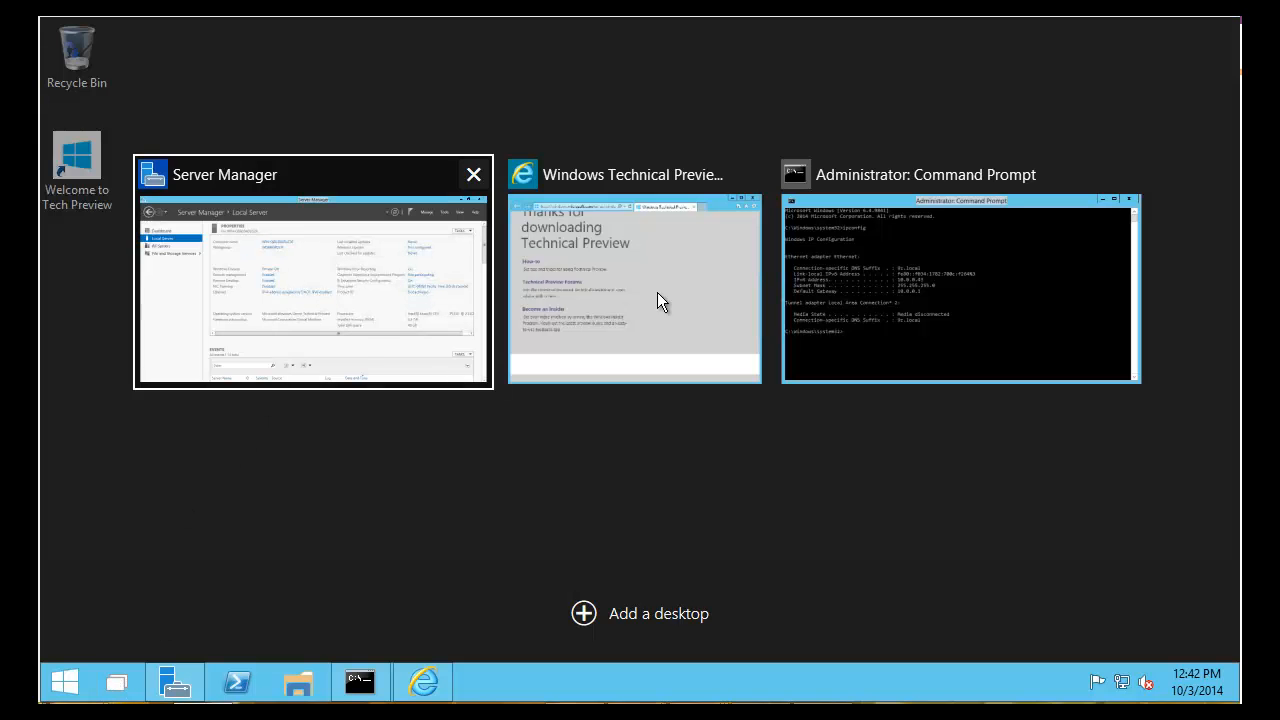
click(672, 272)
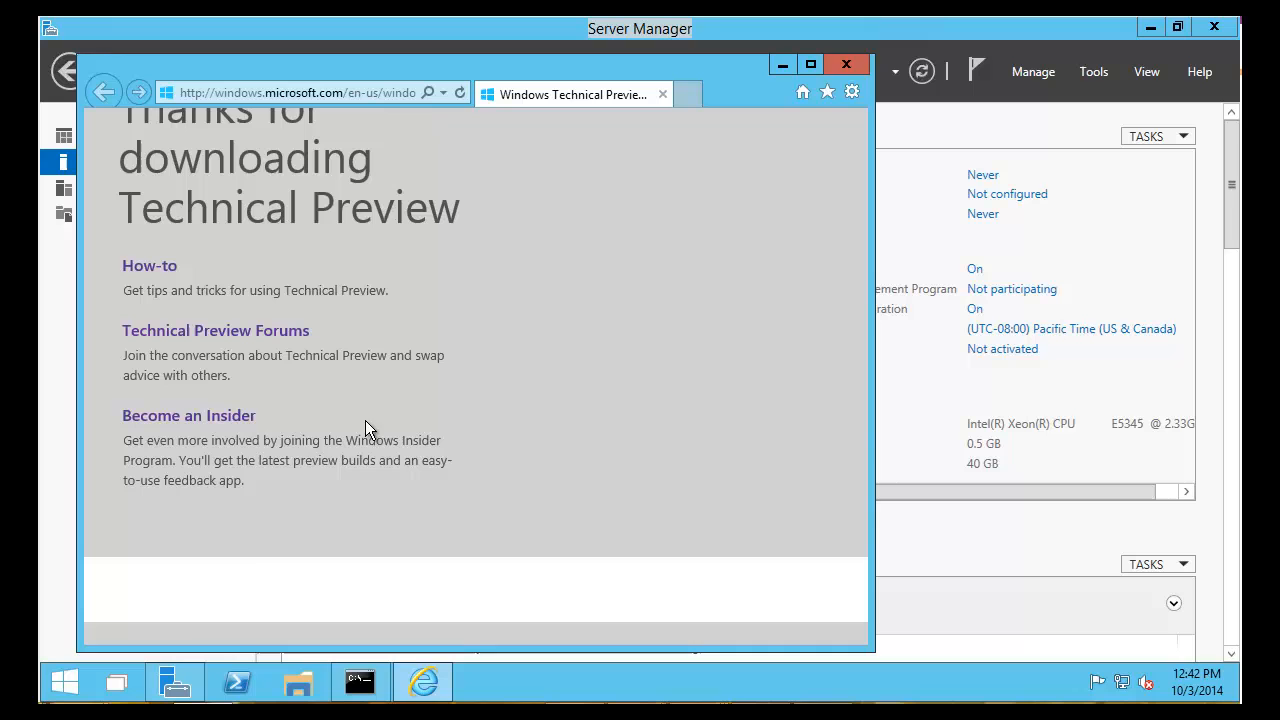
click(118, 684)
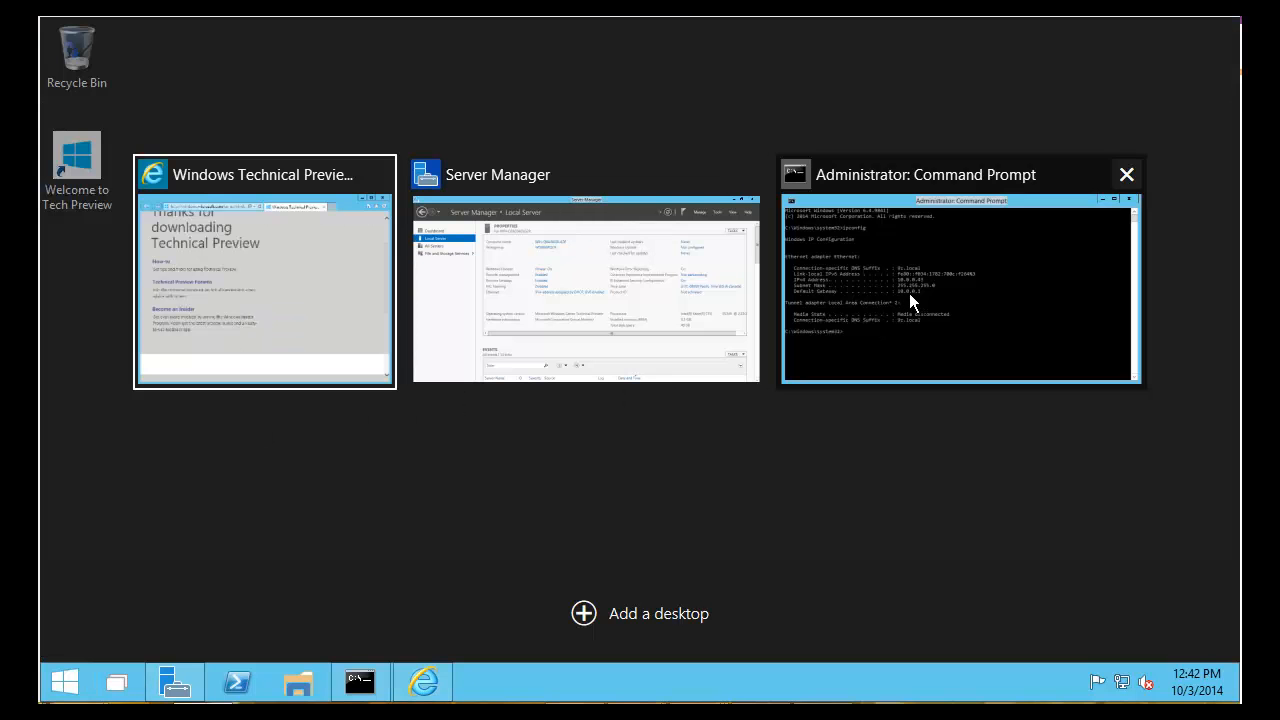
click(830, 335)
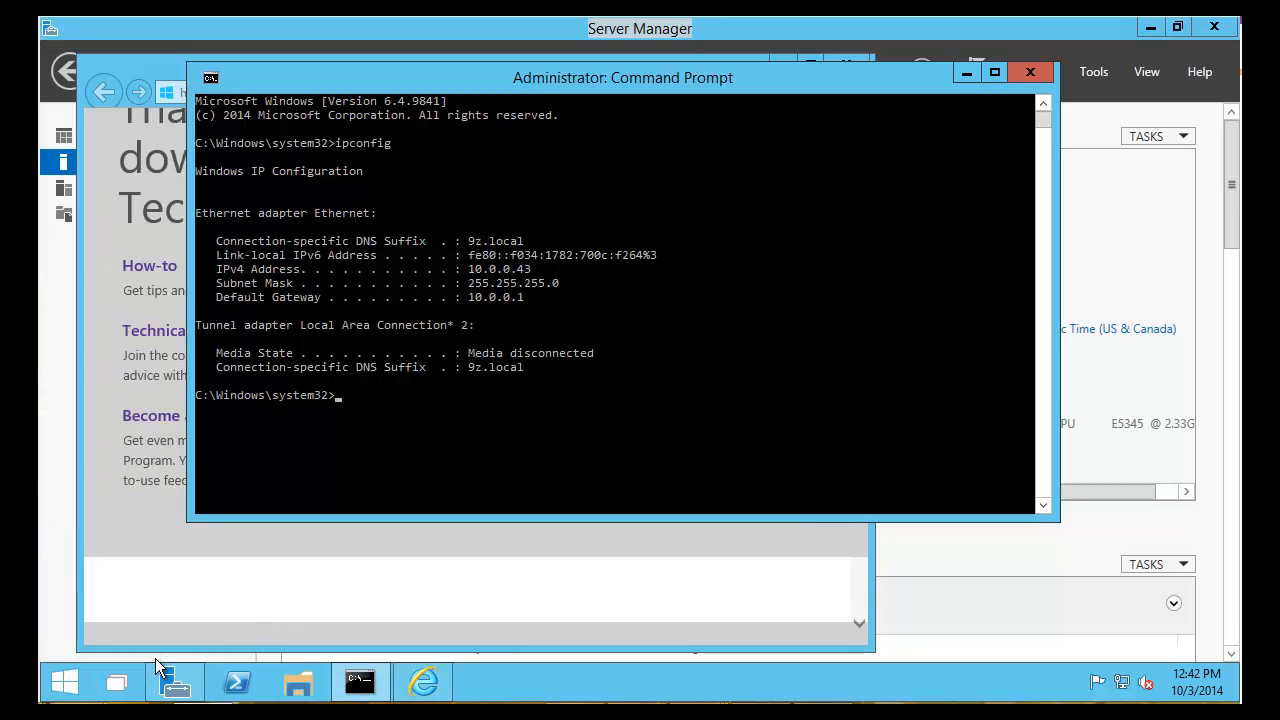
- Close the Windows Technical Preview window from within Task View and return to the Command Prompt
click(118, 684)
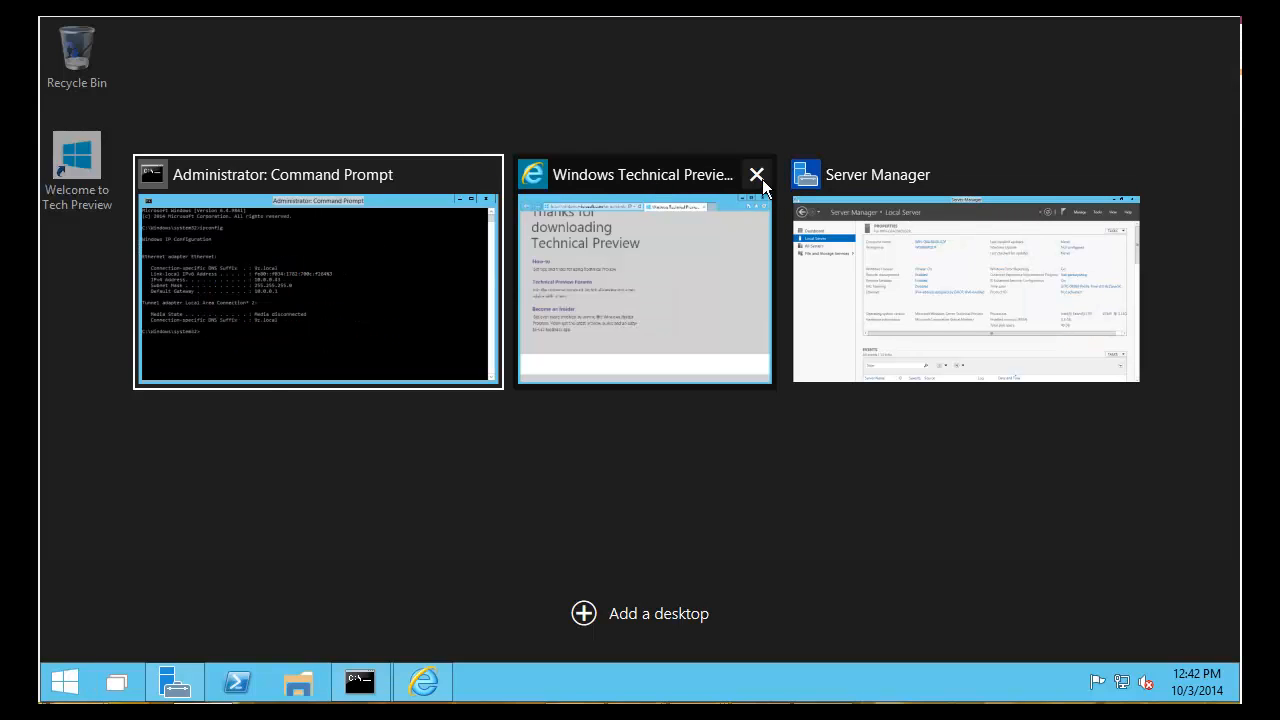
click(757, 176)
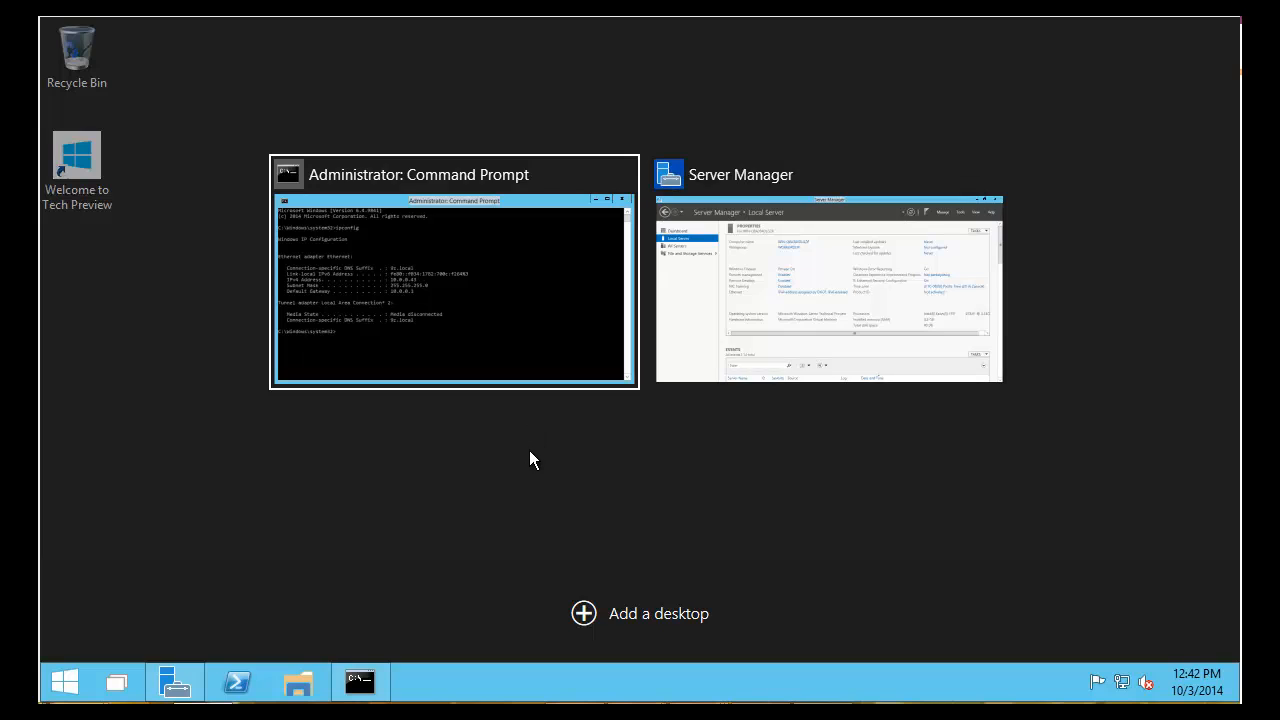
click(329, 349)
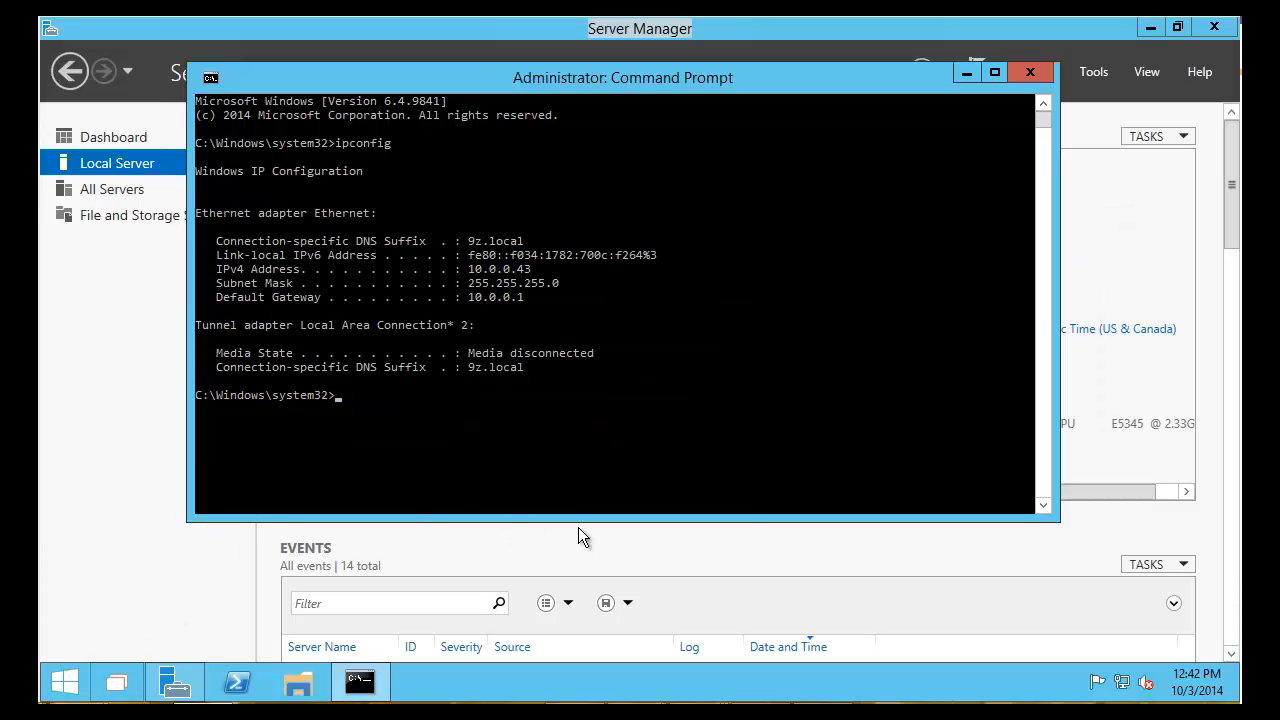
- Add a second virtual desktop in Task View and switch to it
key(super+Tab)
click(613, 612)
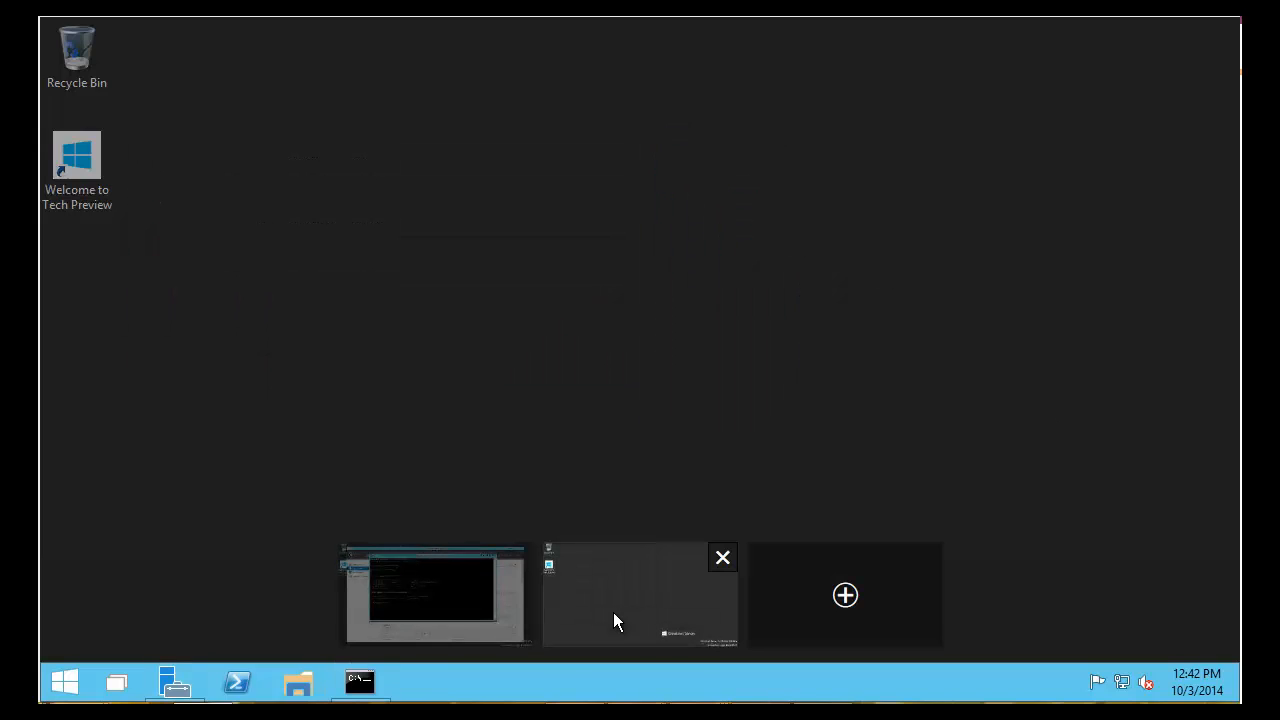
click(471, 240)
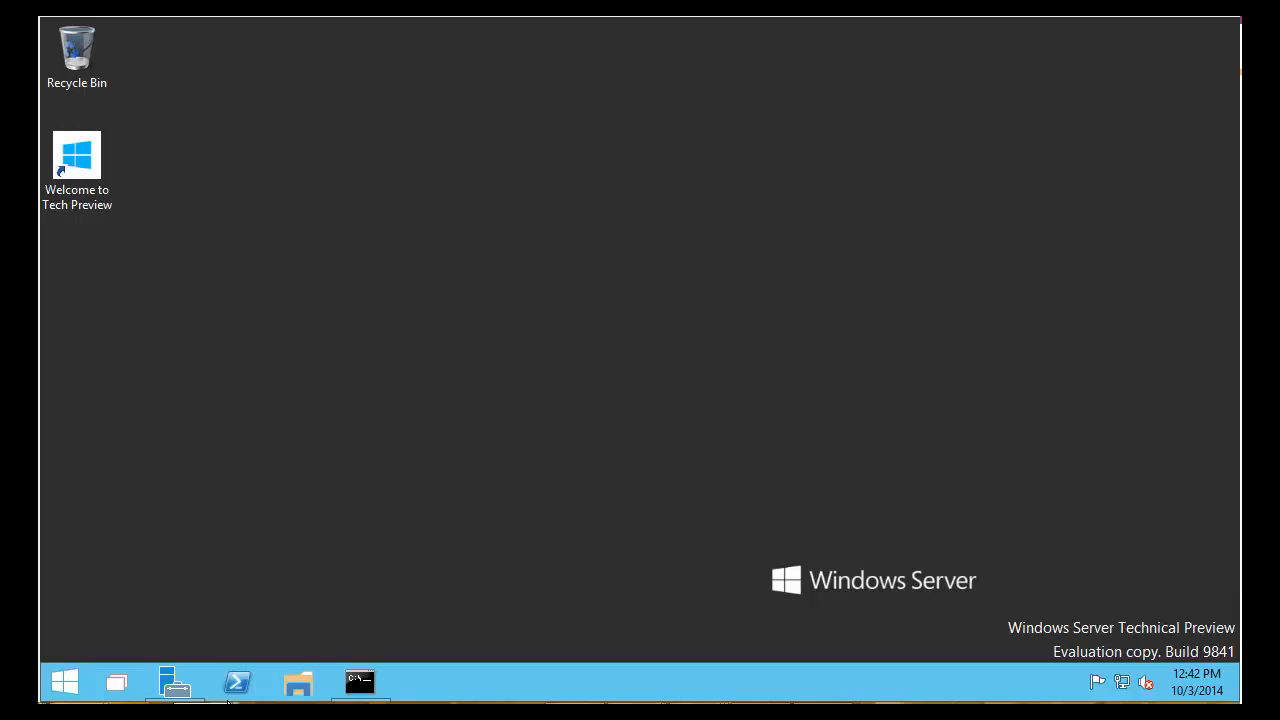
- Open Windows PowerShell on the second desktop and view its list of tasks, such as Run as Administrator
click(237, 681)
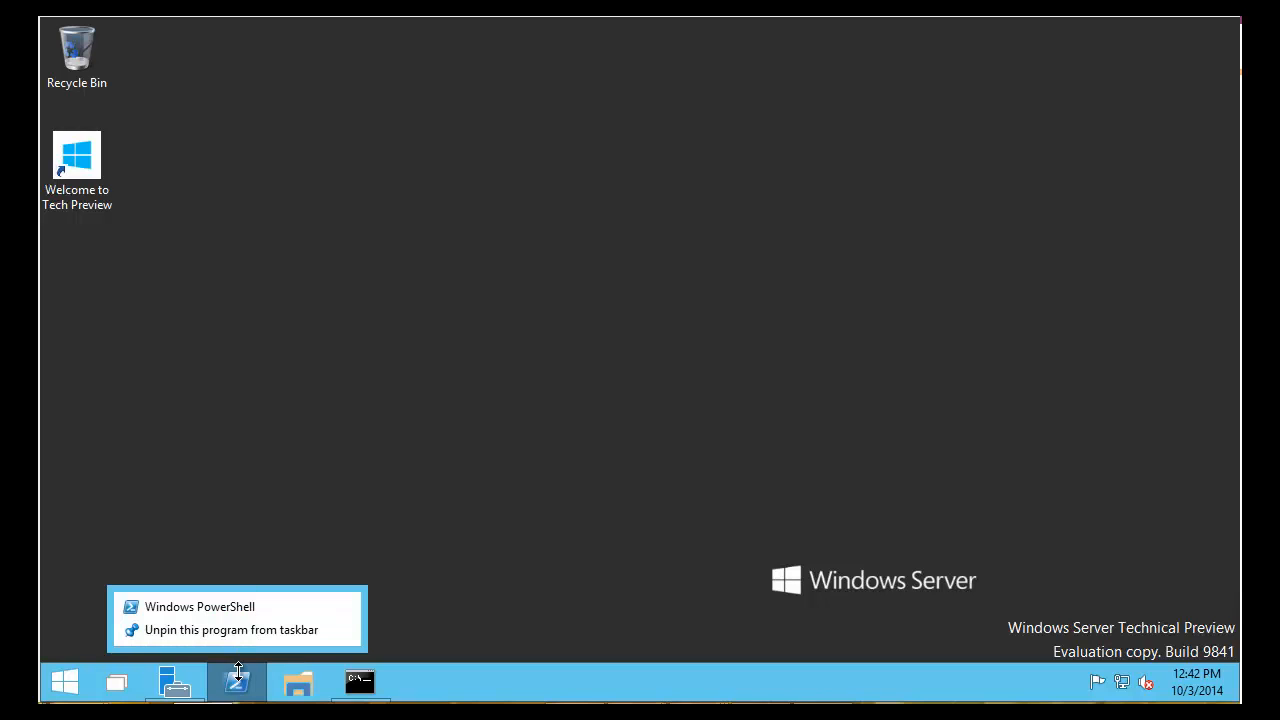
click(243, 686)
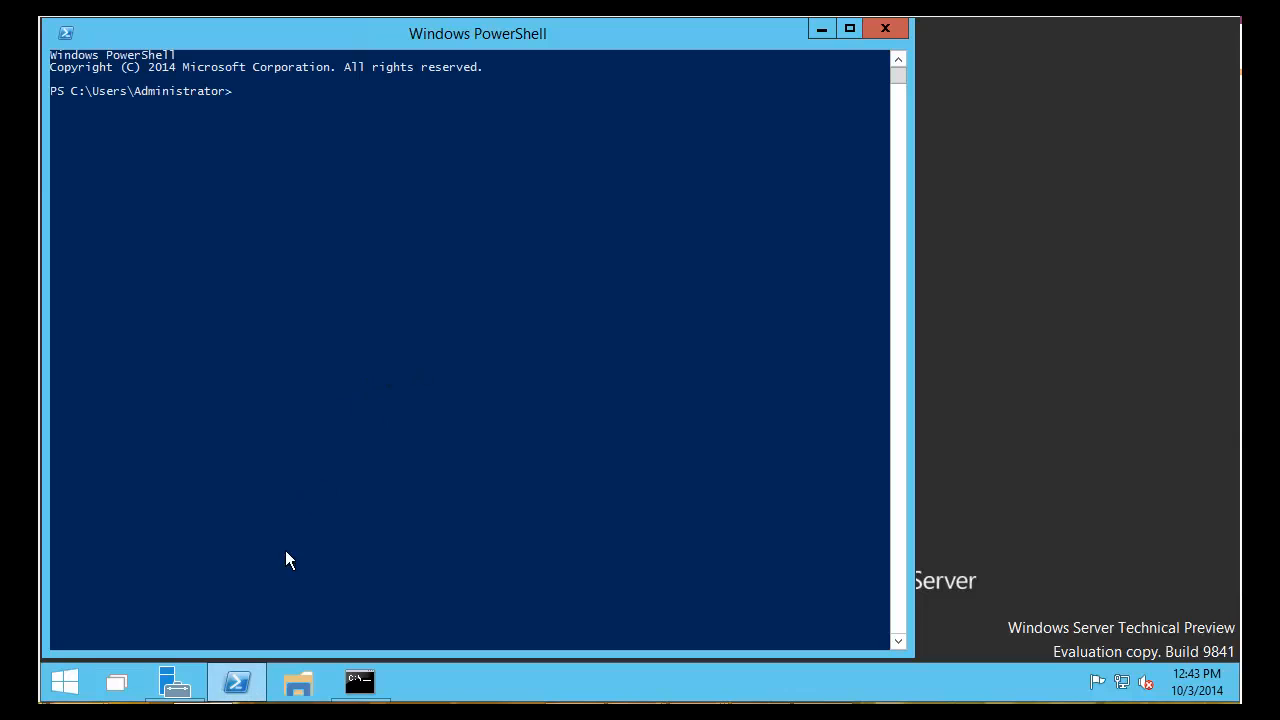
right_click(240, 684)
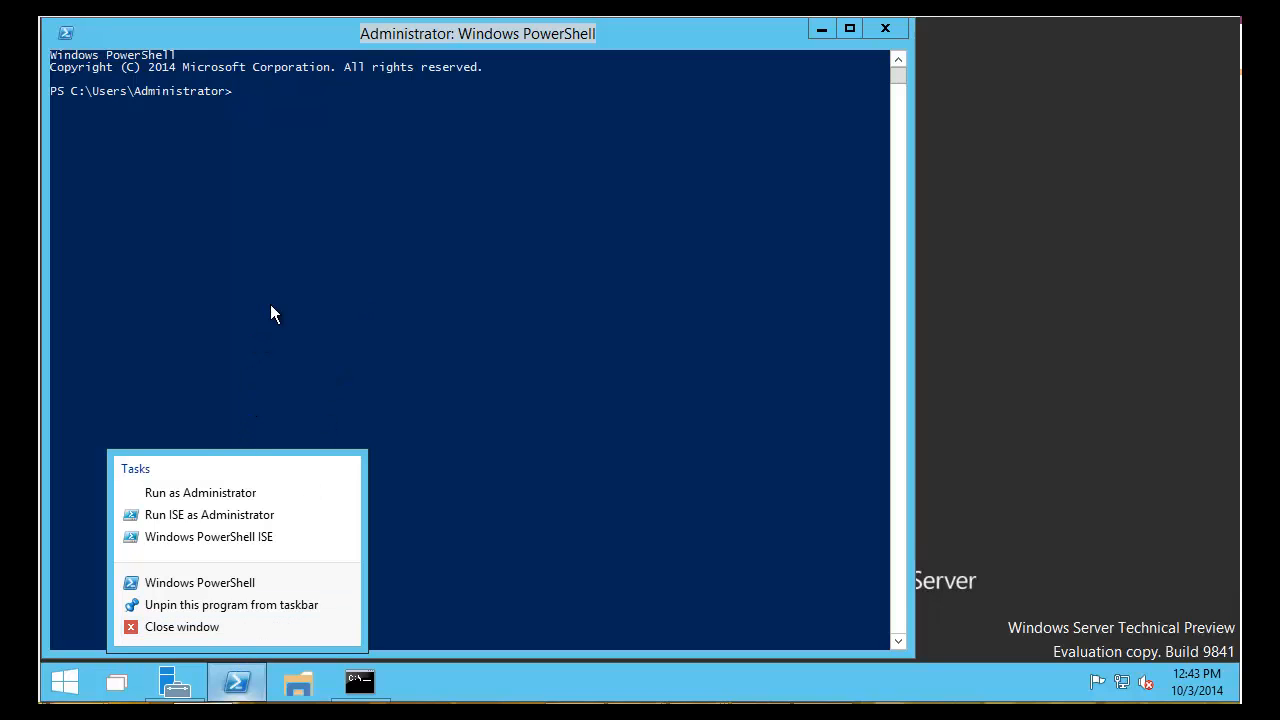
click(405, 183)
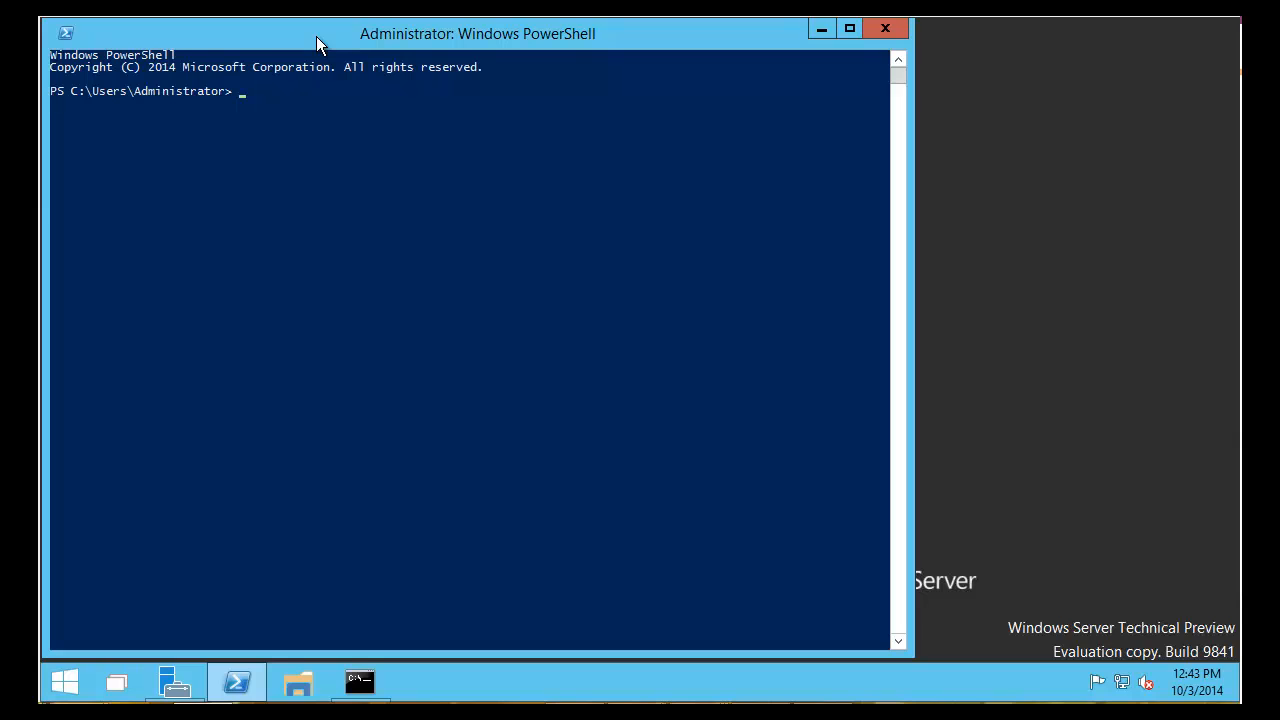
- Run Set-MpPreference -DisableRealtimeMonitoring with $true and again with $false to turn real-time monitoring off and back on
text(set-mpp)
key(Tab)
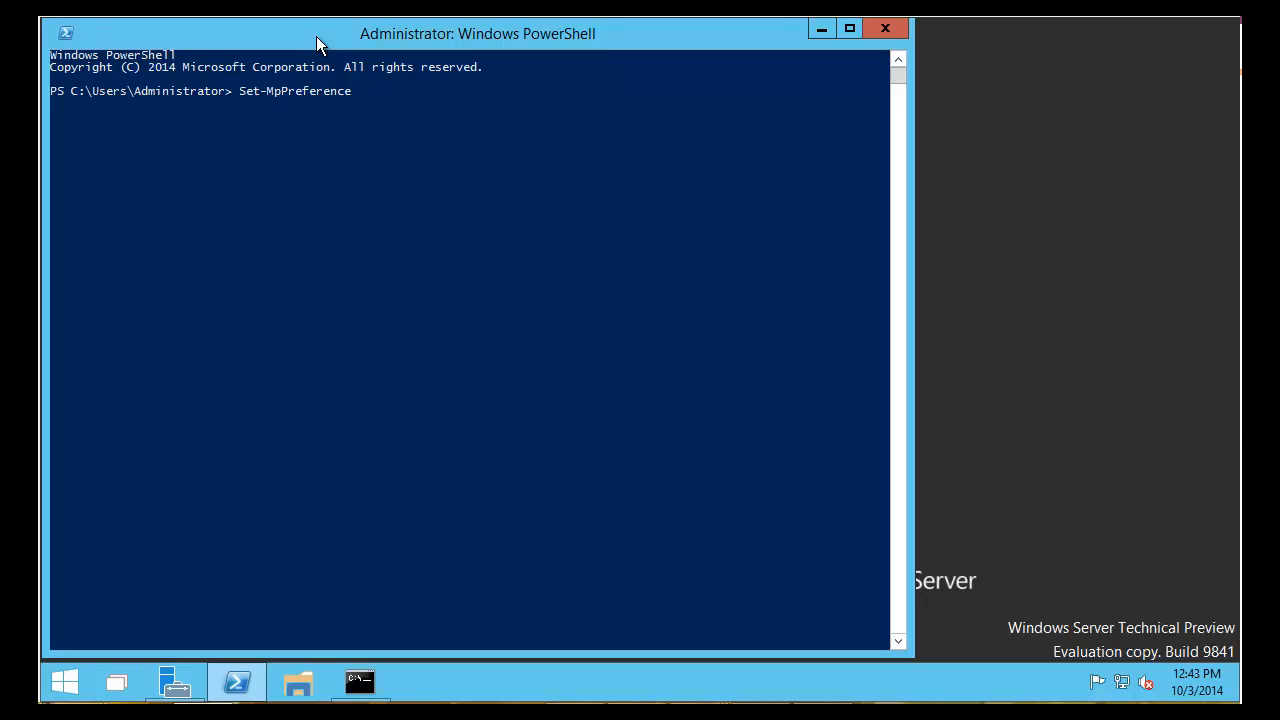
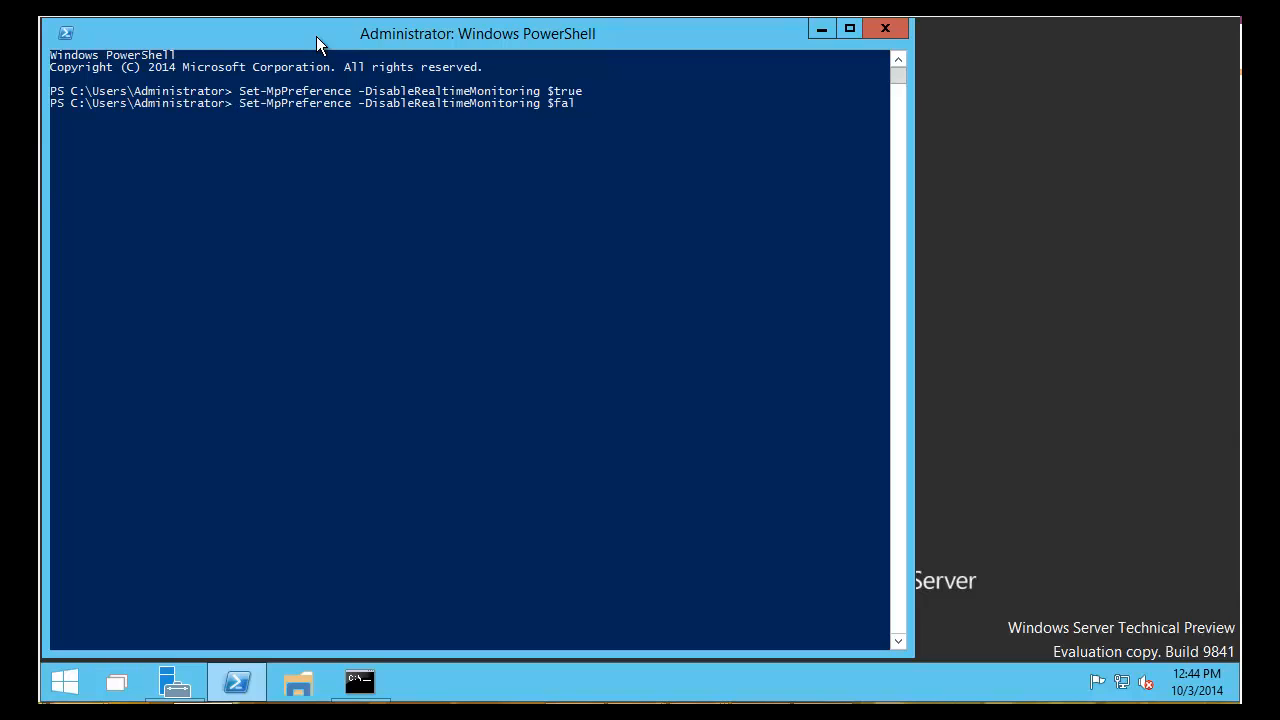
text(se)
key(Return)
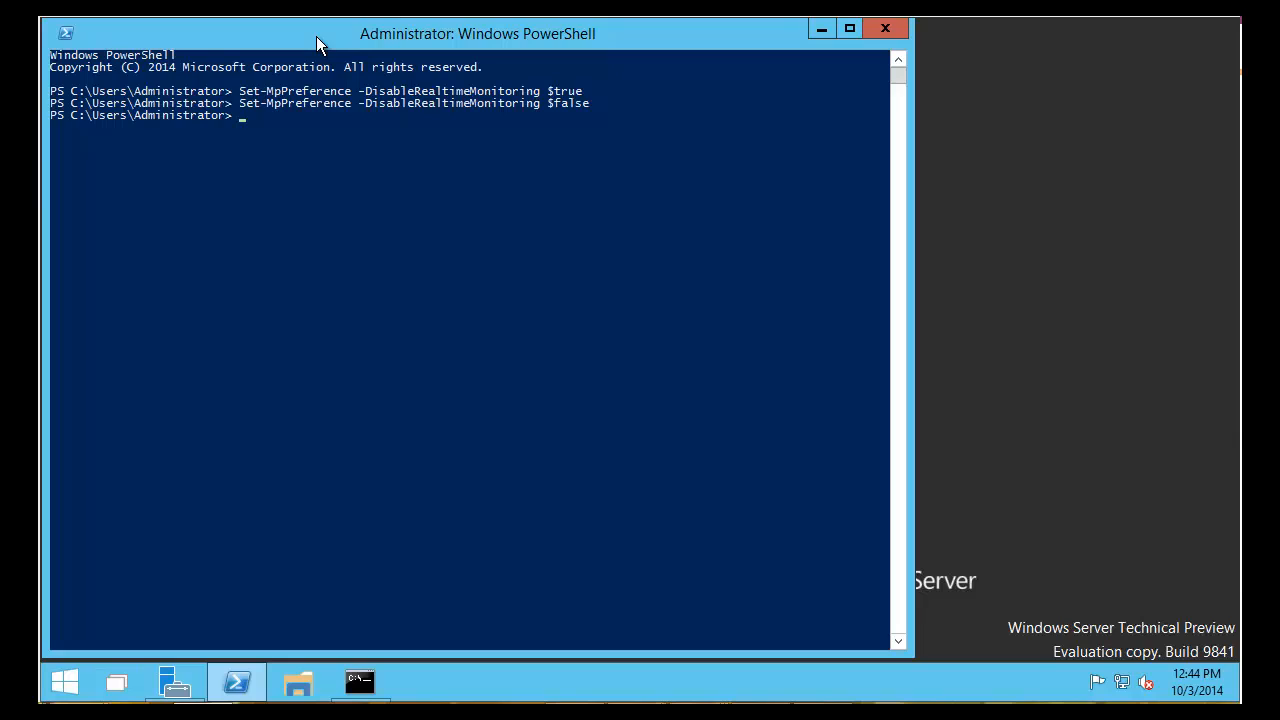
- Exclude the c:\temp folder from Windows Defender scans with Add-MpPreference -ExclusionPath "c:\temp"
text(add-)
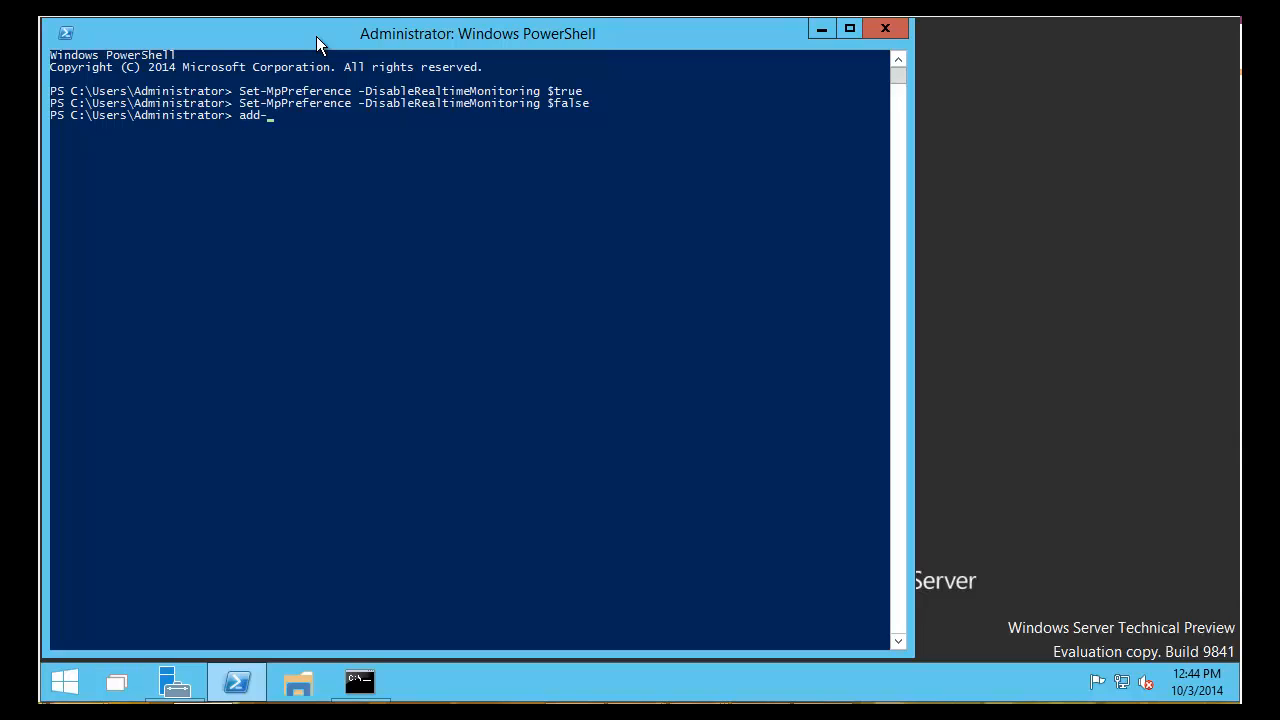
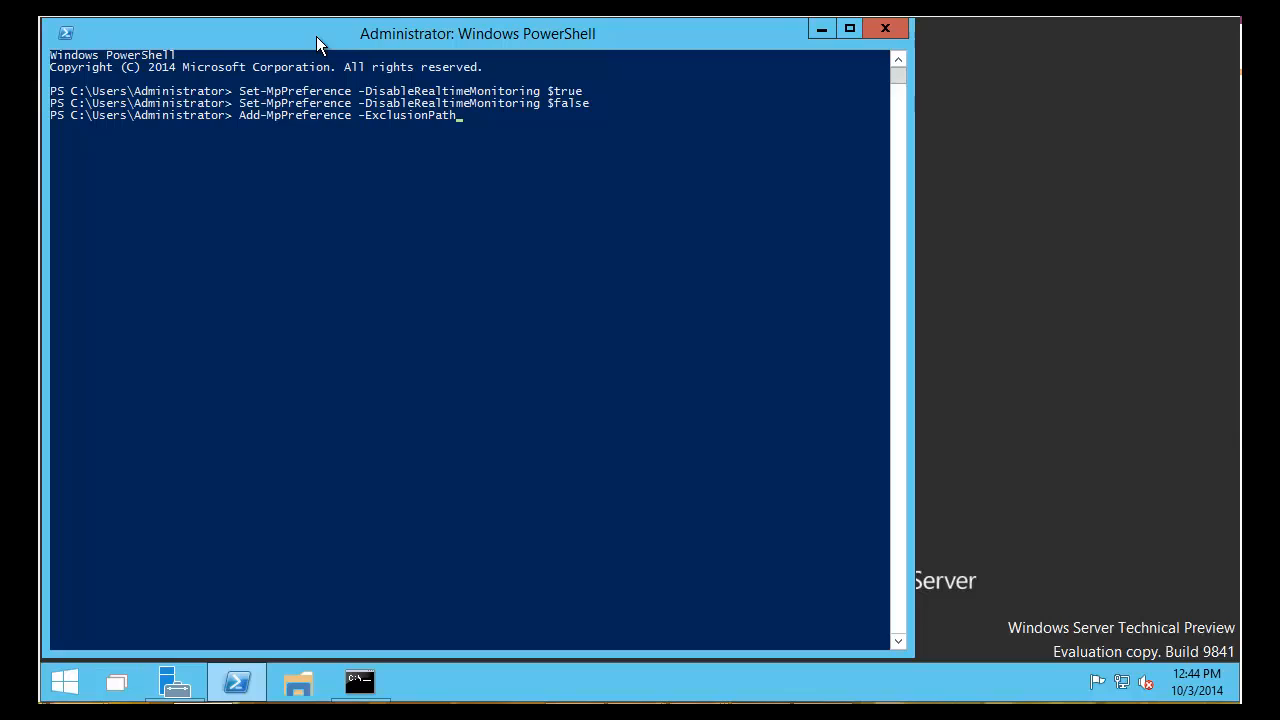
text("c:\temp)
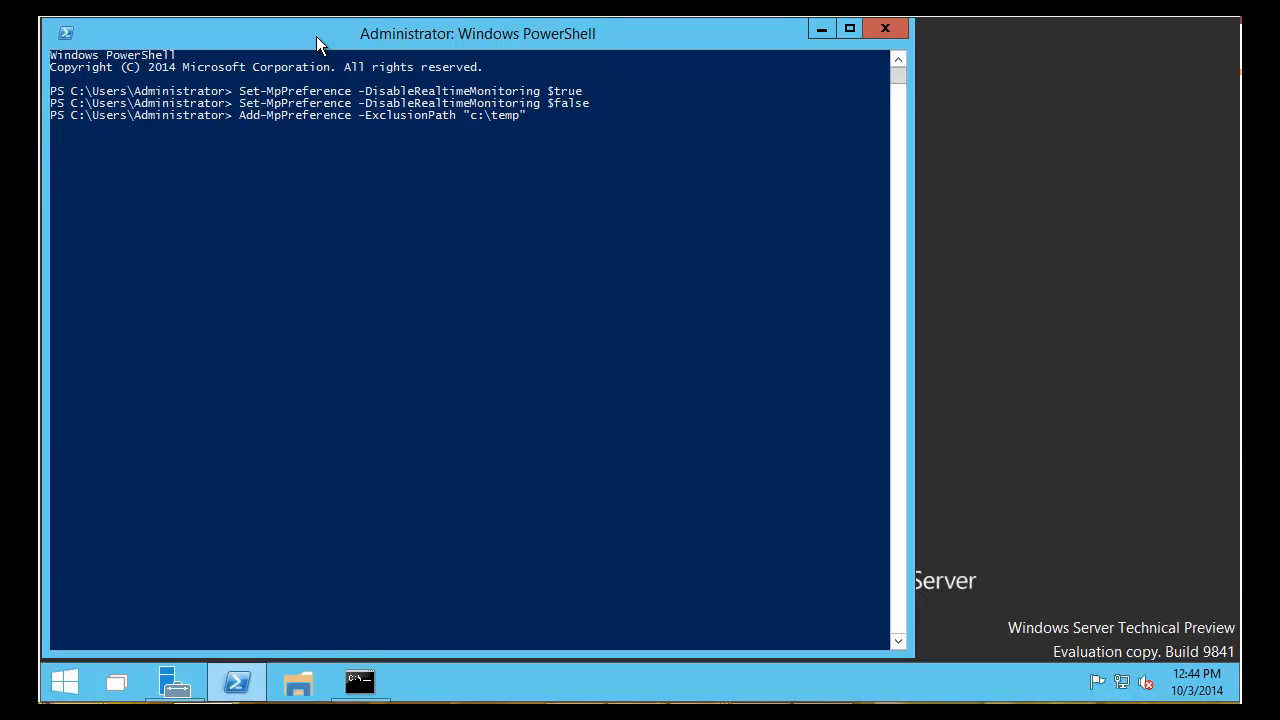
key(Return)
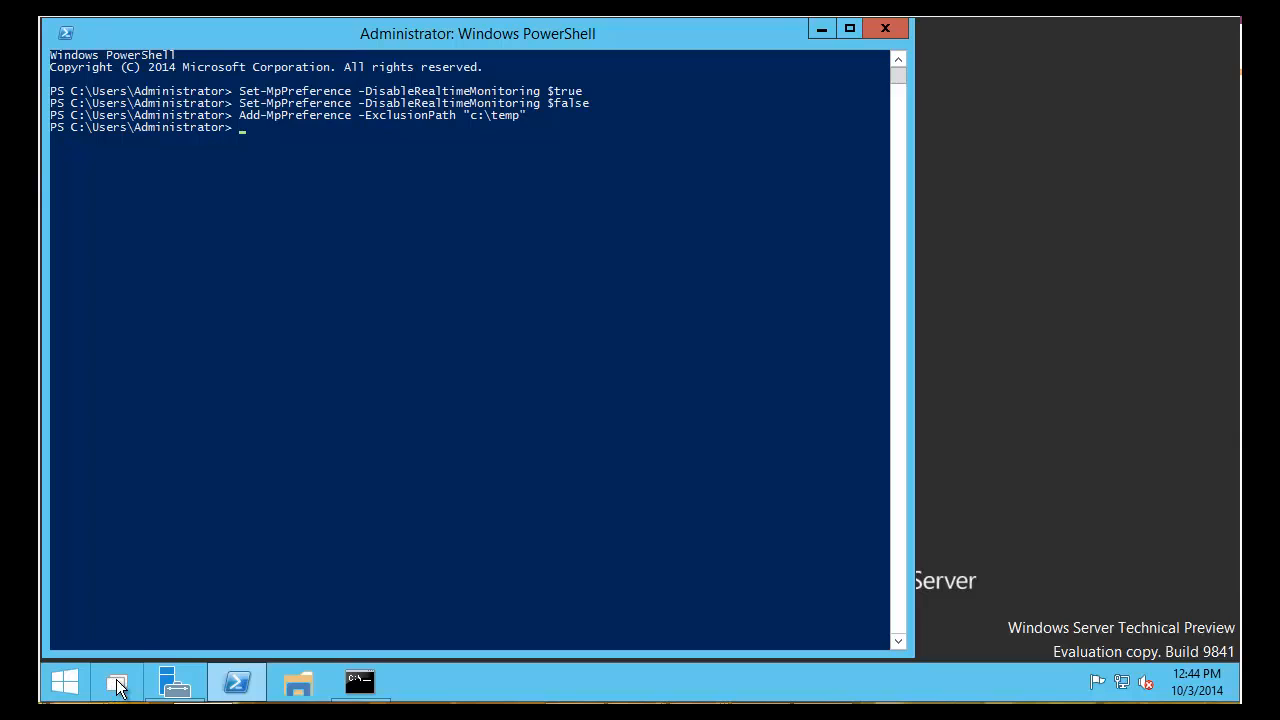
- Return to the first desktop and bring Server Manager in front of the Command Prompt
key(super+Tab)
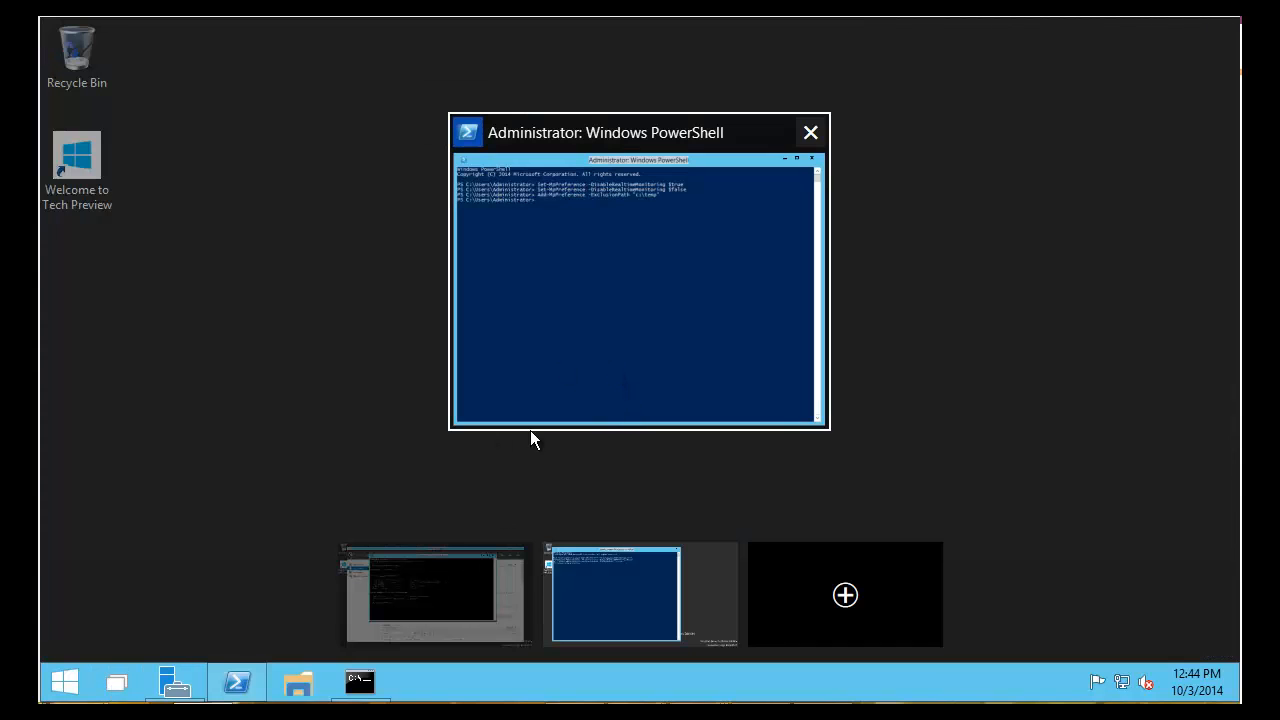
click(453, 602)
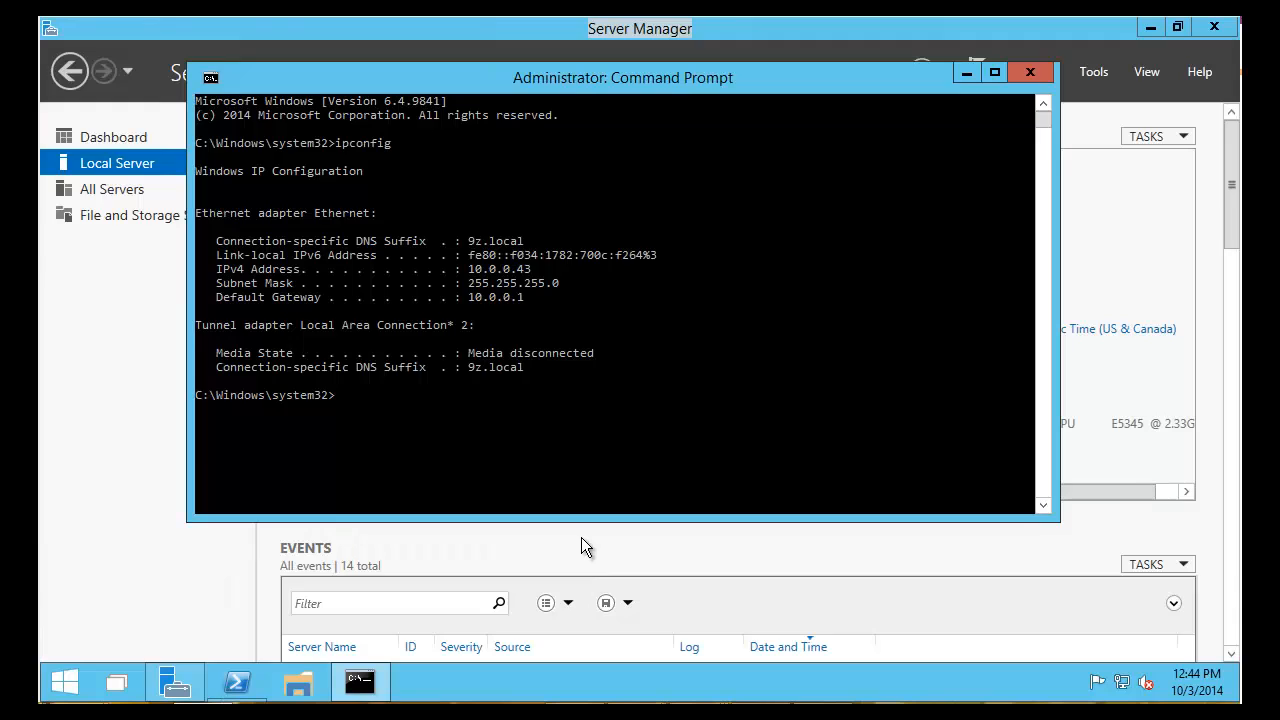
click(375, 38)
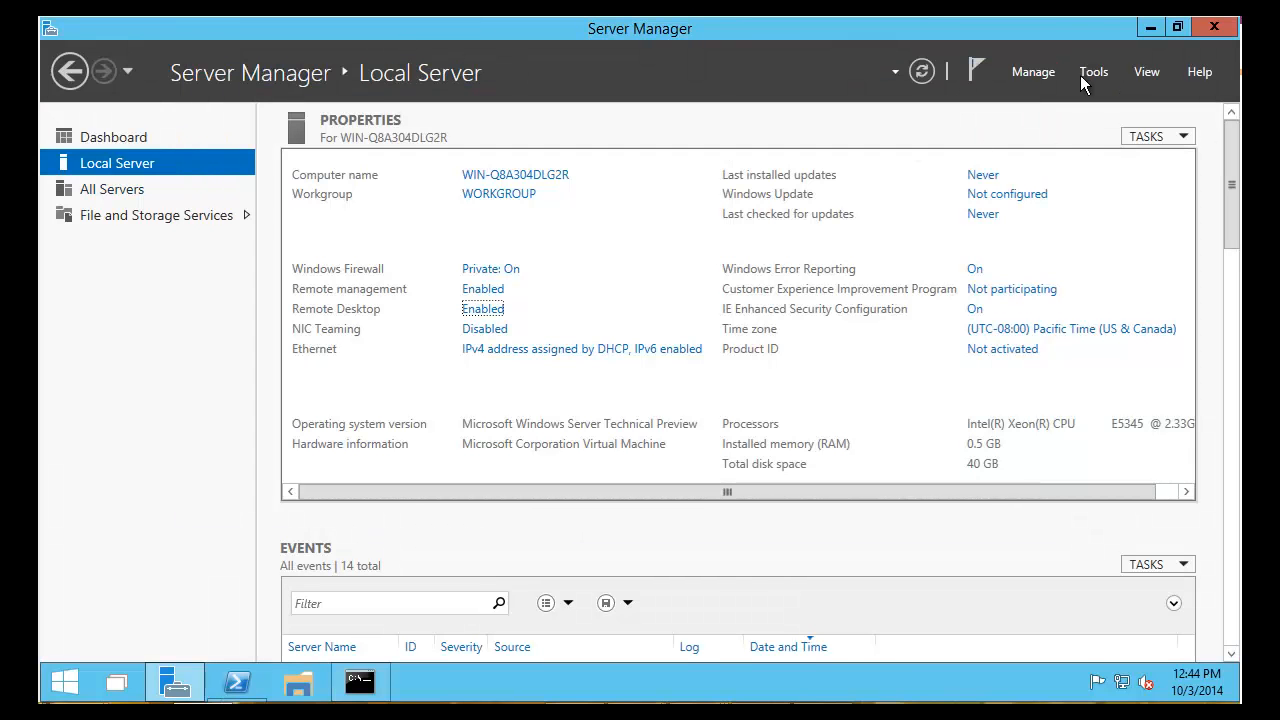
- Start the Add Roles and Features Wizard and advance to the features page, keeping the default installation type, server and roles
click(1040, 79)
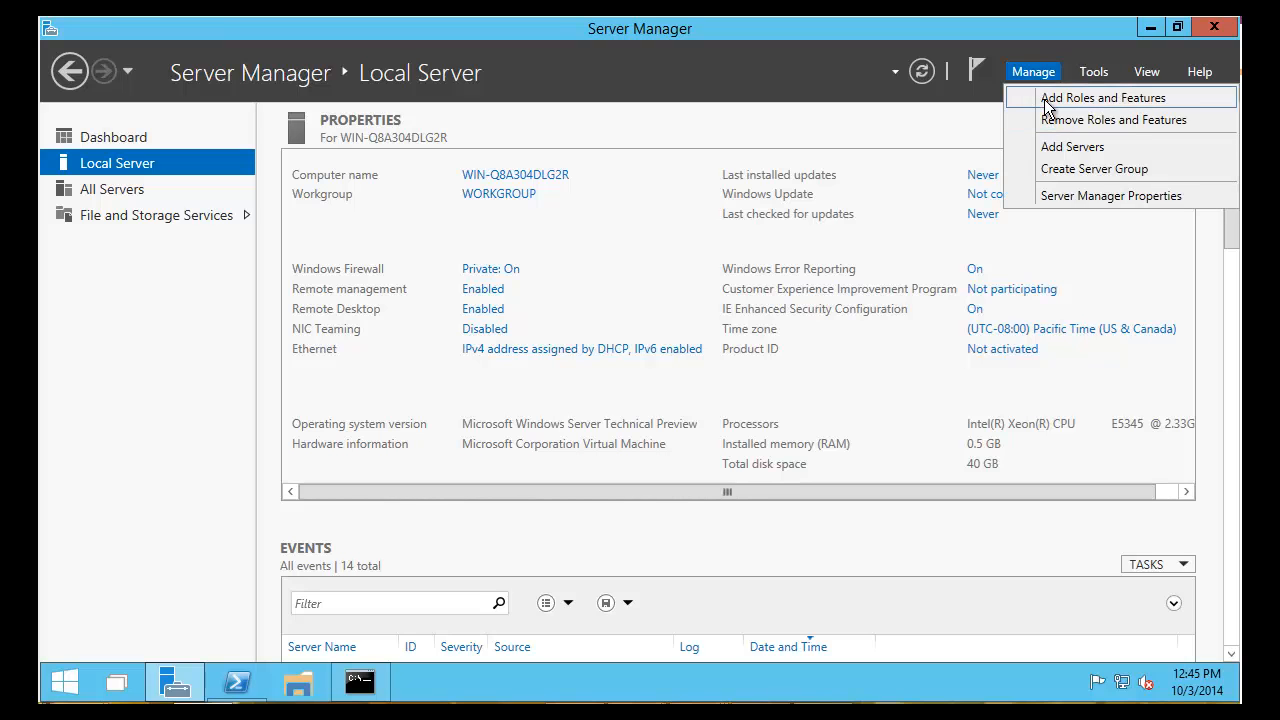
click(1044, 99)
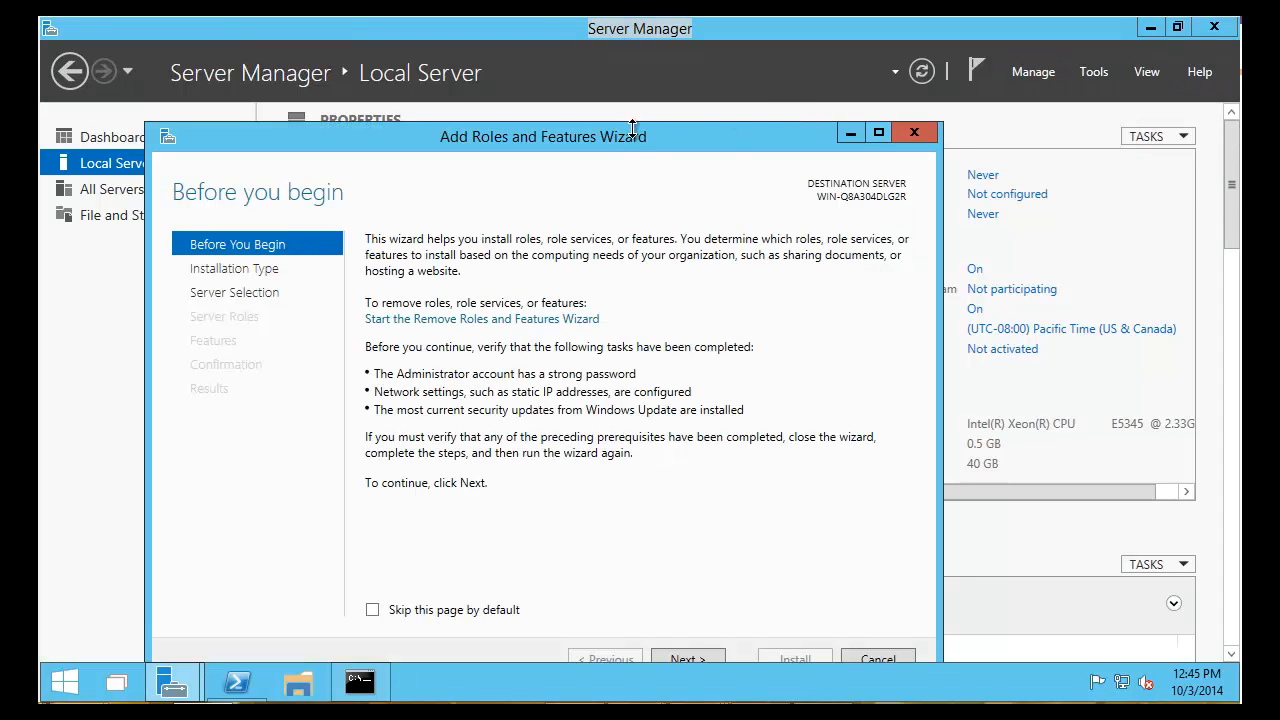
drag(620, 140, 638, 98)
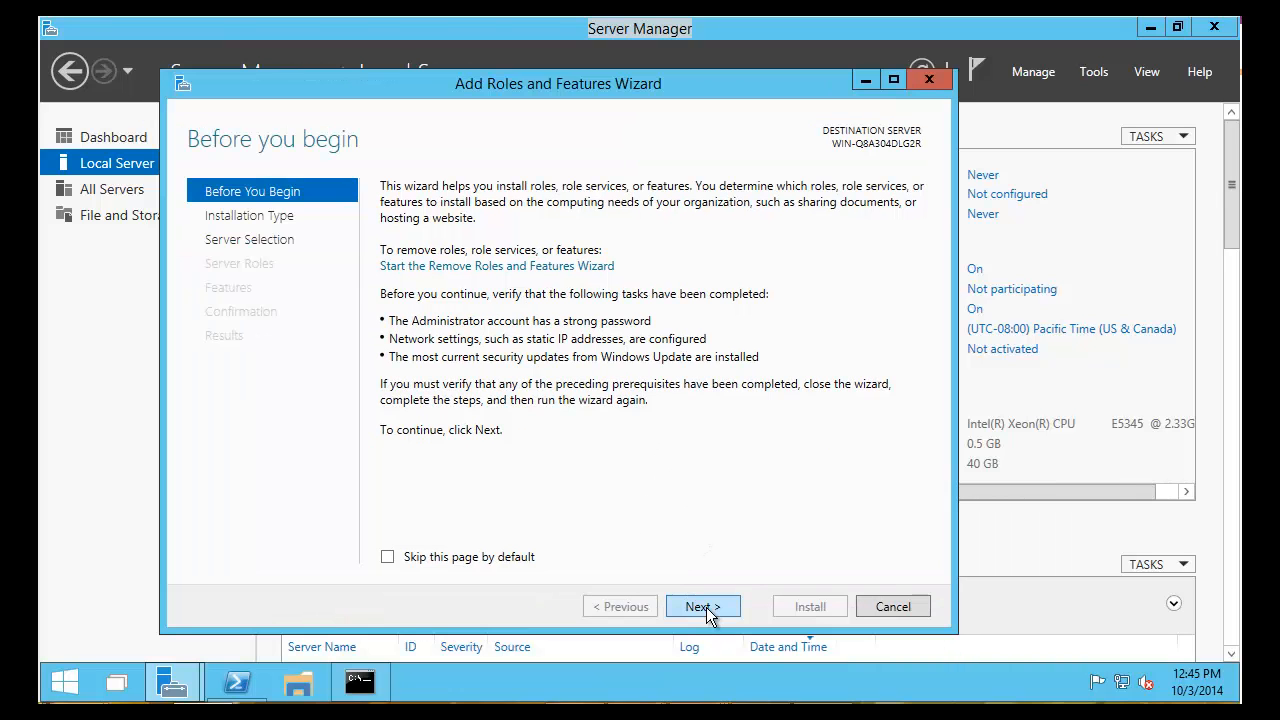
click(703, 607)
click(707, 606)
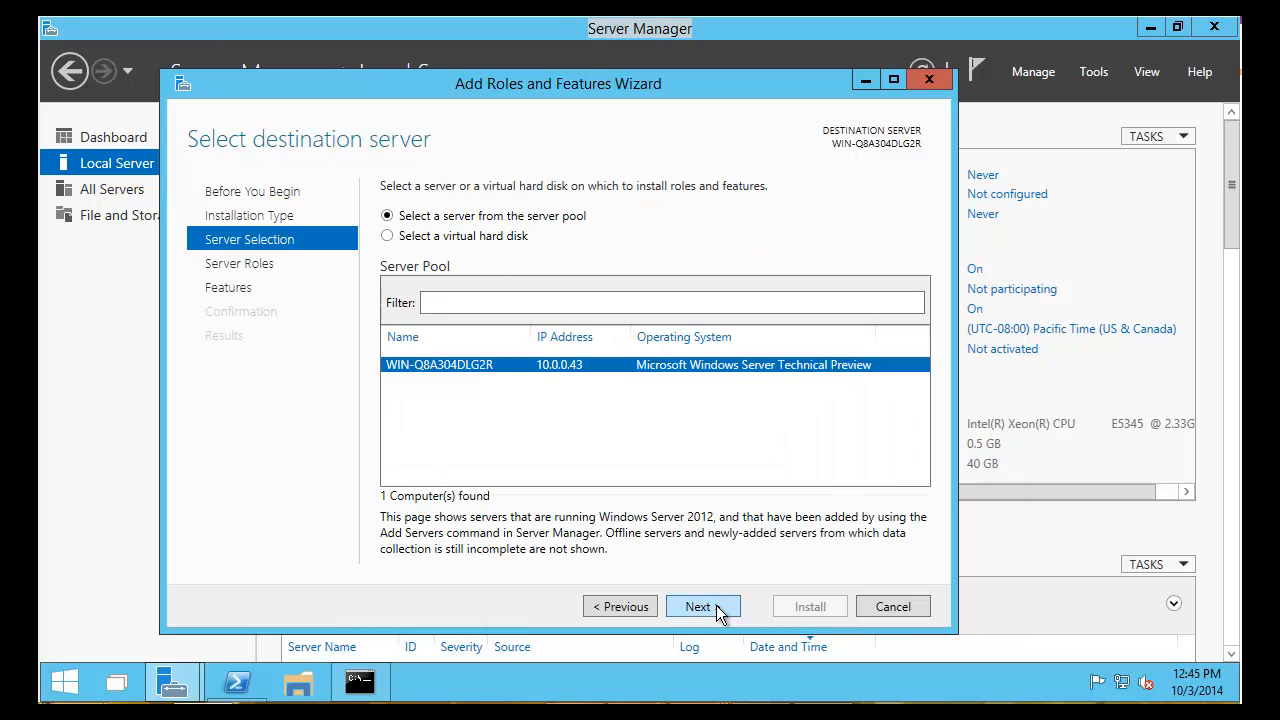
click(716, 605)
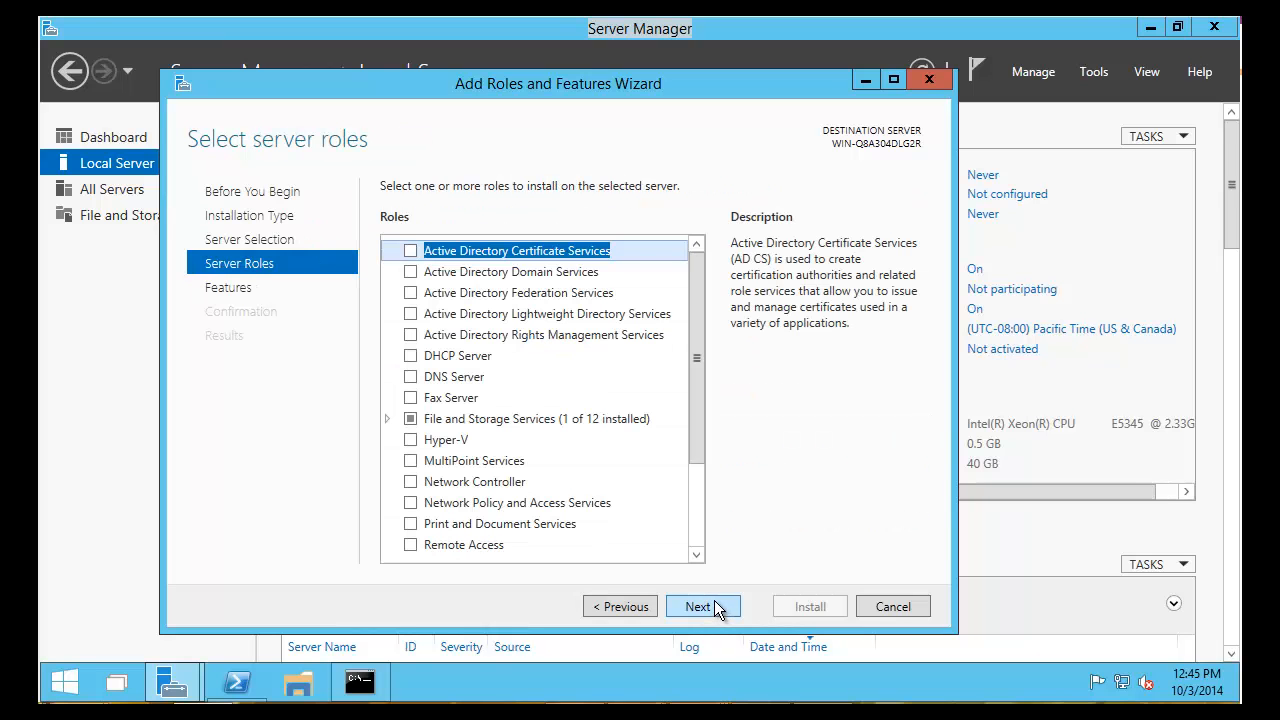
click(714, 602)
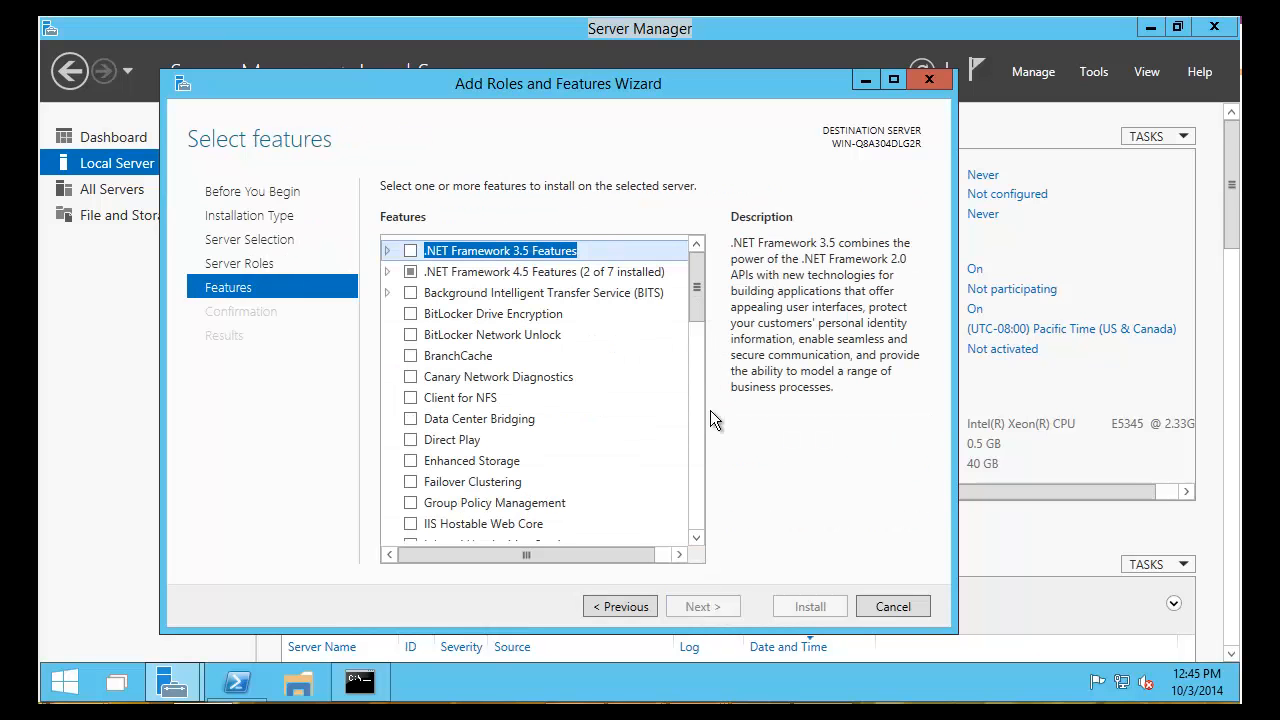
- Select GUI for Windows Defender under the Windows Defender feature and start the installation
scroll(704, 480, down, 12)
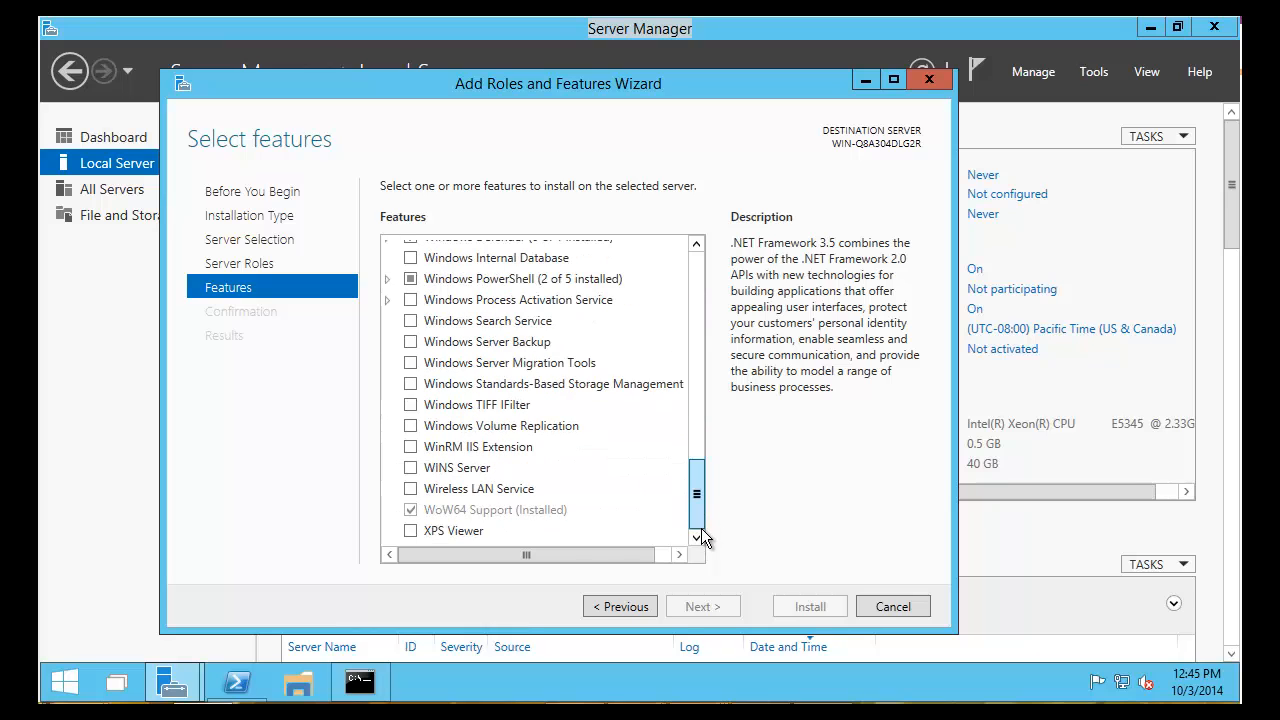
scroll(708, 481, up, 2)
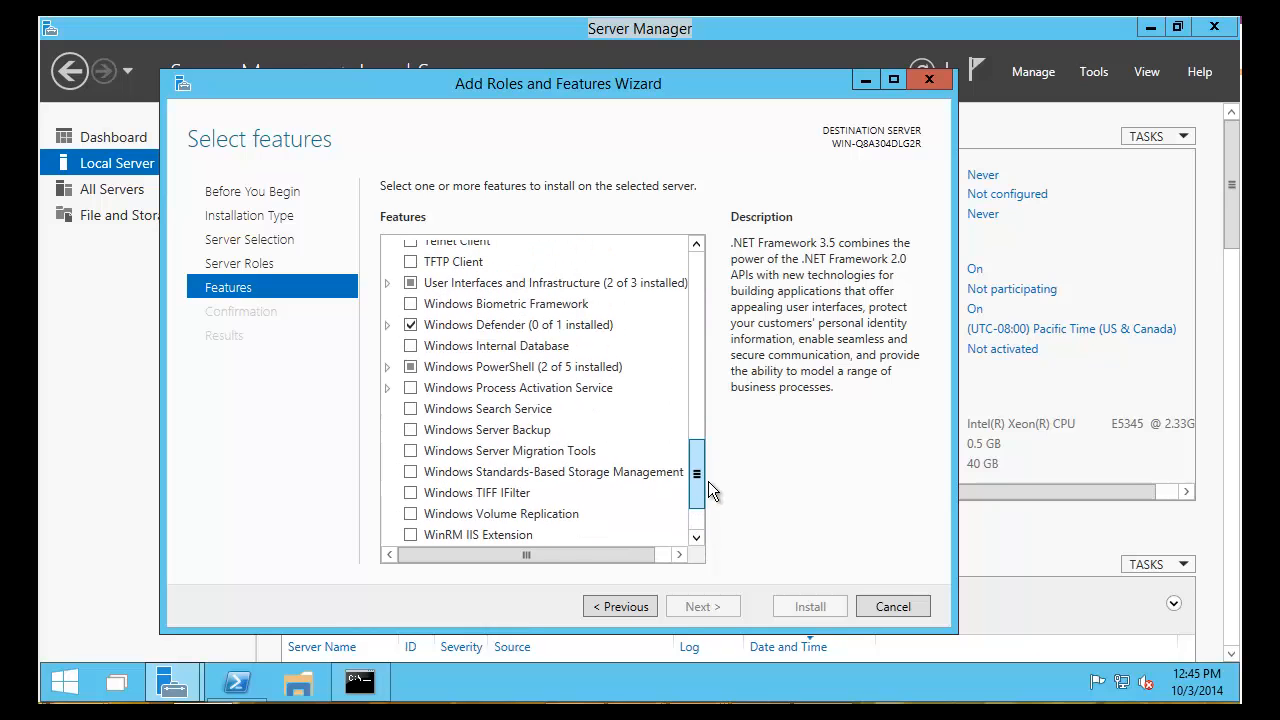
click(386, 325)
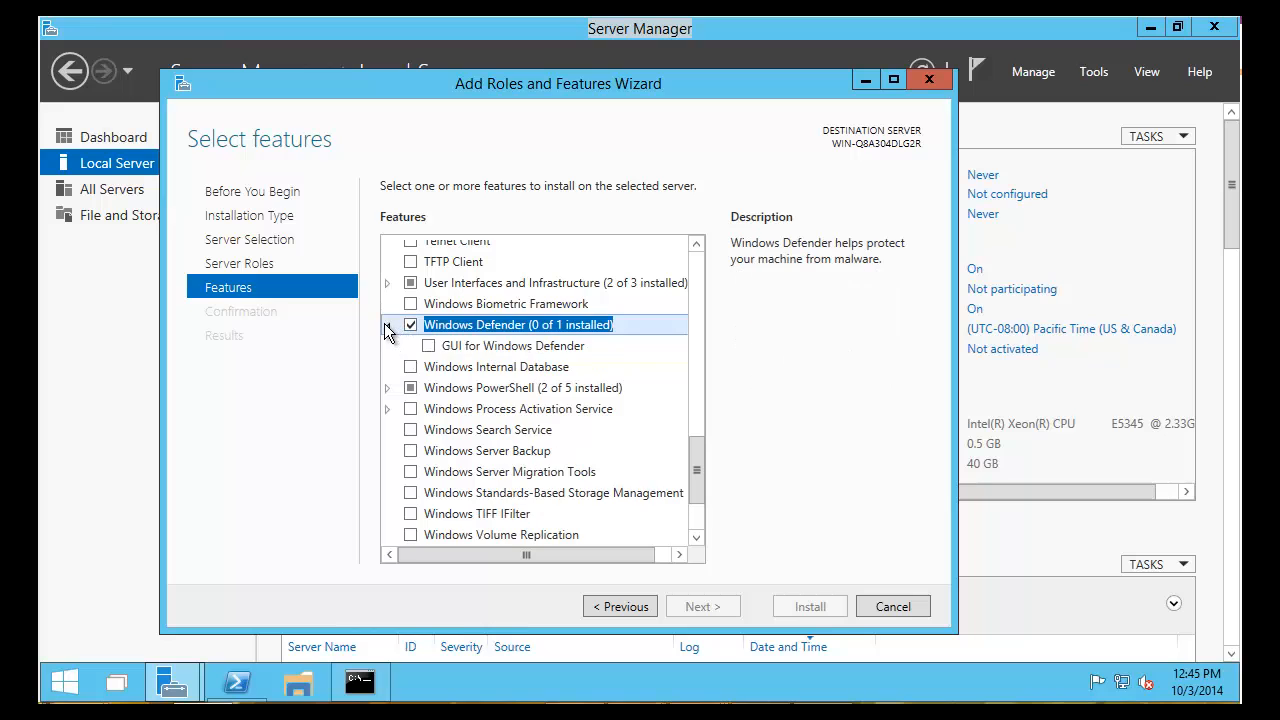
click(429, 345)
key(space)
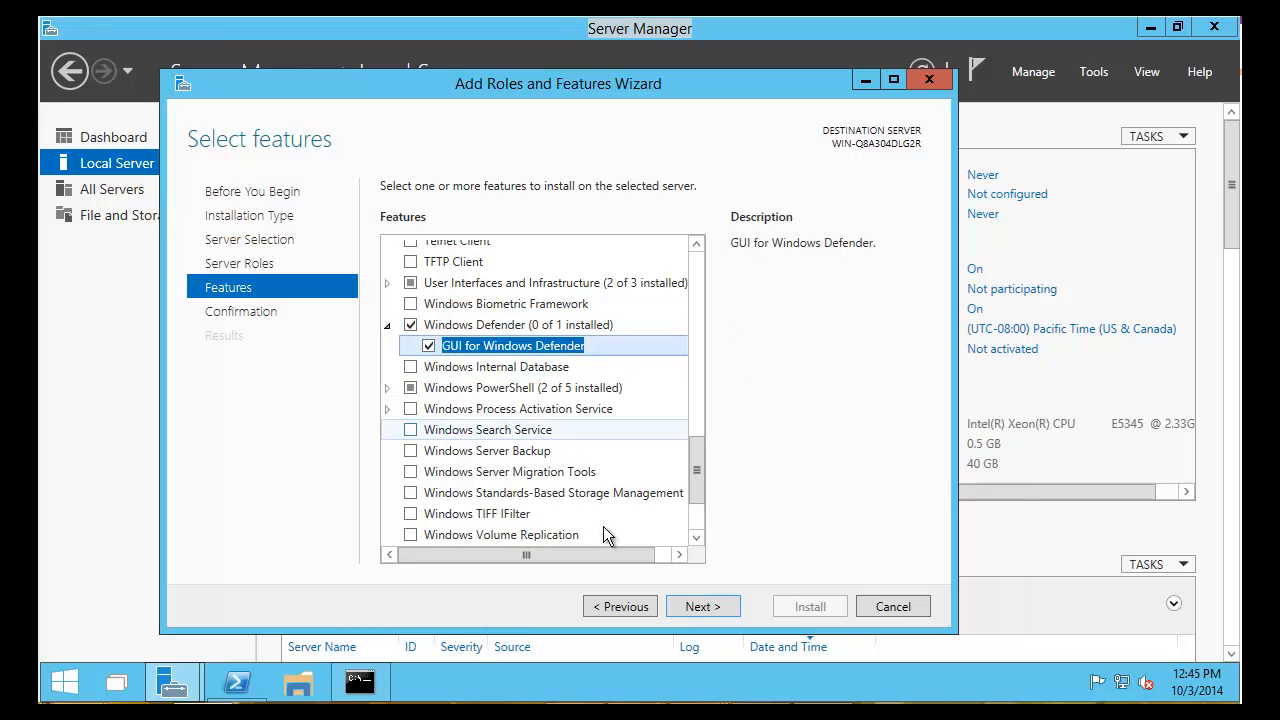
click(719, 604)
click(809, 606)
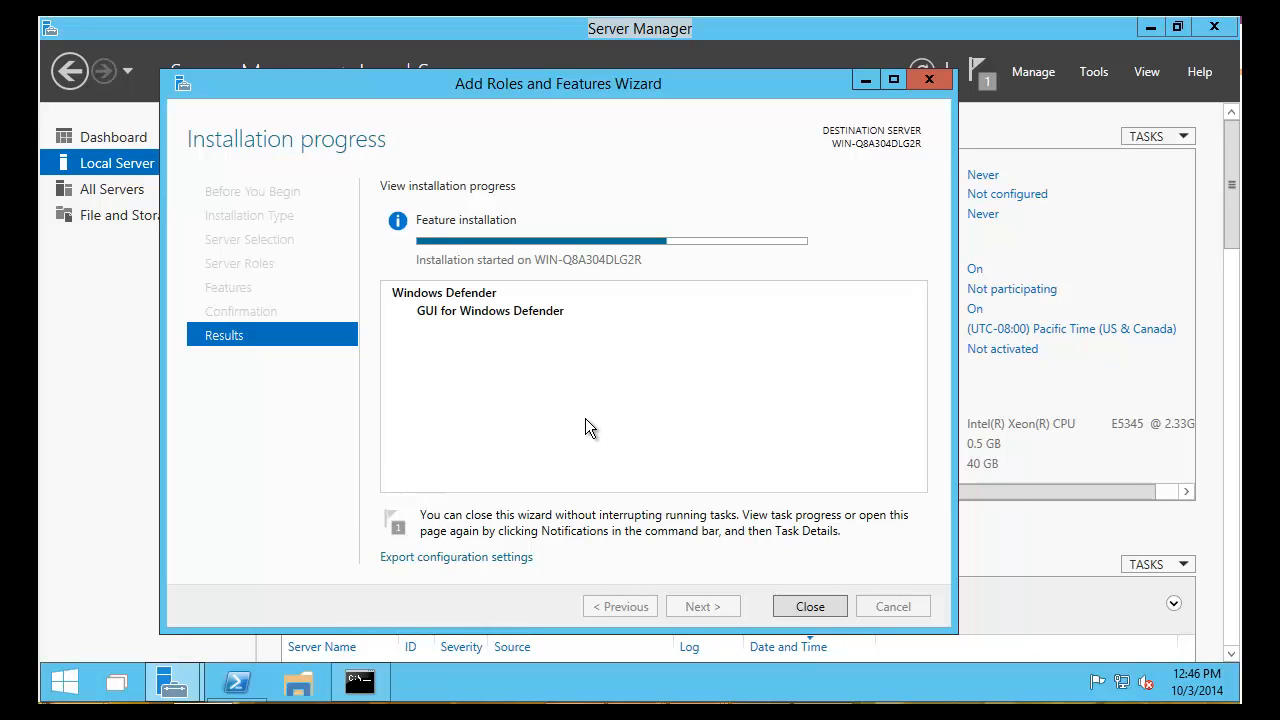
- Open File Explorer, try to open the second computer listed under Network, and view the folders and drives in This PC
click(304, 684)
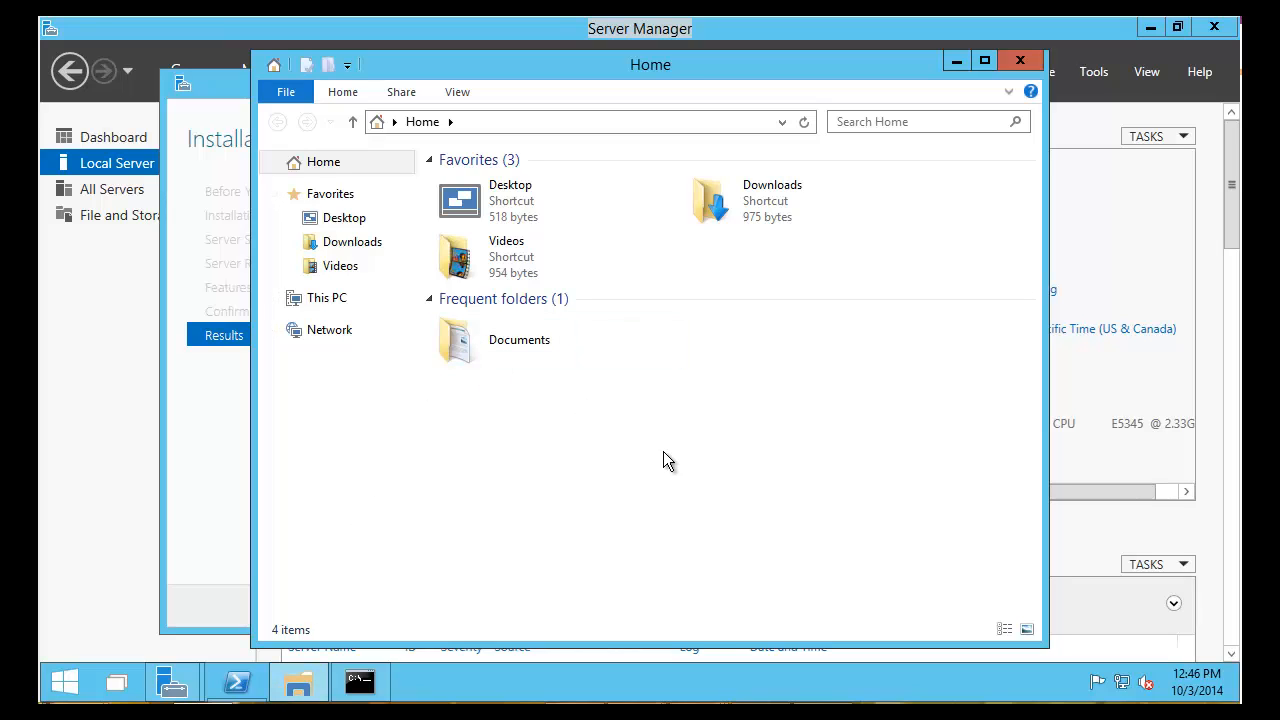
click(320, 337)
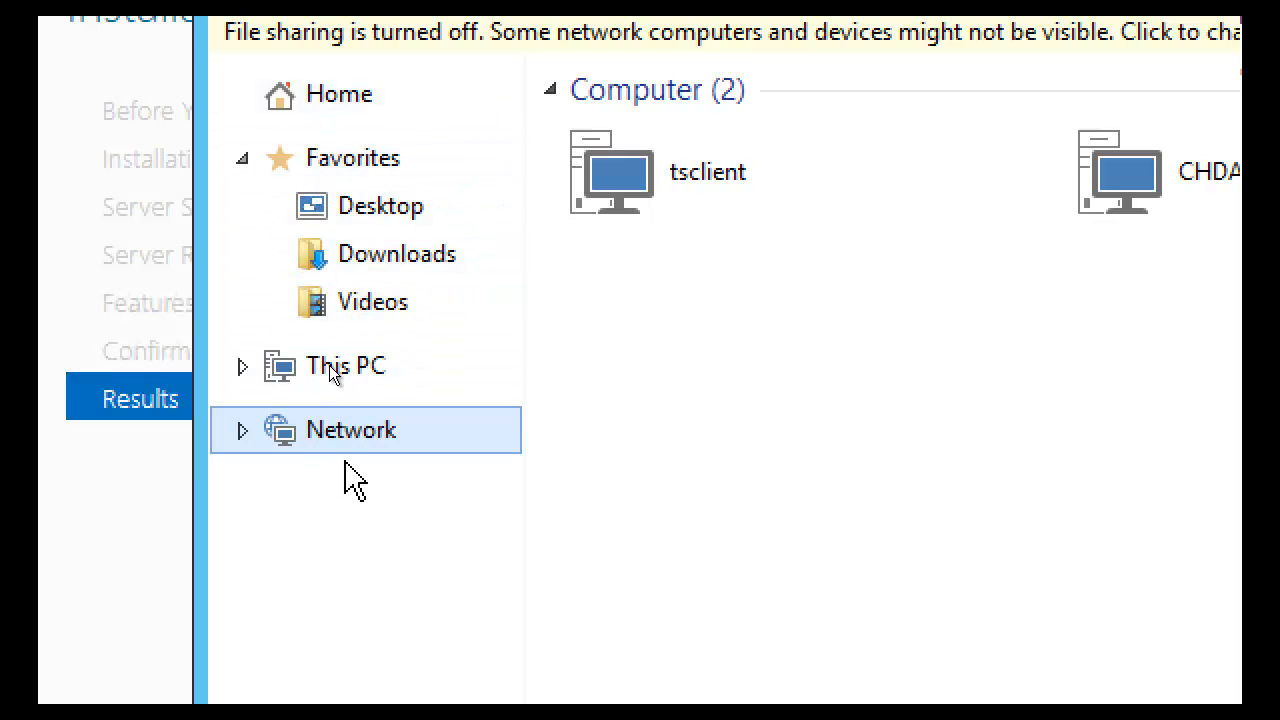
click(1144, 193)
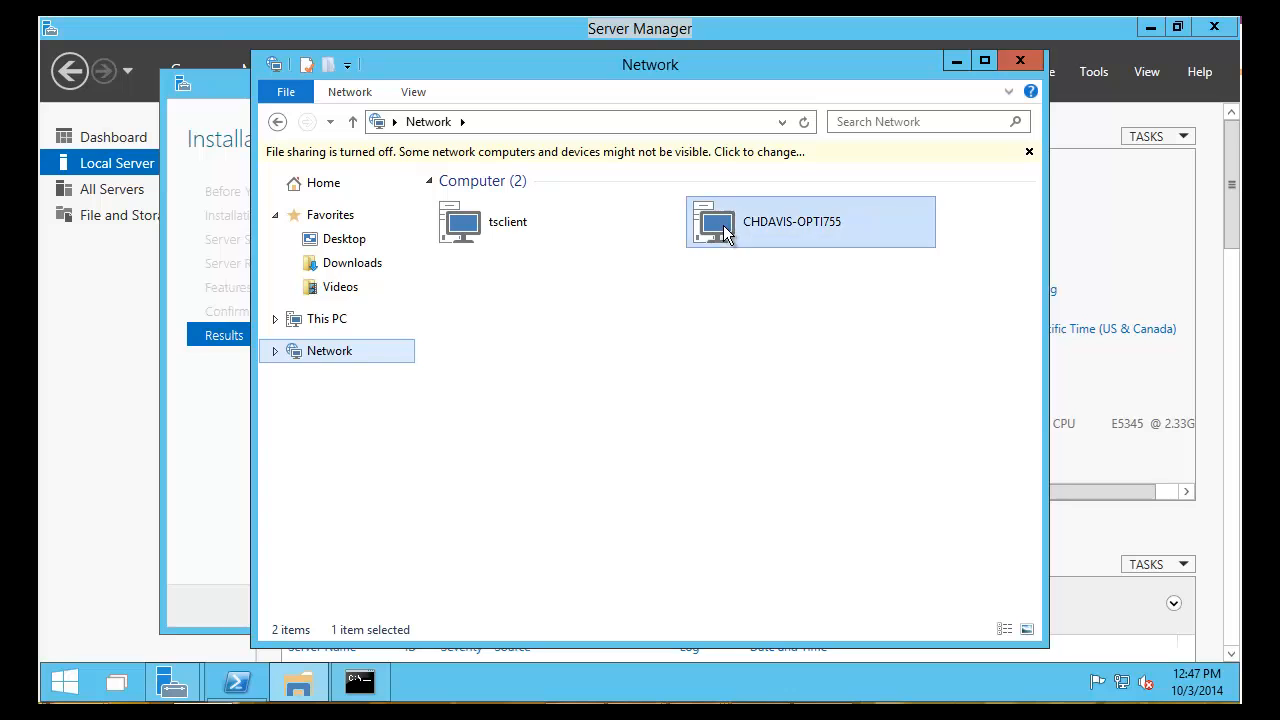
double_click(726, 232)
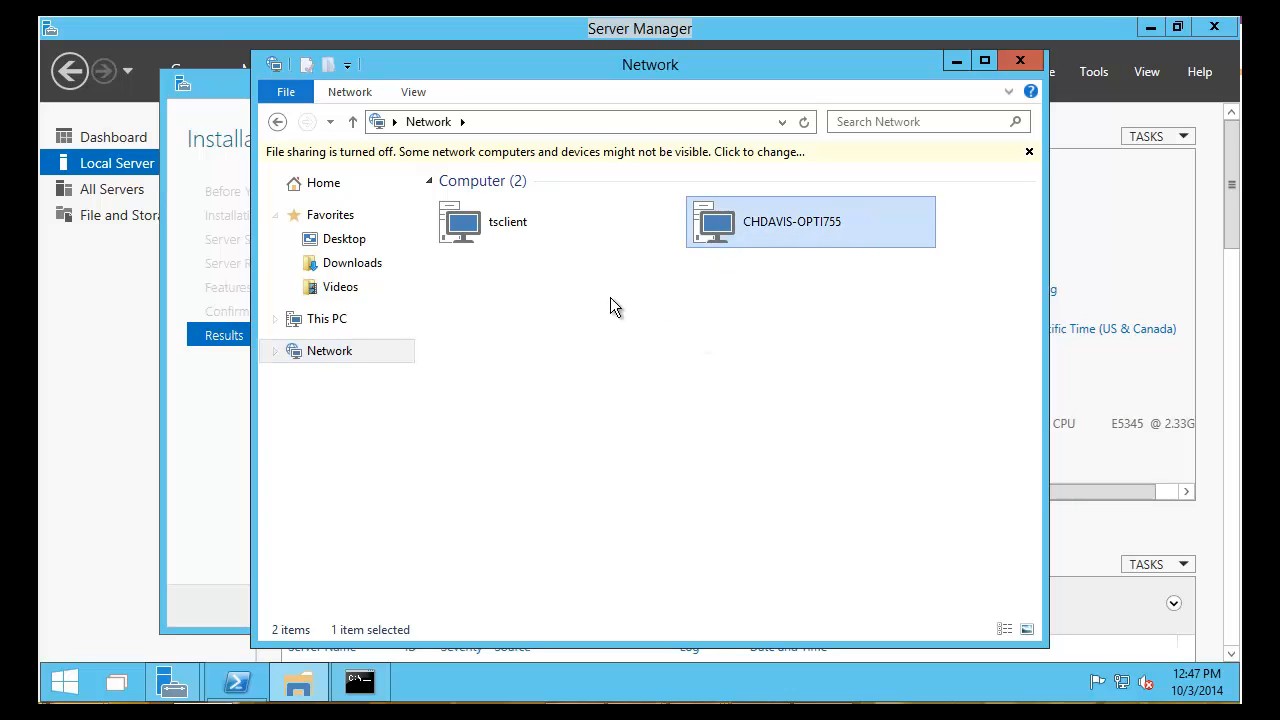
click(805, 572)
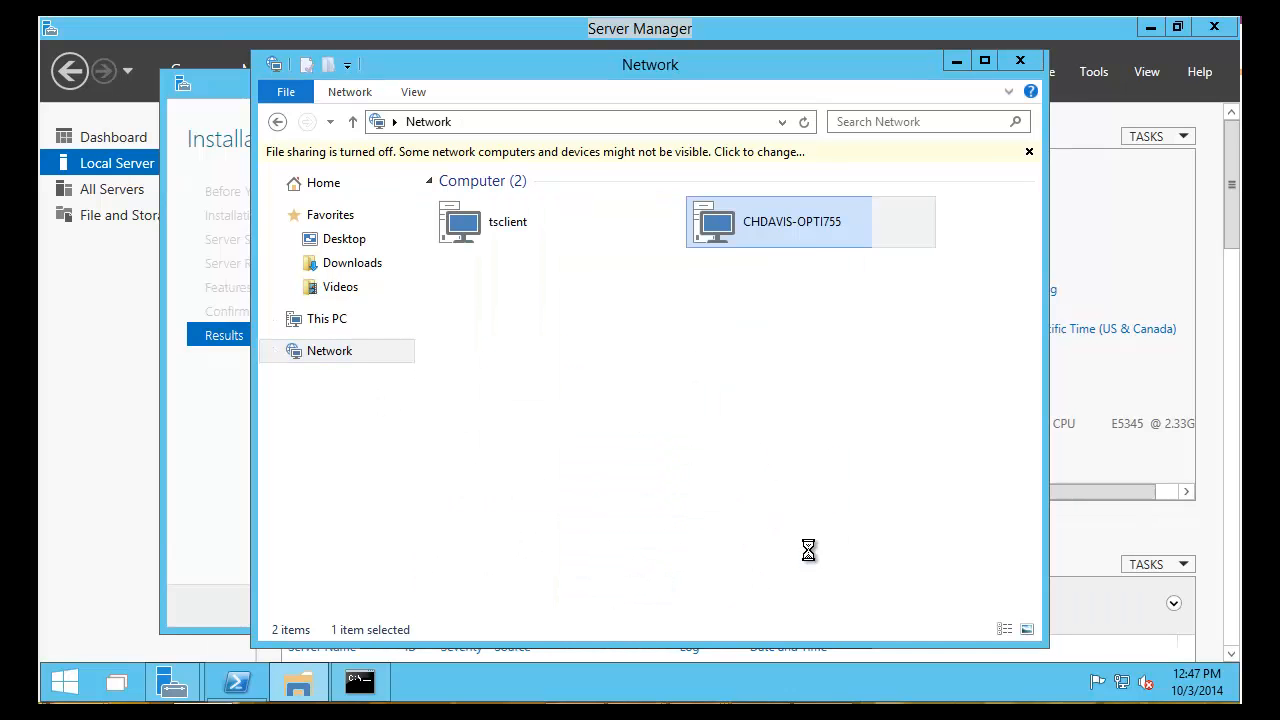
click(605, 338)
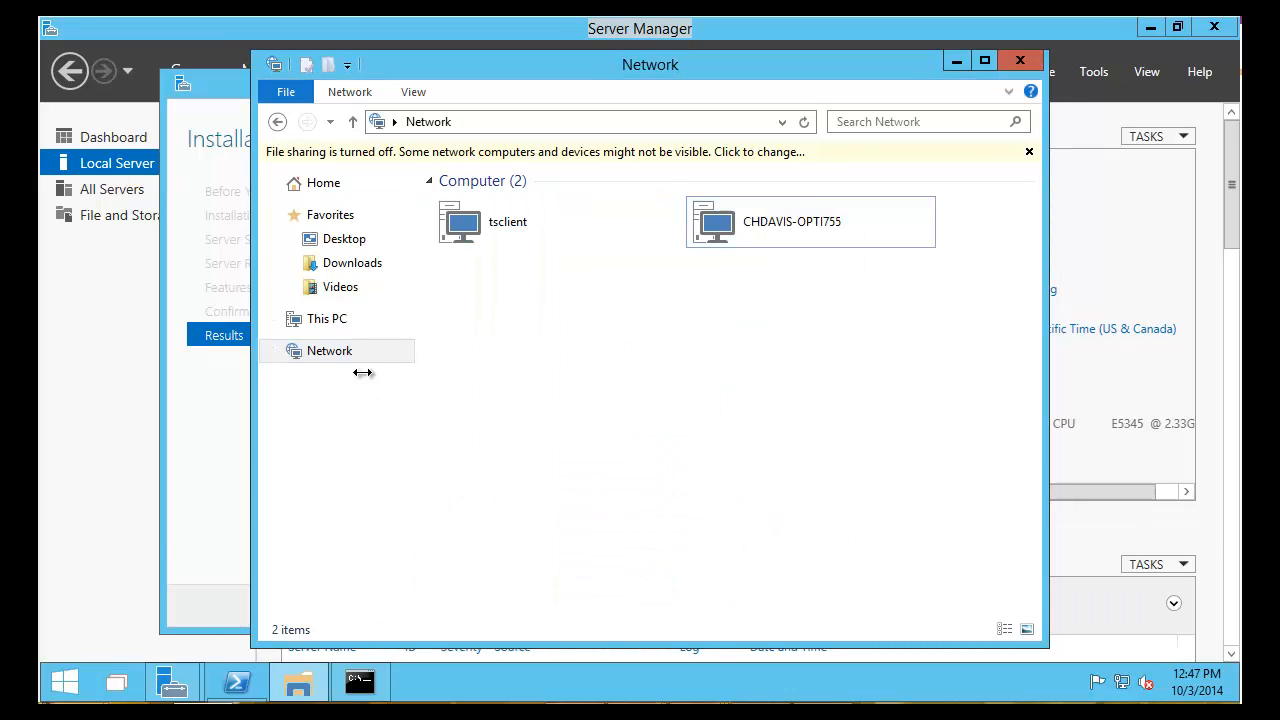
click(321, 319)
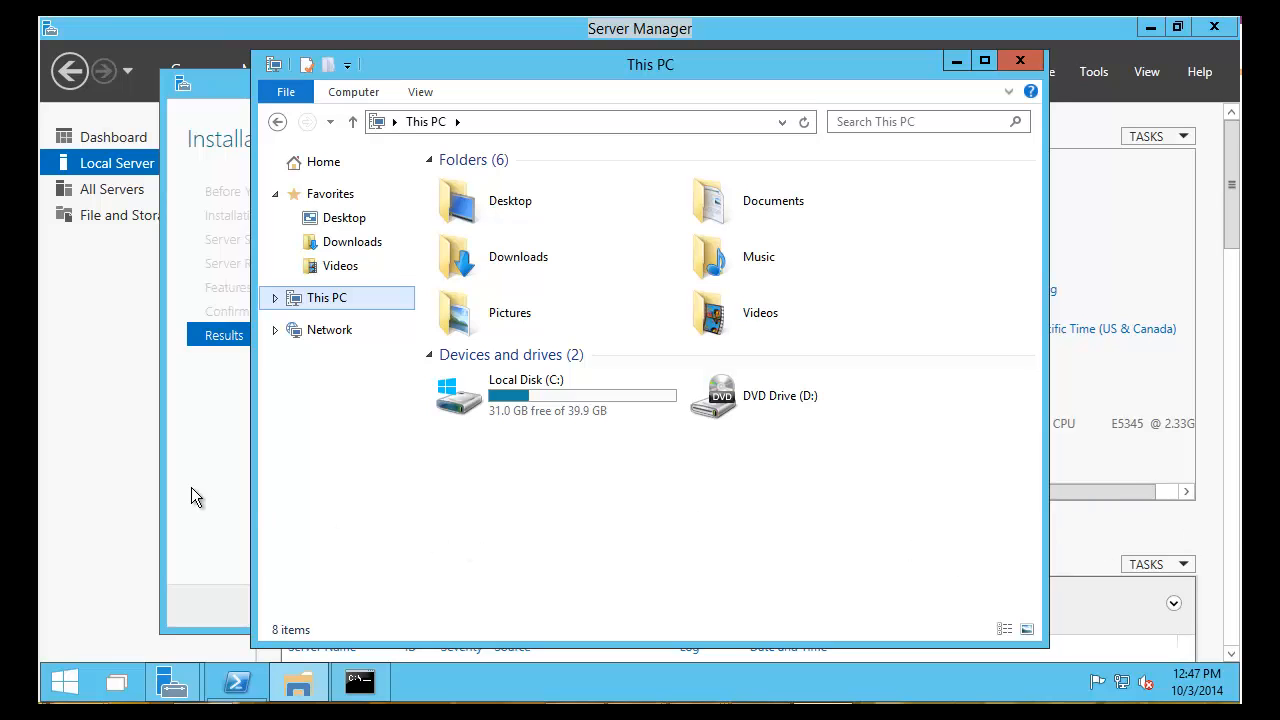
- Return to the Add Roles and Features Wizard and close its installation progress page
click(239, 491)
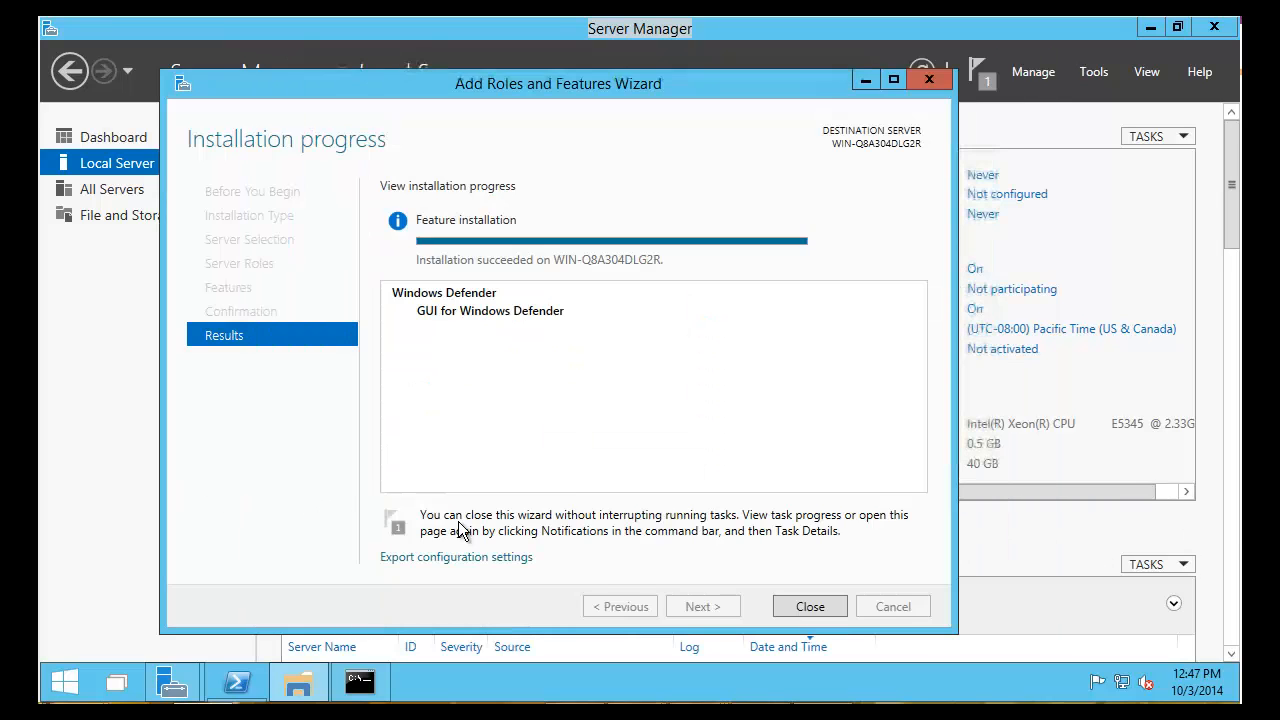
click(814, 607)
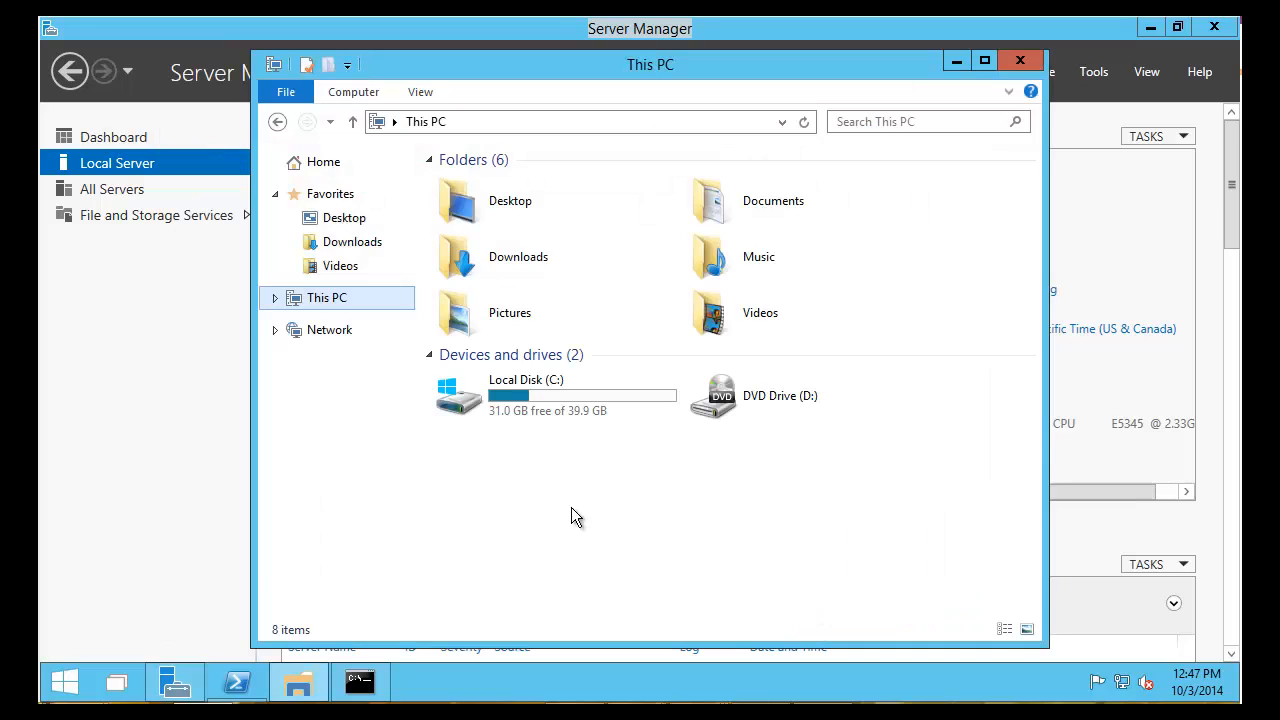
- List all apps in the Start menu and search everywhere for "defender", showing the full results
click(64, 684)
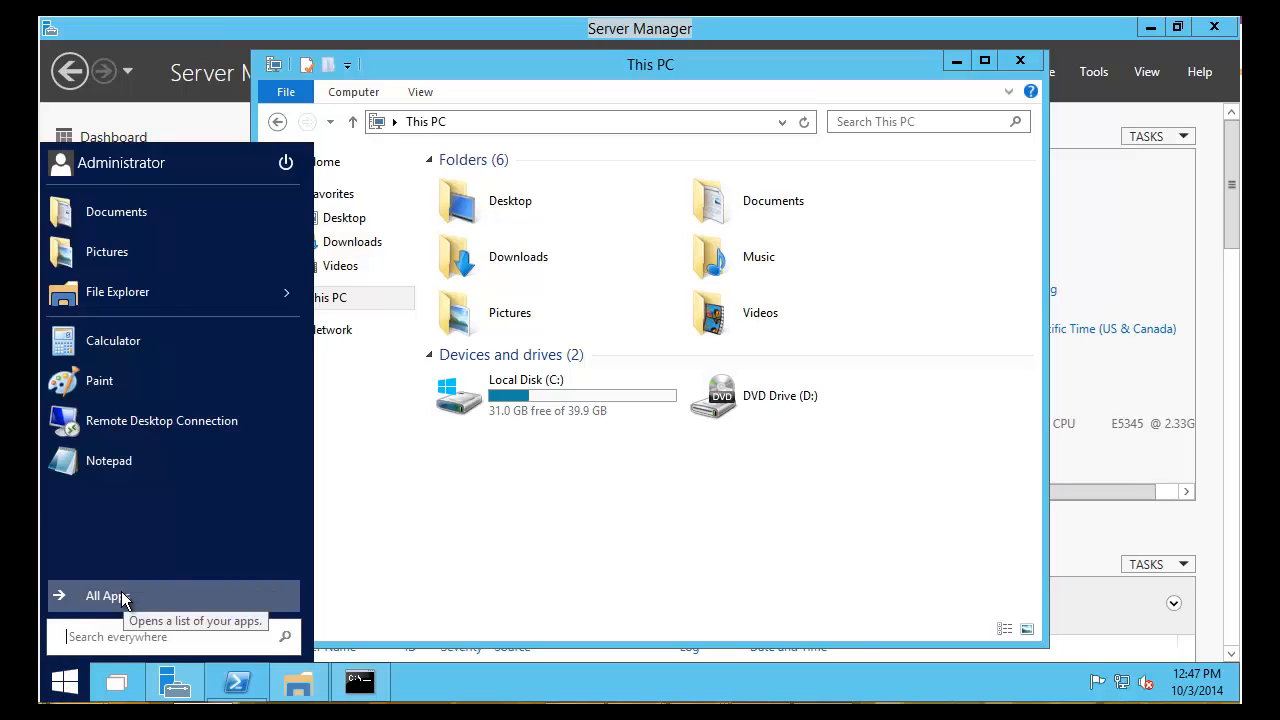
click(121, 595)
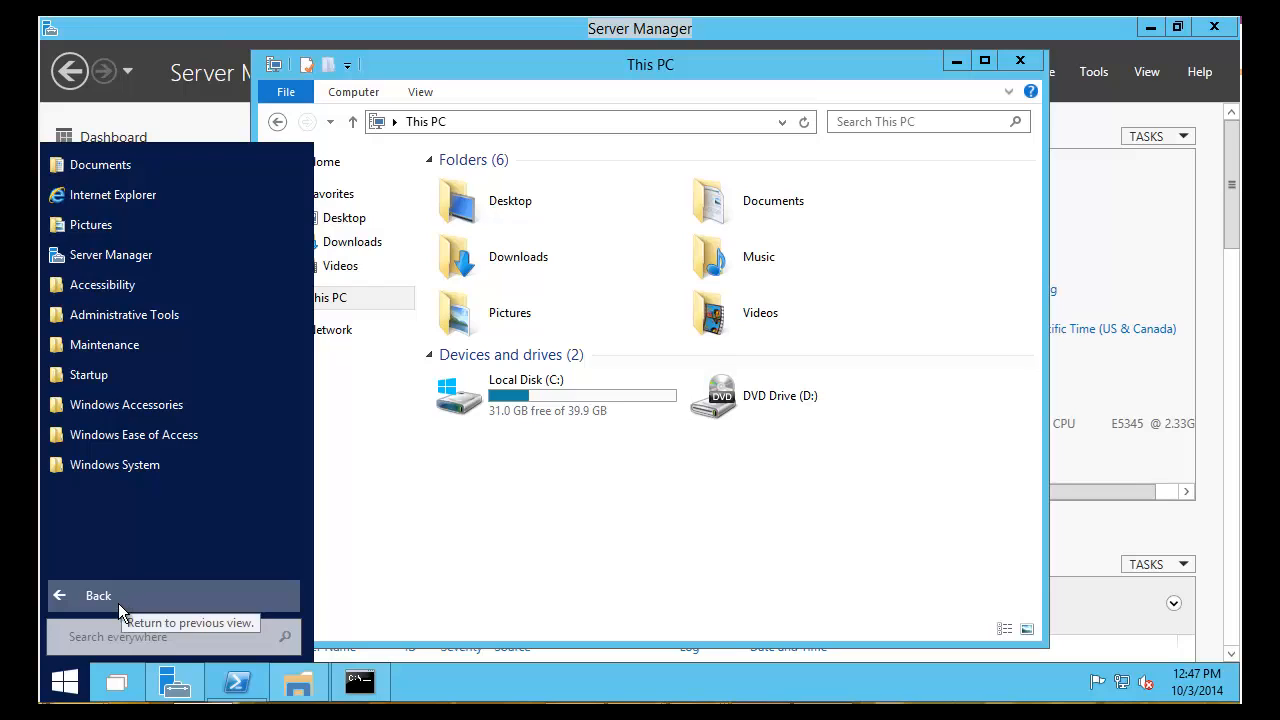
click(123, 630)
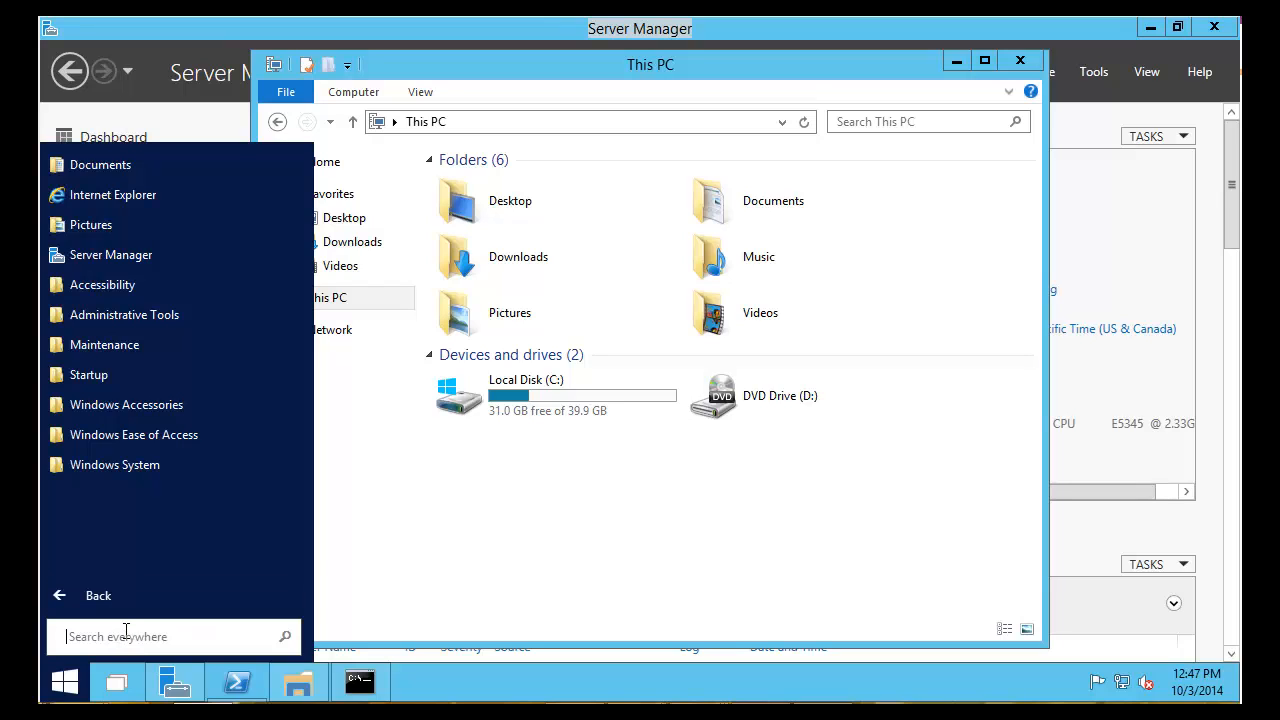
text(defender)
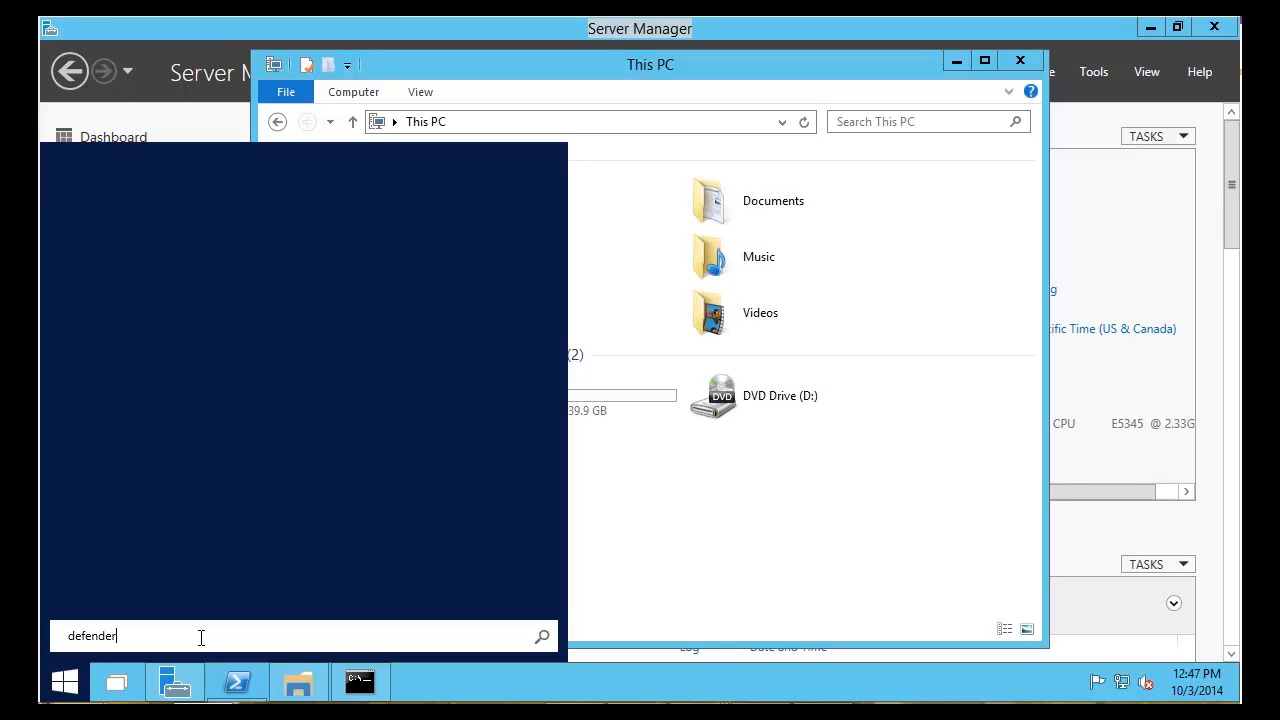
key(BackSpace)
text(r)
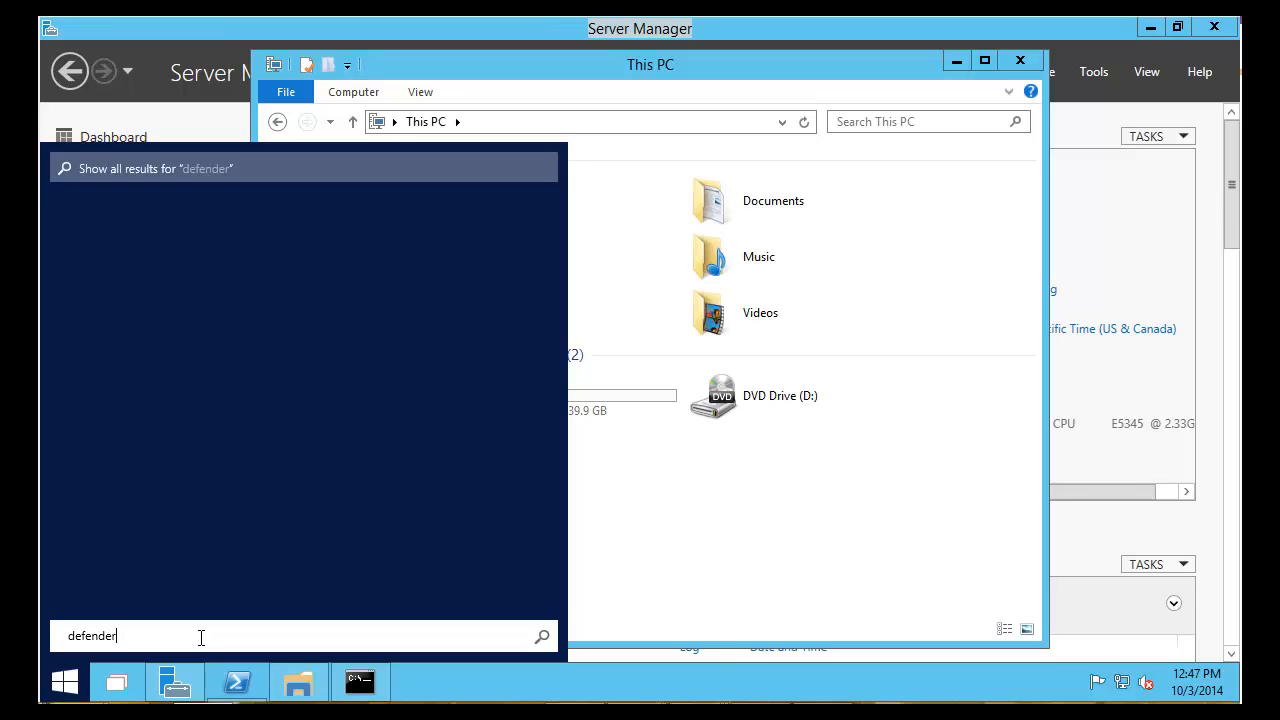
key(BackSpace)
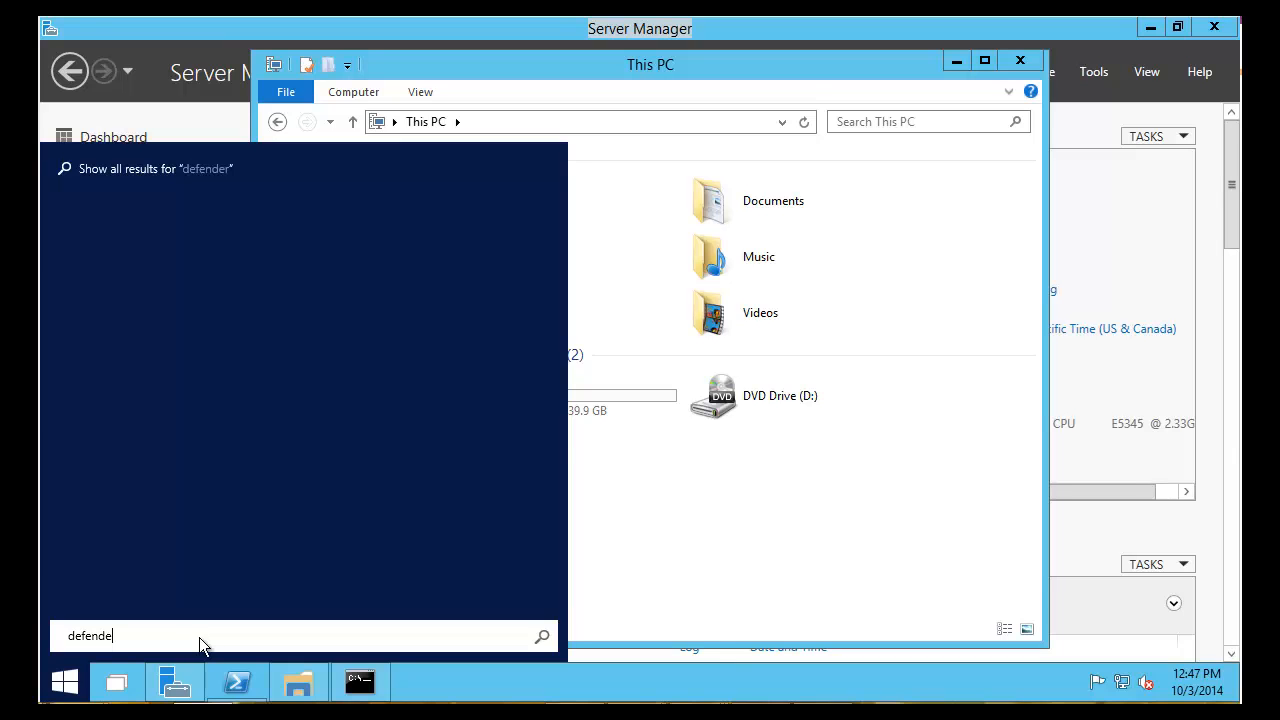
text(r)
key(Return)
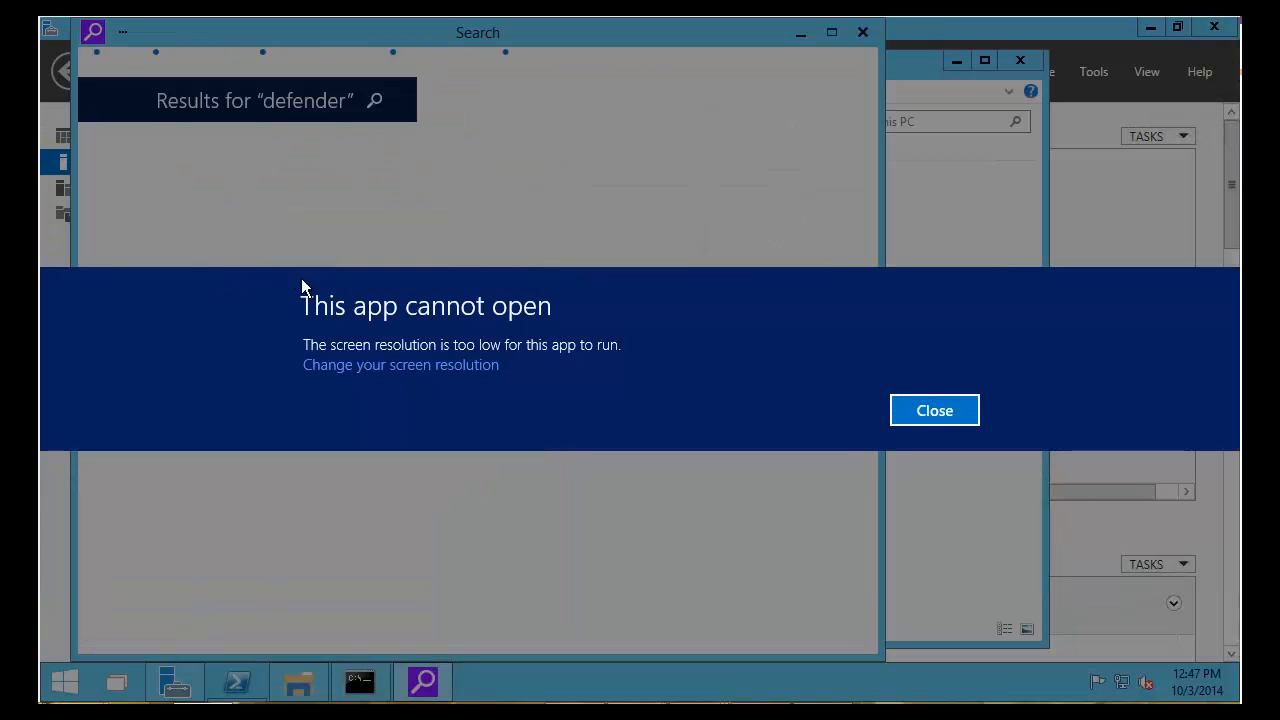
- Dismiss the screen resolution message and open Windows Defender from the search results
click(933, 411)
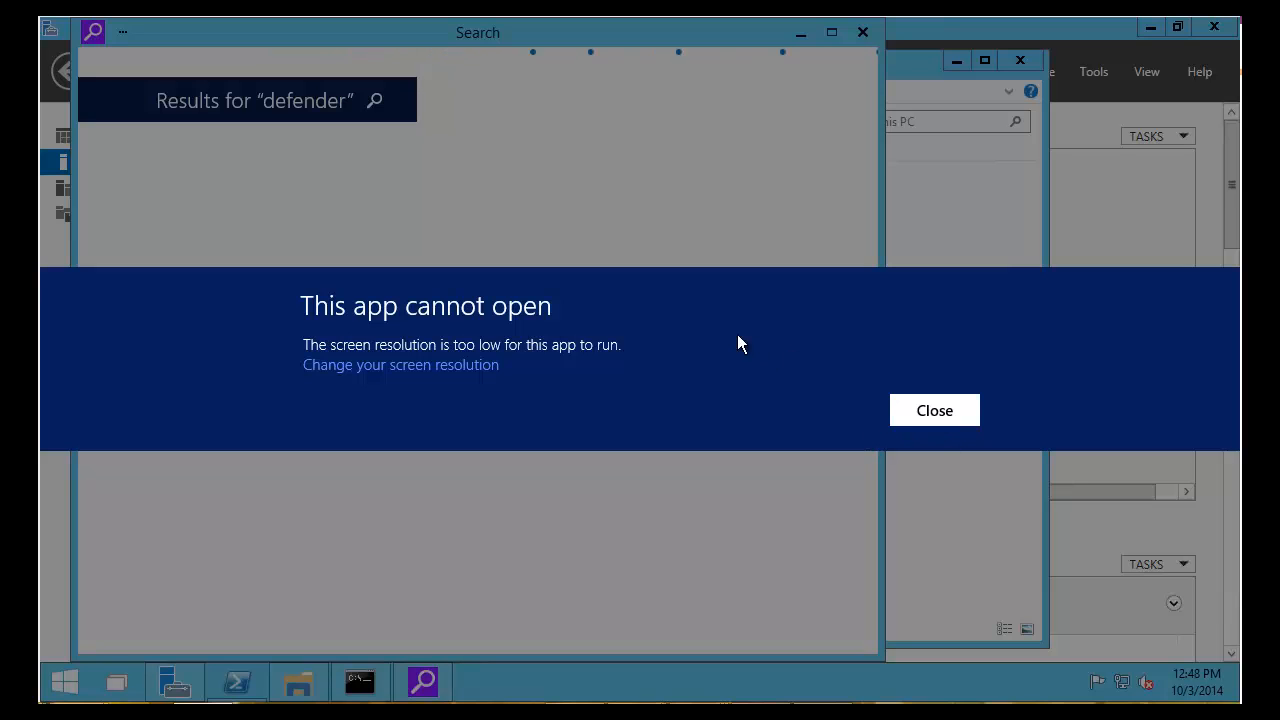
click(905, 413)
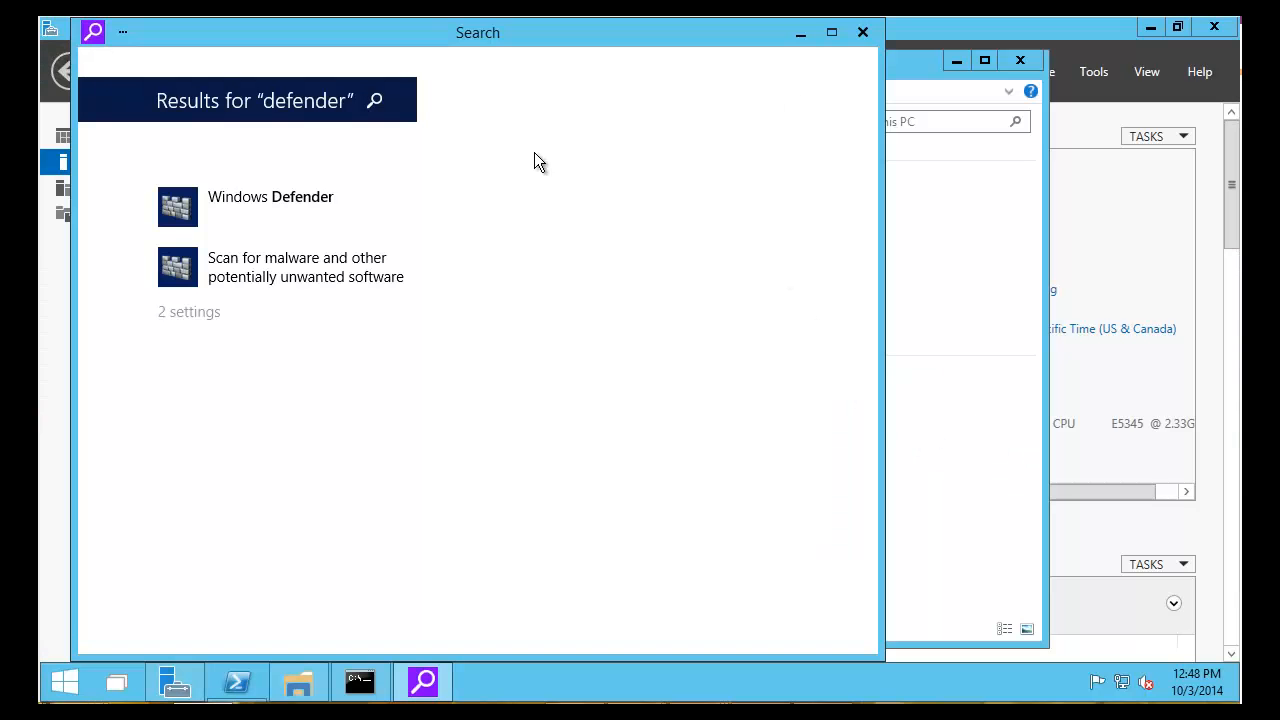
click(308, 227)
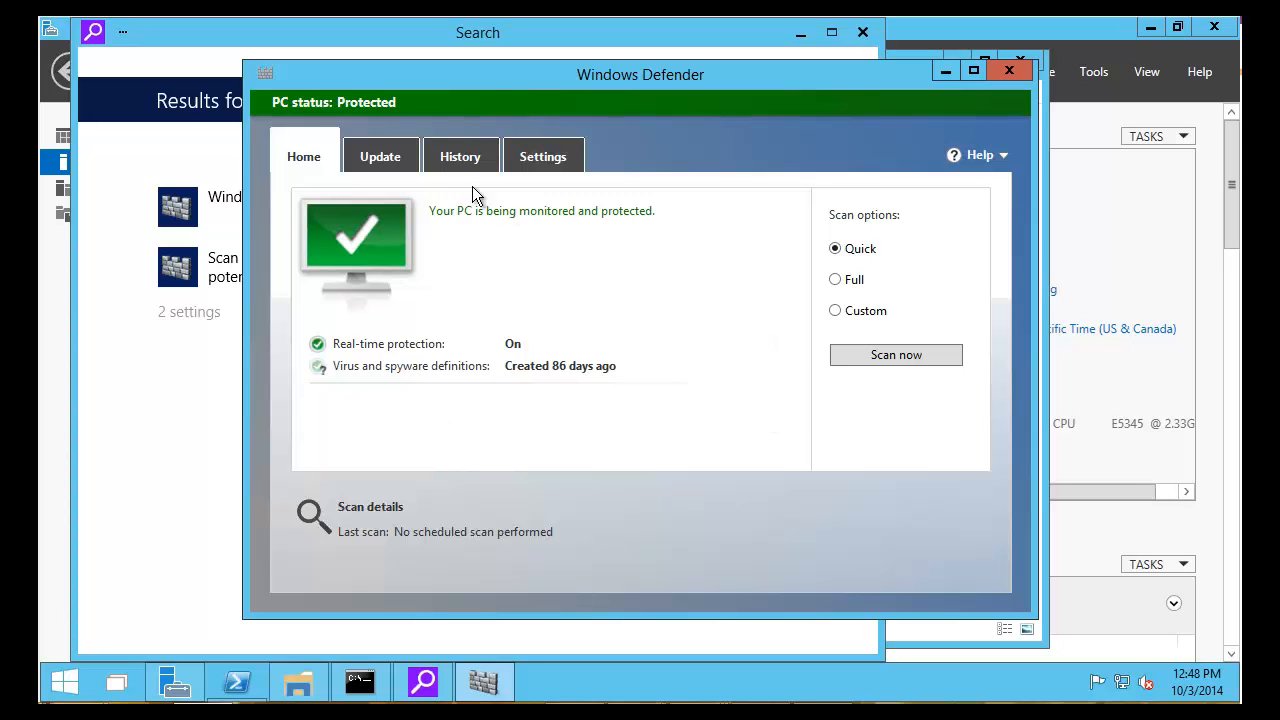
- Examine the Update, History and Settings pages of Windows Defender
click(380, 157)
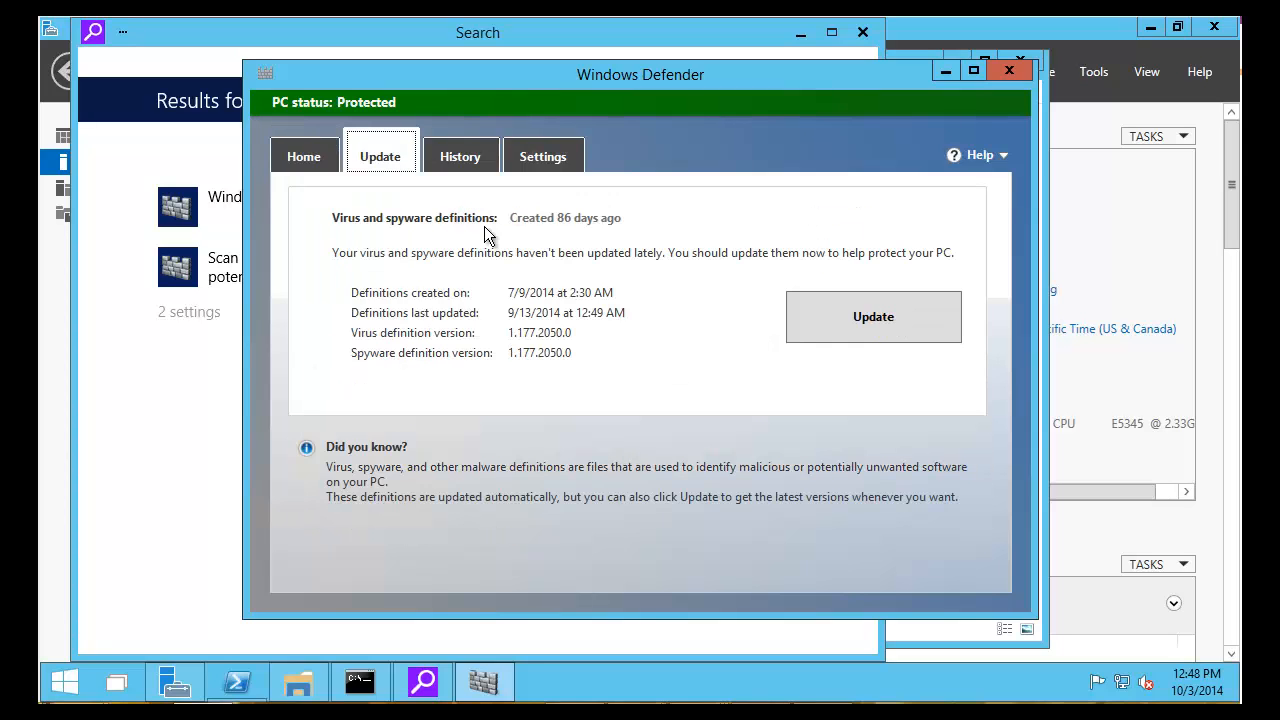
click(472, 170)
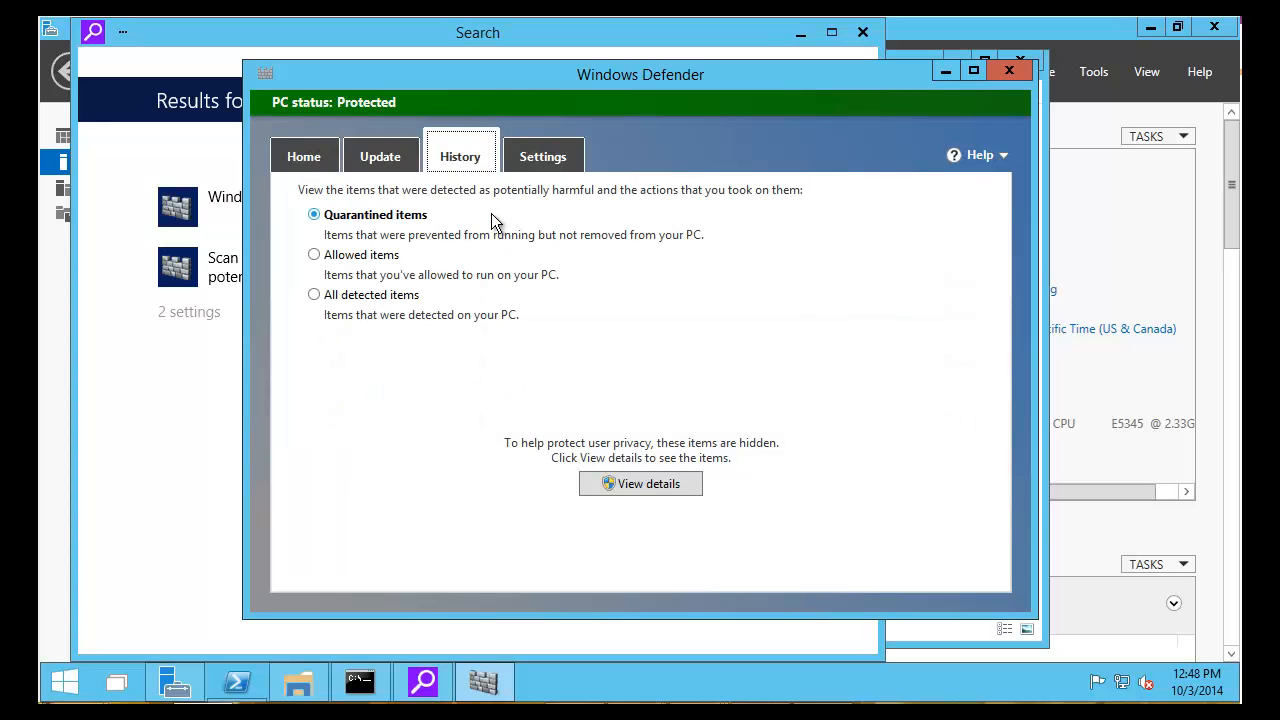
click(543, 160)
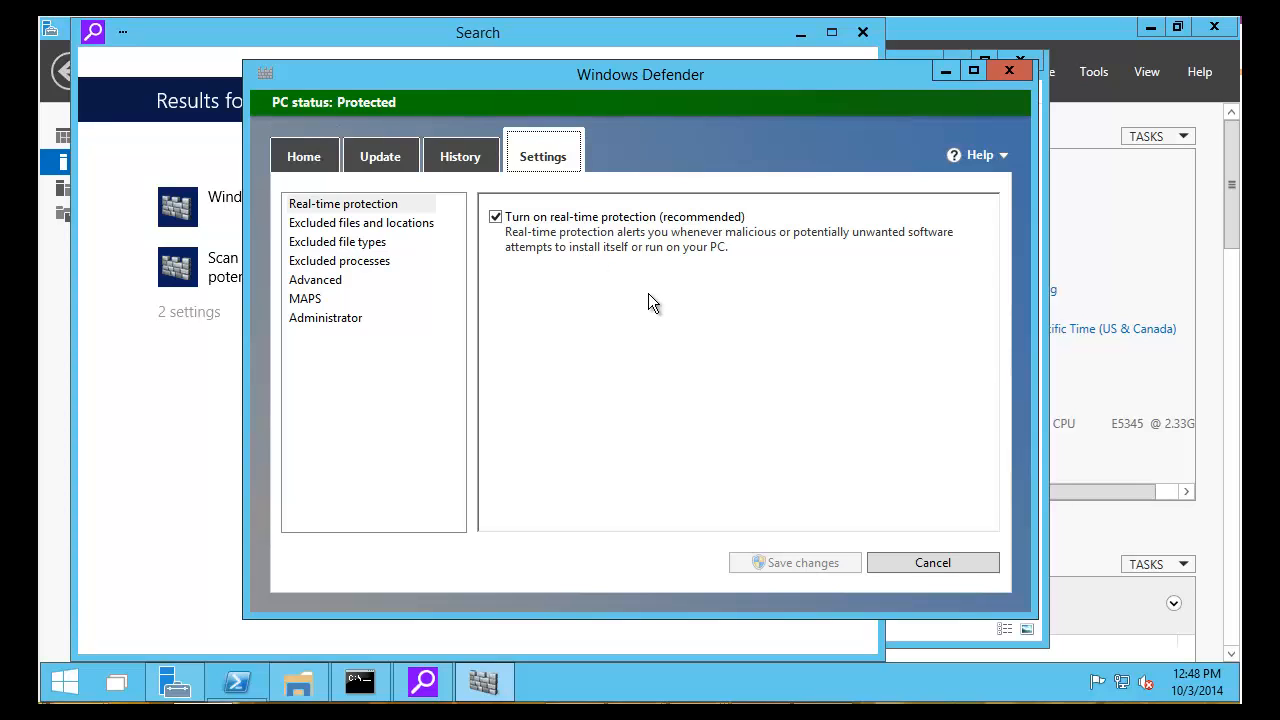
- Open Taskbar and Start Menu Properties, move the dialog clear of the screen edge and view the Start Menu options
right_click(608, 686)
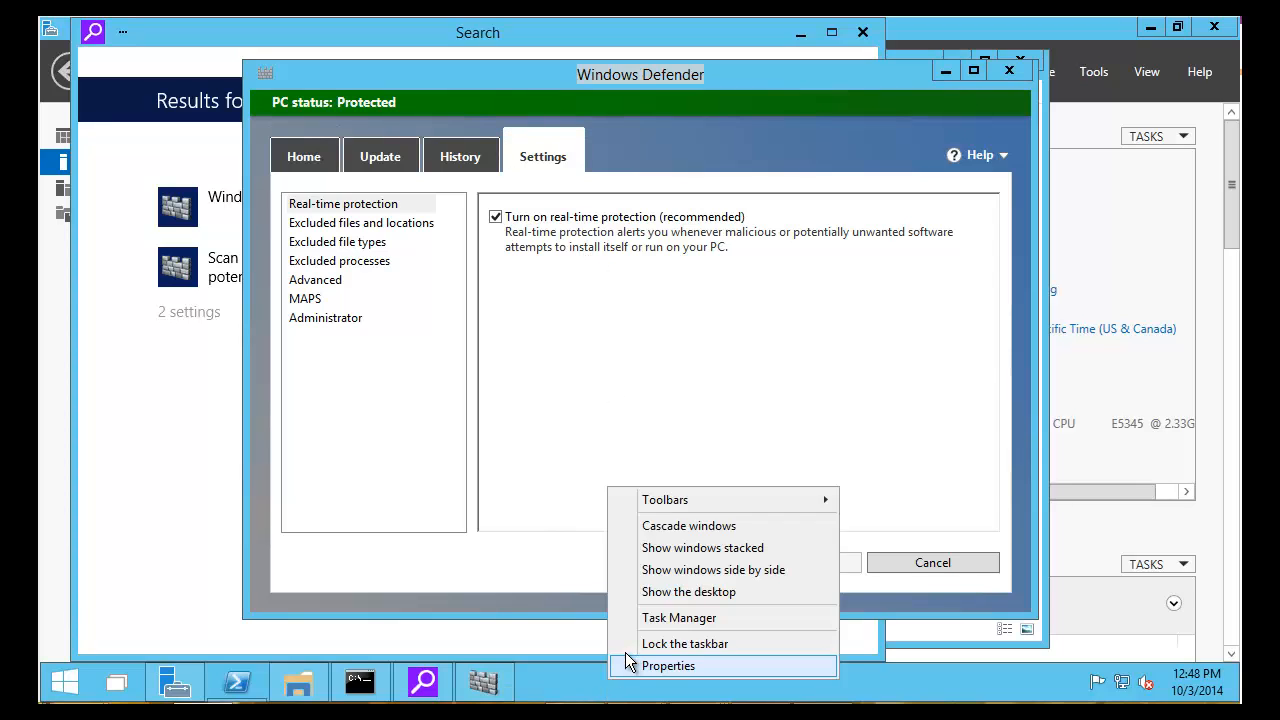
click(650, 666)
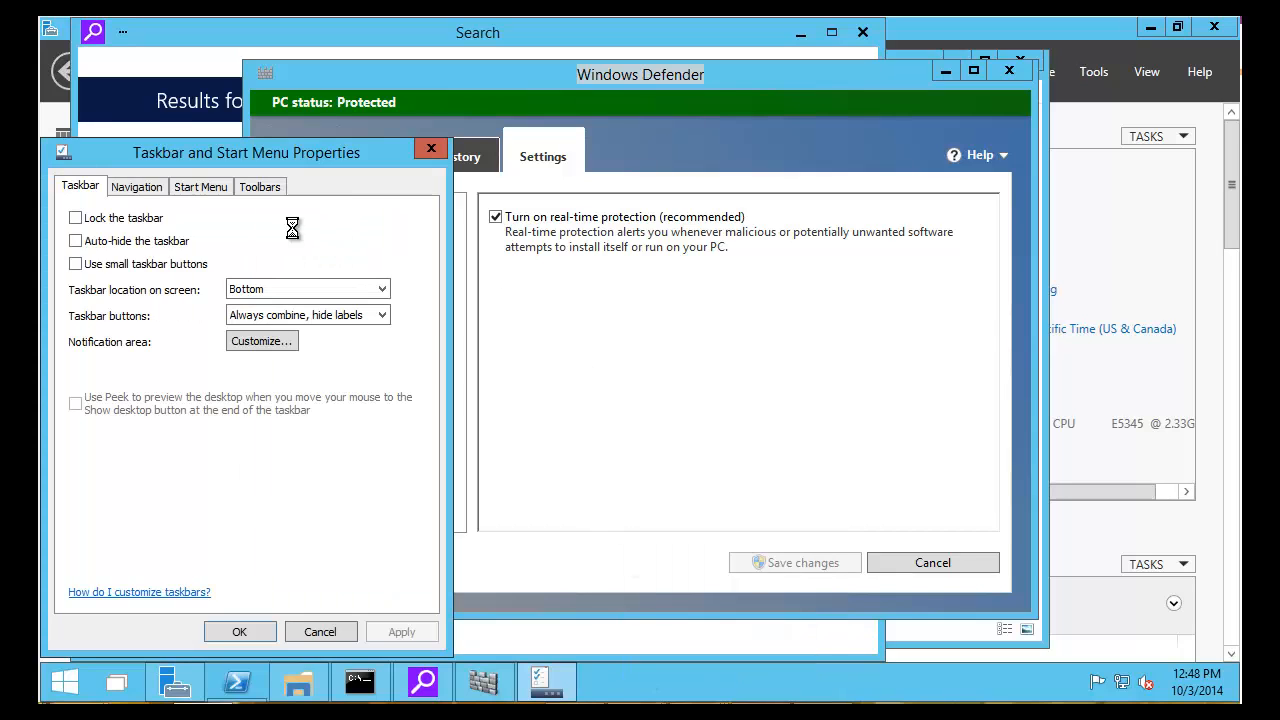
drag(273, 159, 431, 155)
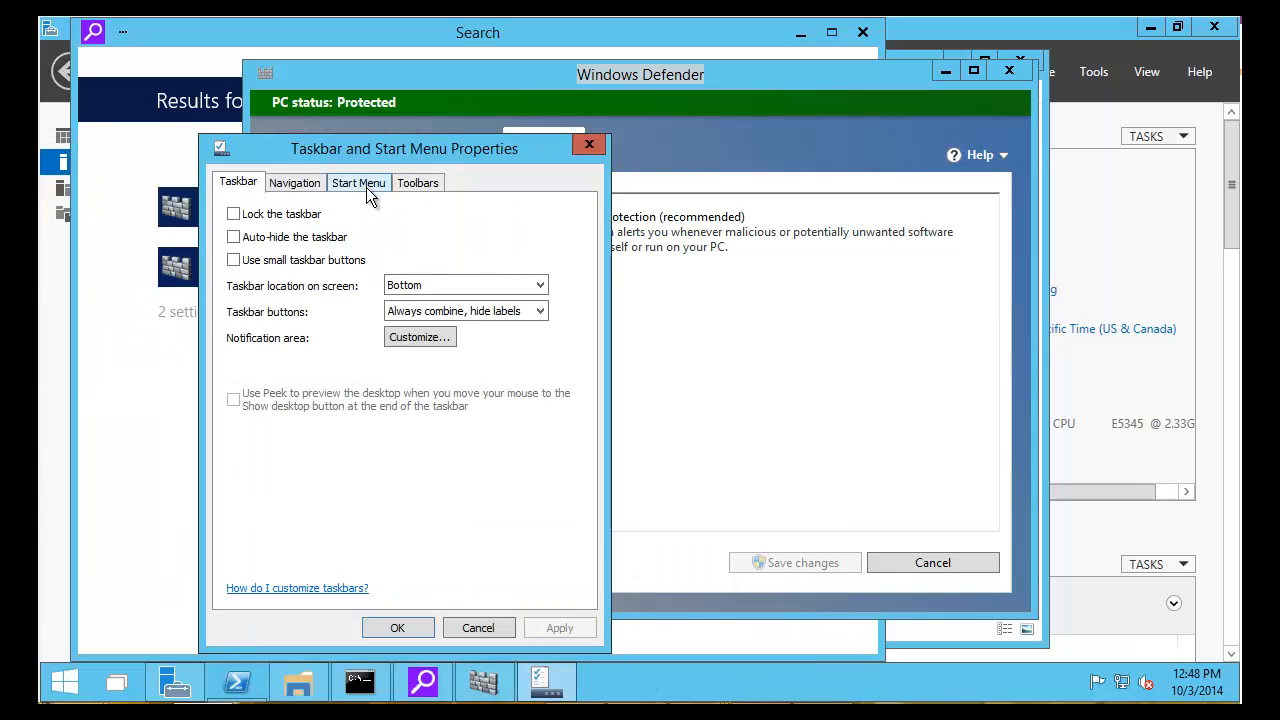
click(369, 188)
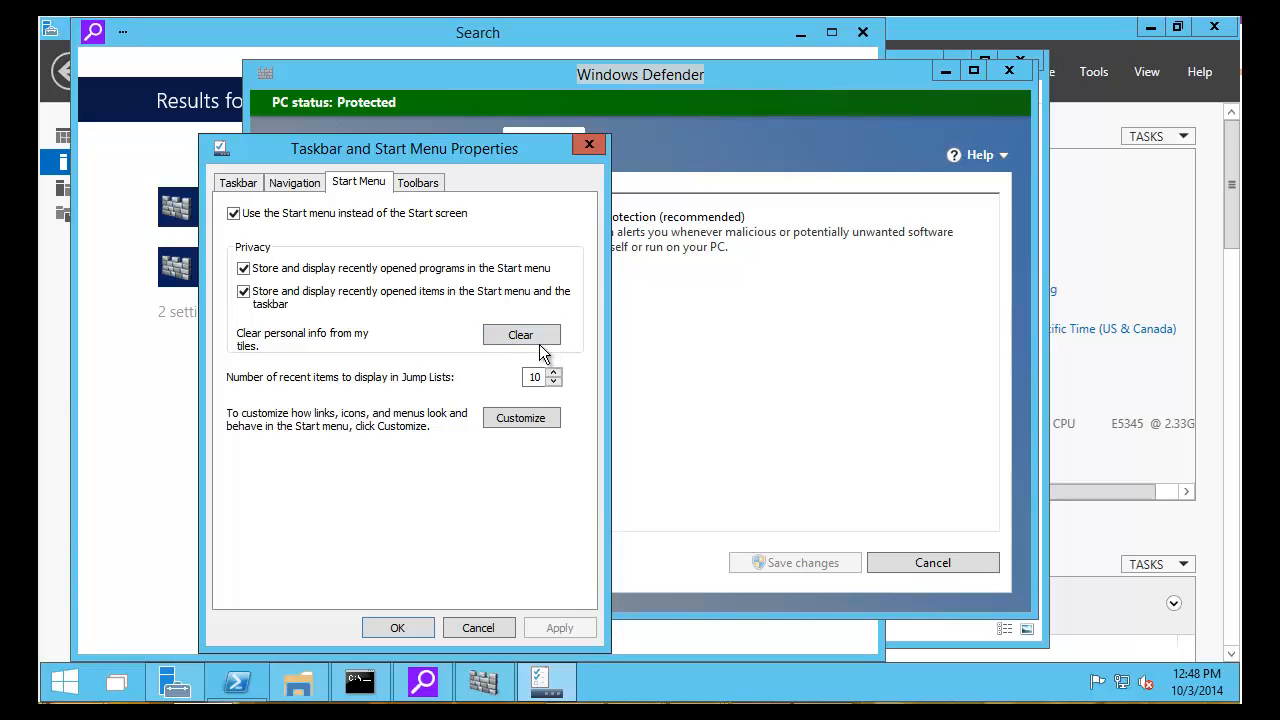
- Review the Customize Start Menu options, including the Pin to Start list, and leave them without saving
click(518, 428)
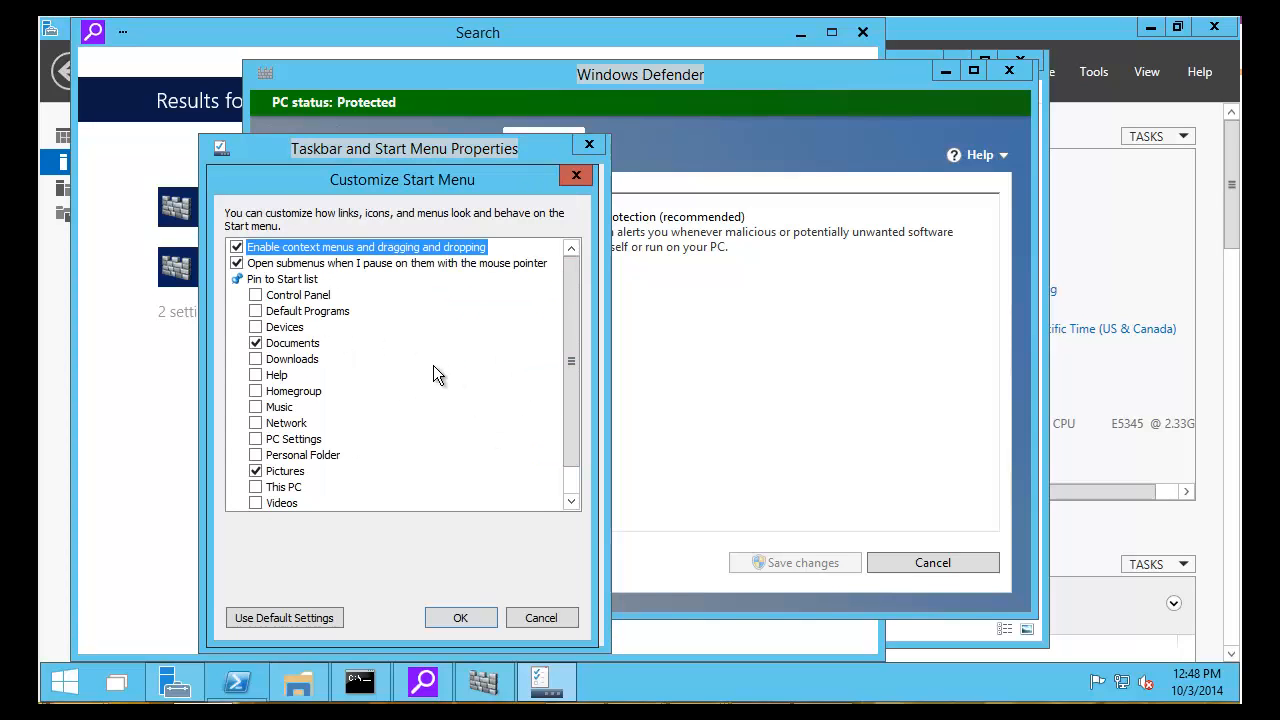
scroll(433, 366, down, 1)
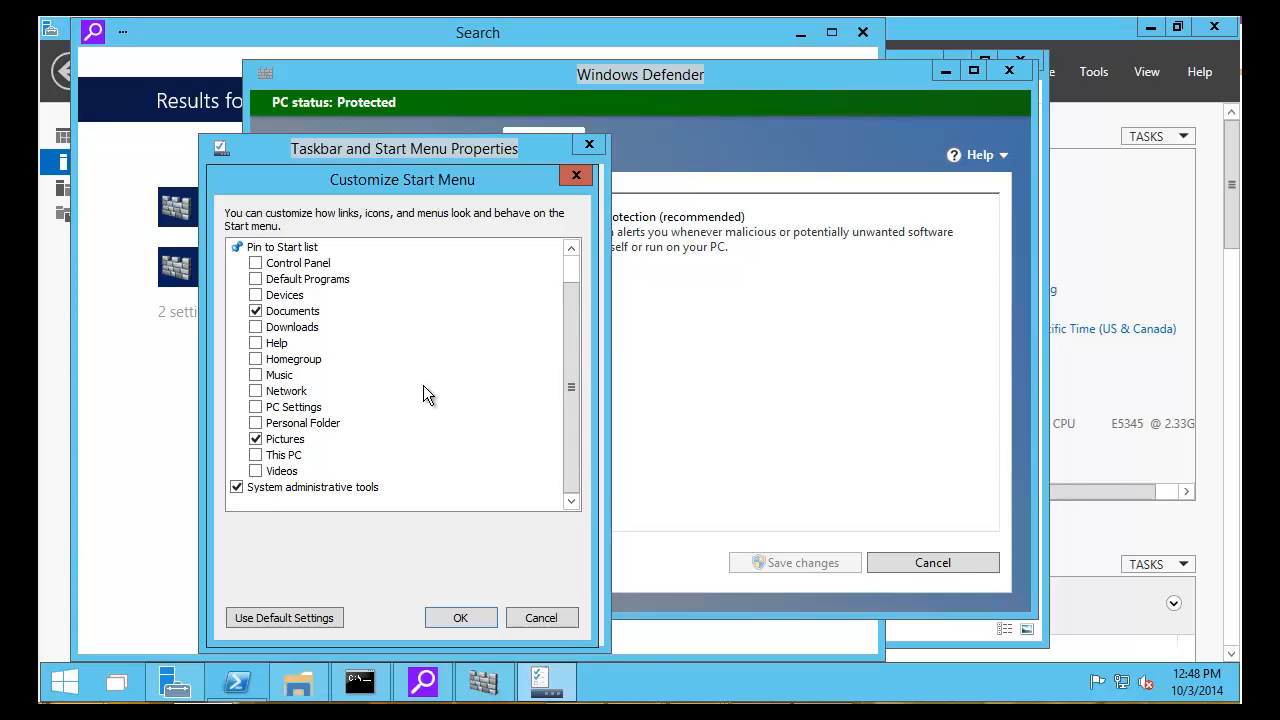
scroll(425, 398, up, 1)
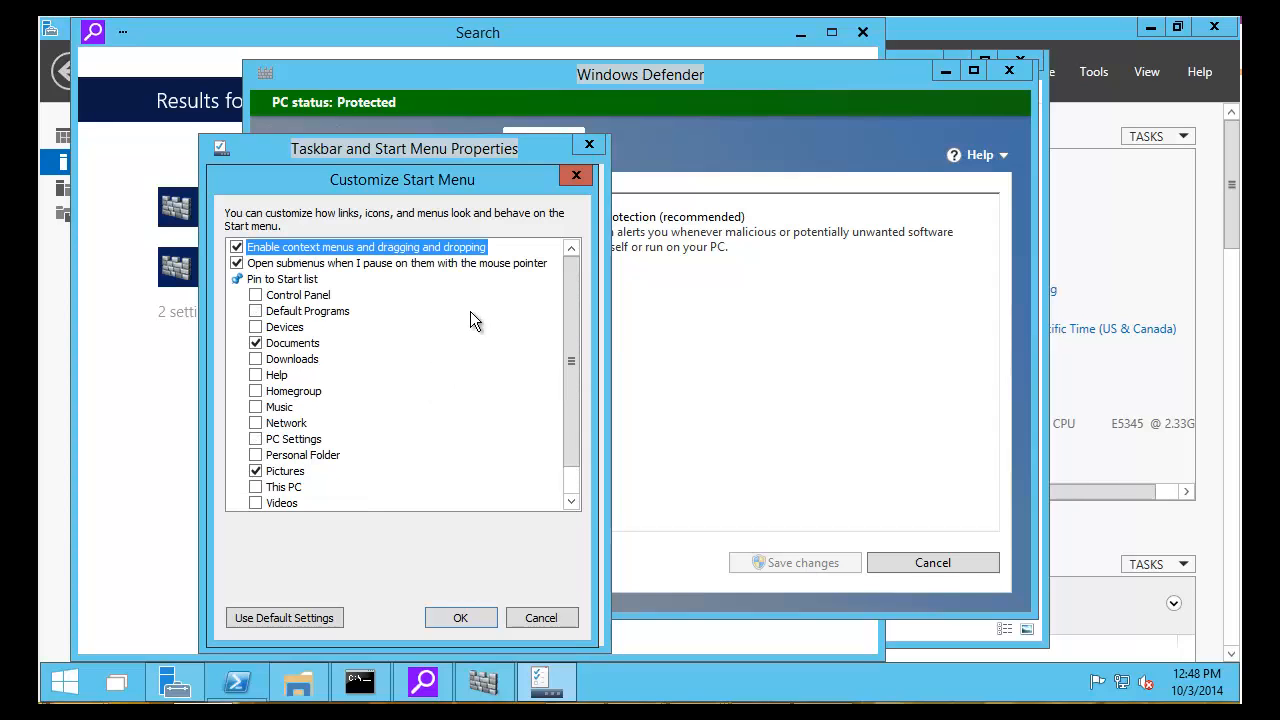
scroll(467, 318, down, 1)
click(538, 617)
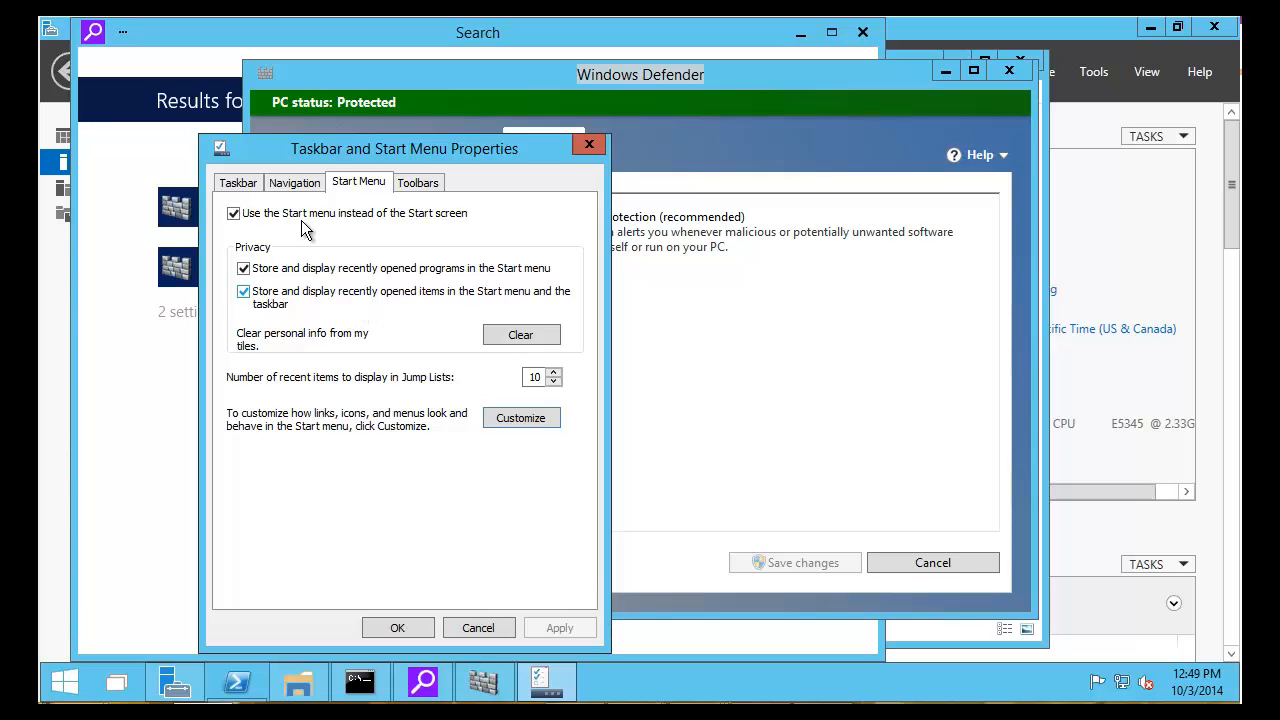
- Review the Navigation and Taskbar options, and dismiss Taskbar and Start Menu Properties without saving
click(293, 187)
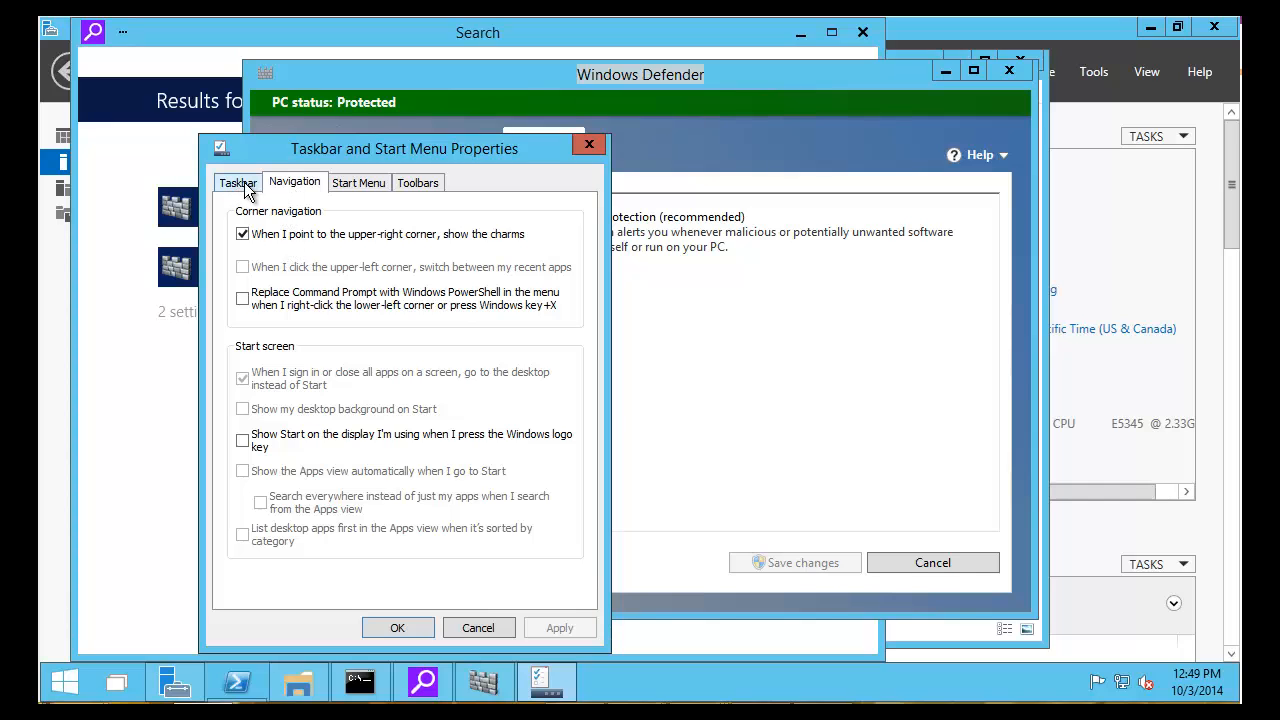
click(245, 190)
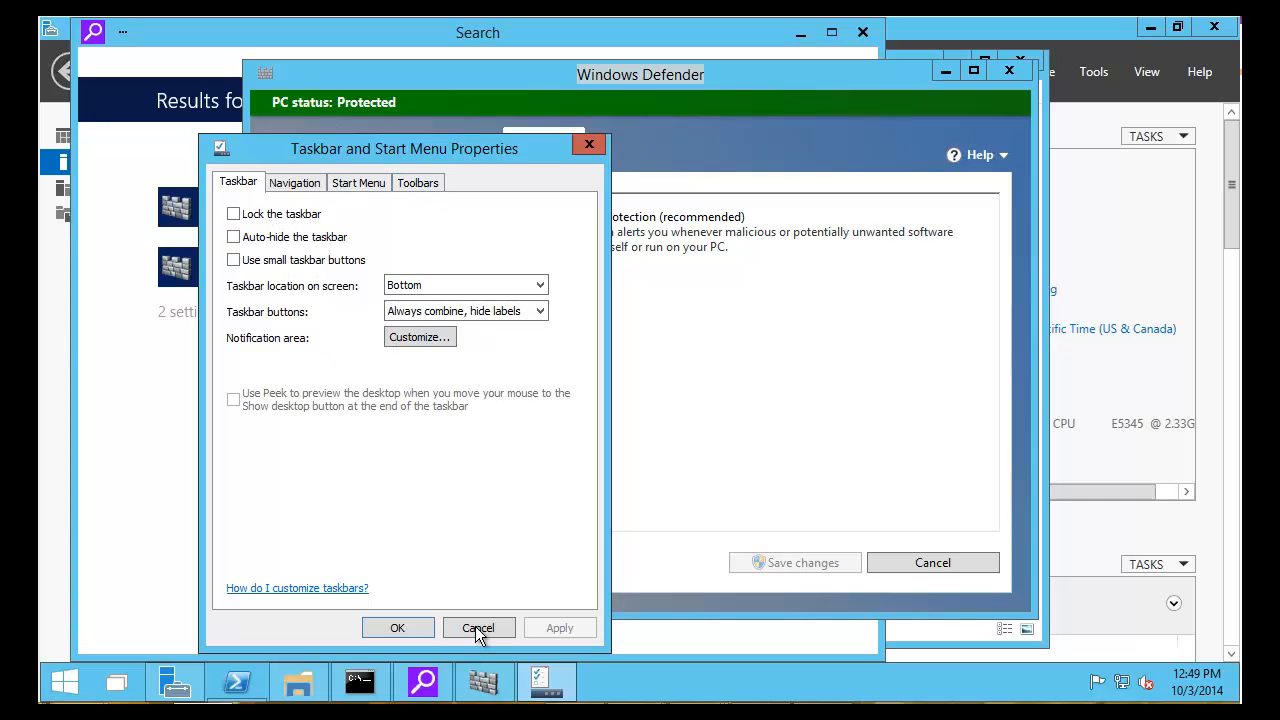
key(Escape)
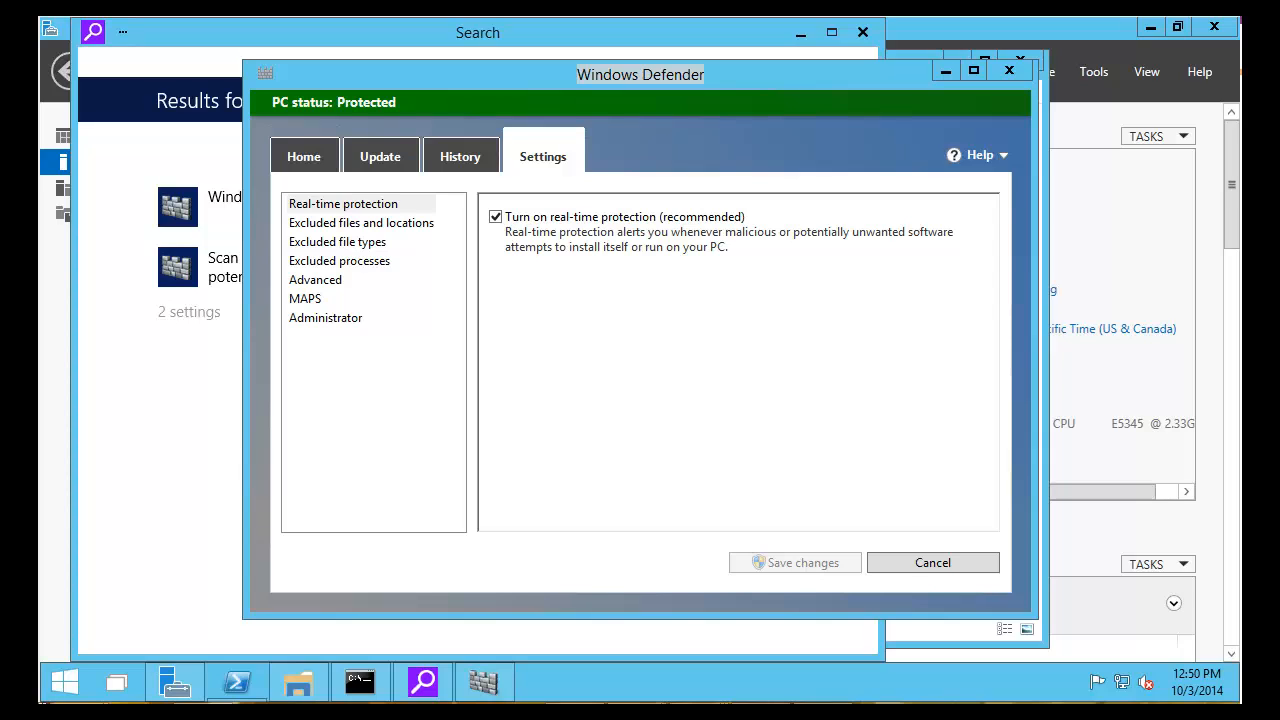
- Close Windows Defender and minimize the Search window
click(1009, 70)
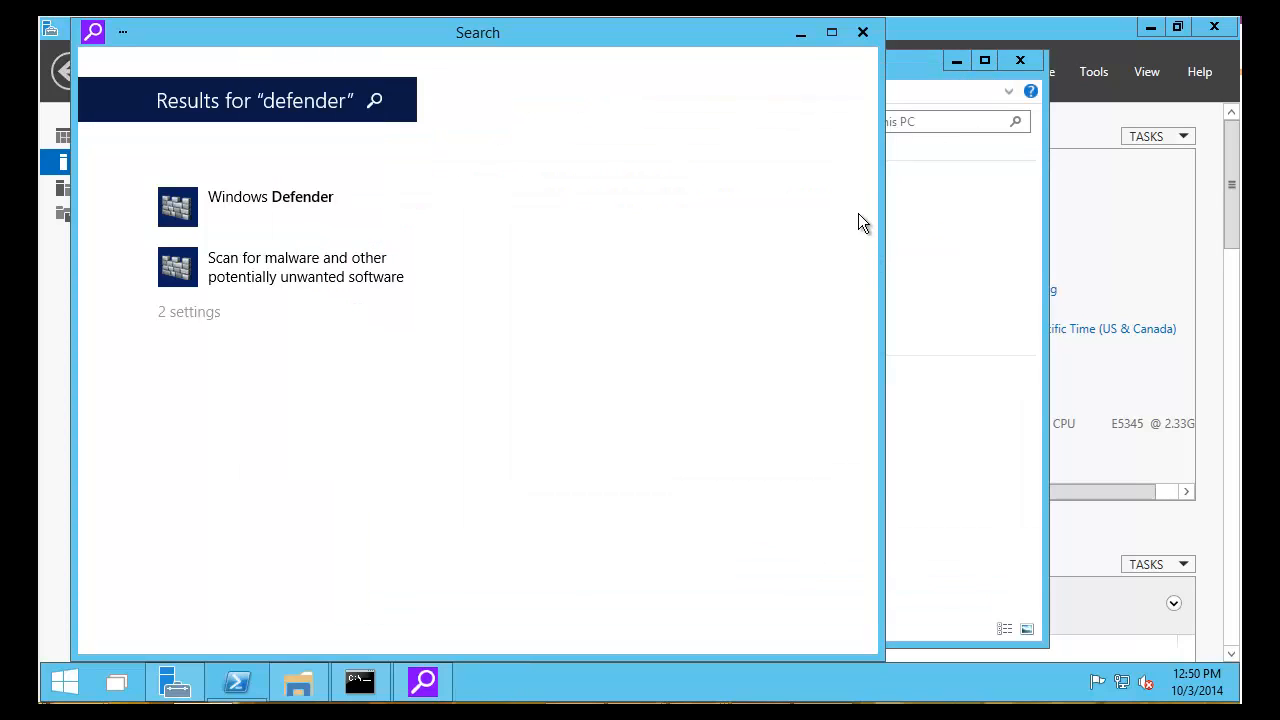
click(800, 33)
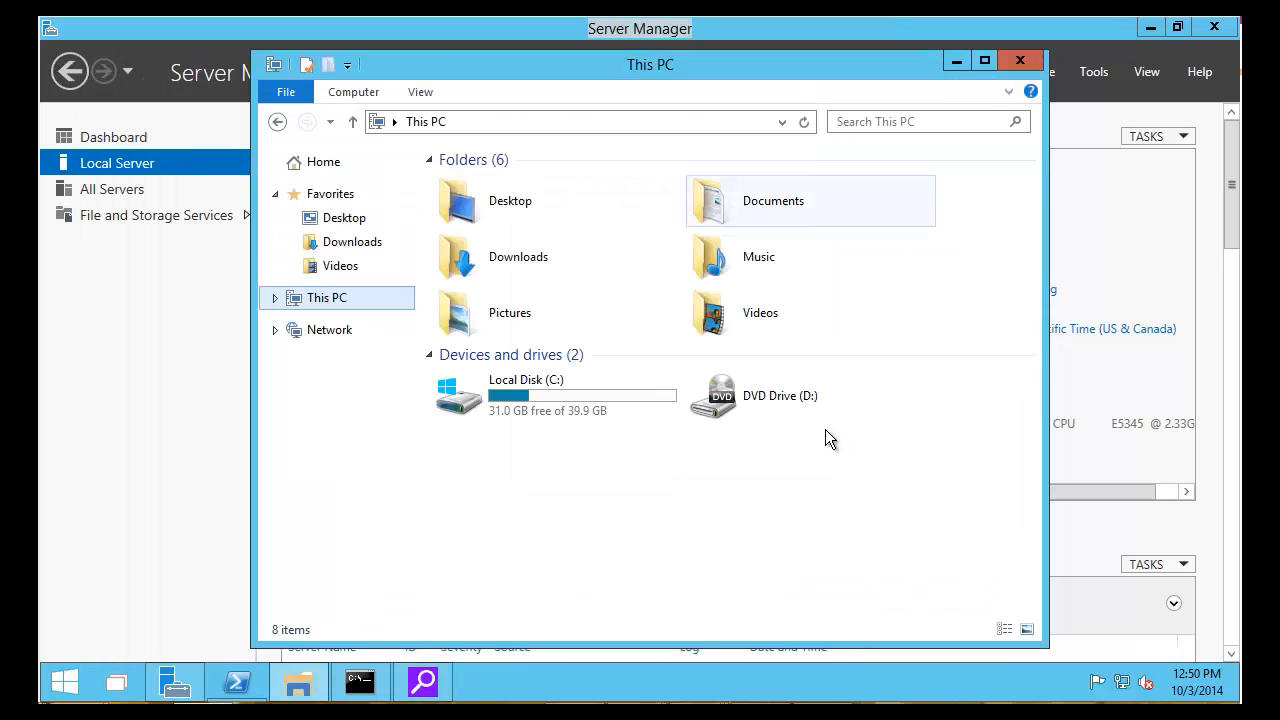
- Minimize the This PC window and go through the Add Roles and Features Wizard to server role selection, keeping the default choices
click(700, 522)
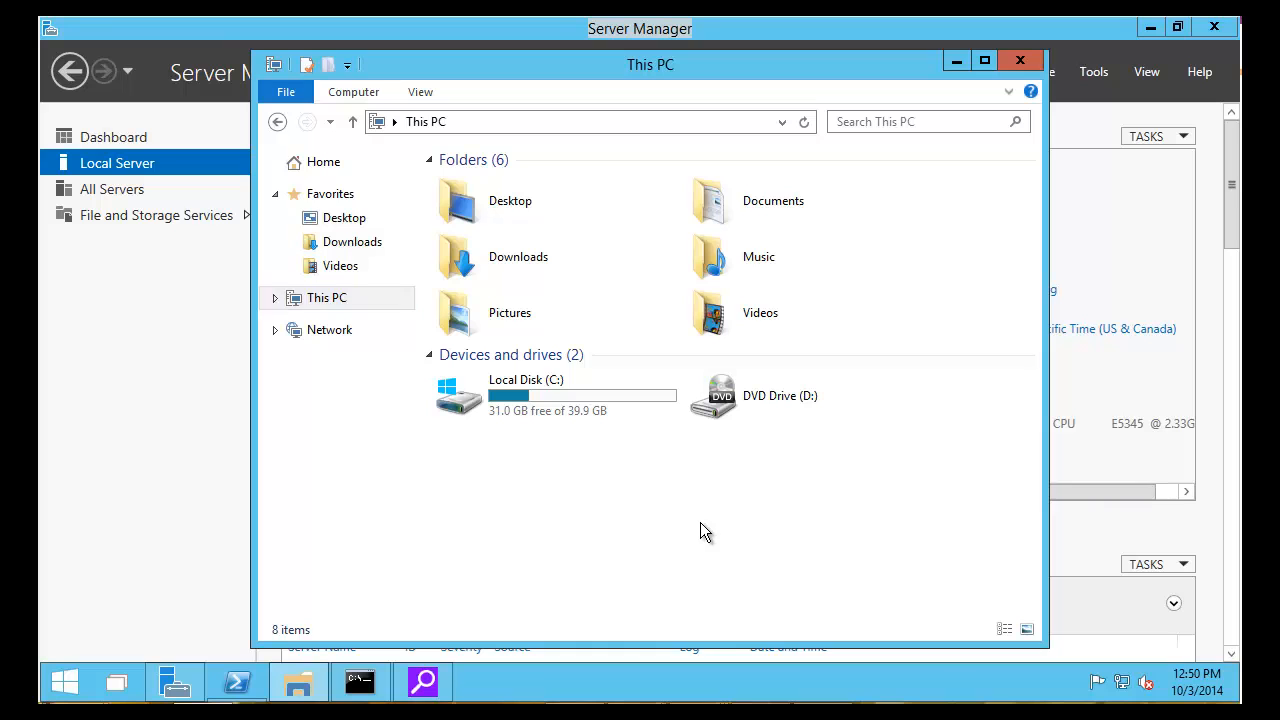
click(956, 61)
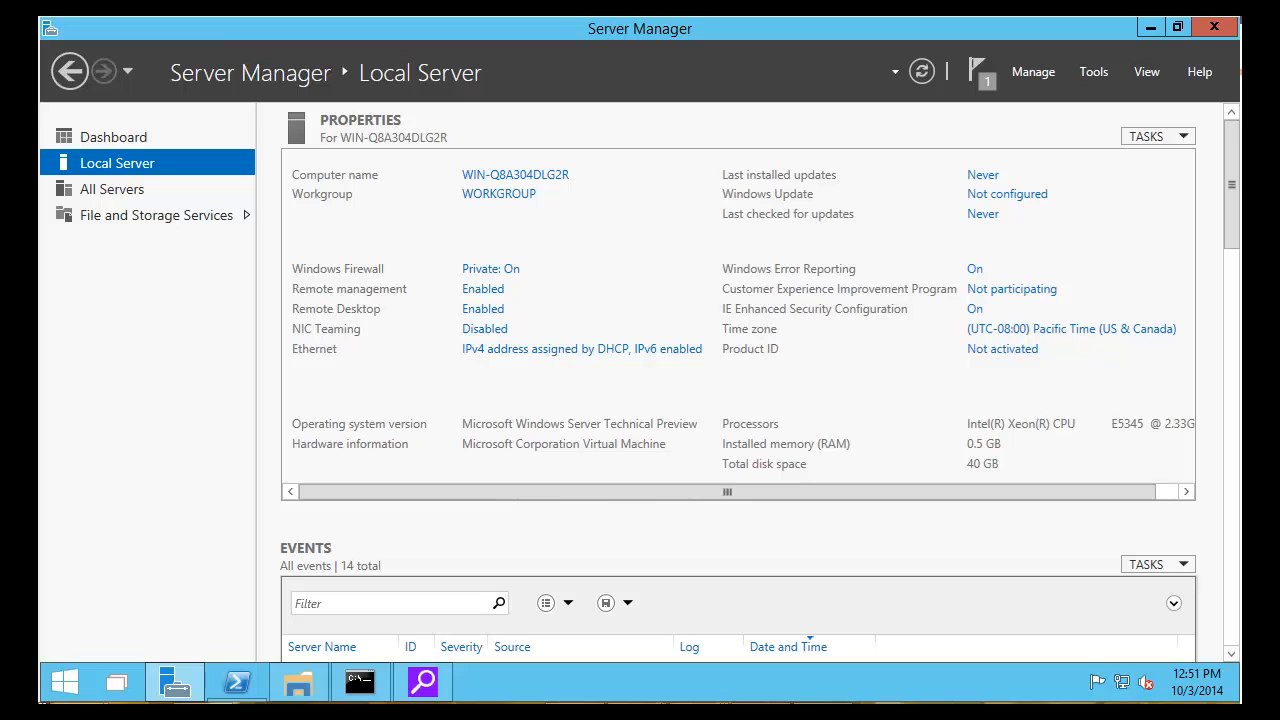
click(1032, 75)
click(1046, 95)
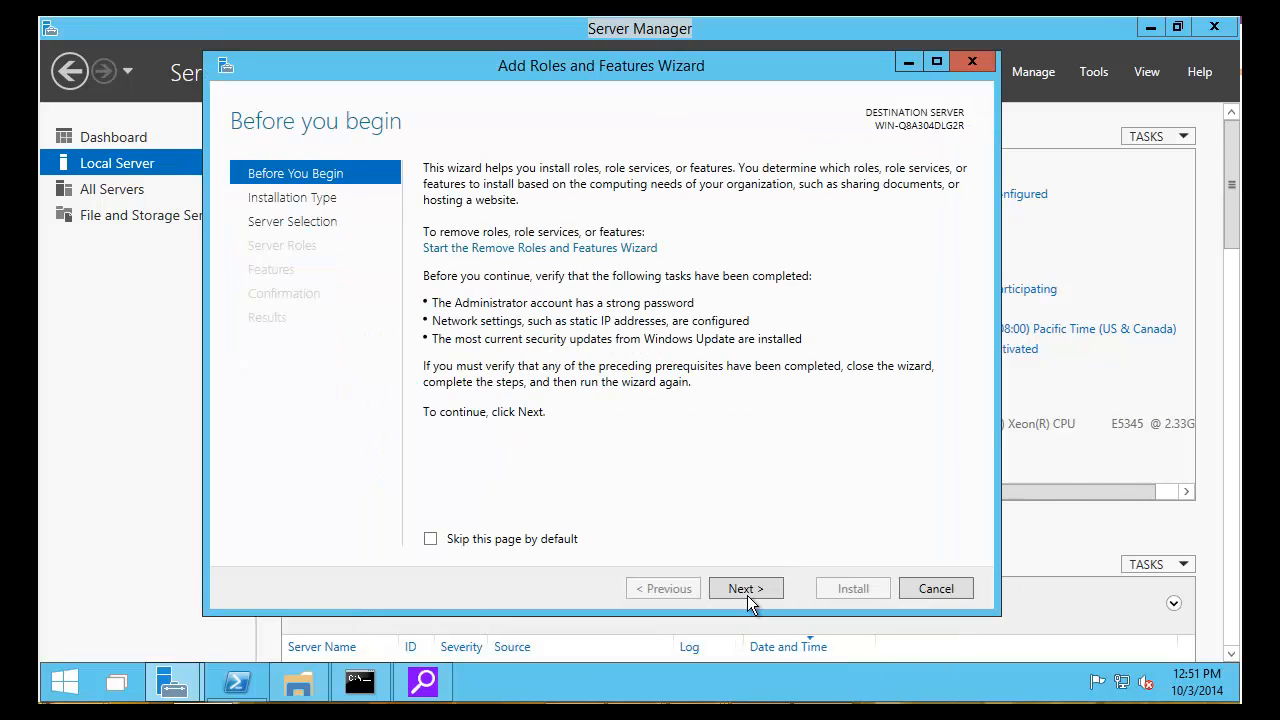
click(750, 594)
click(749, 592)
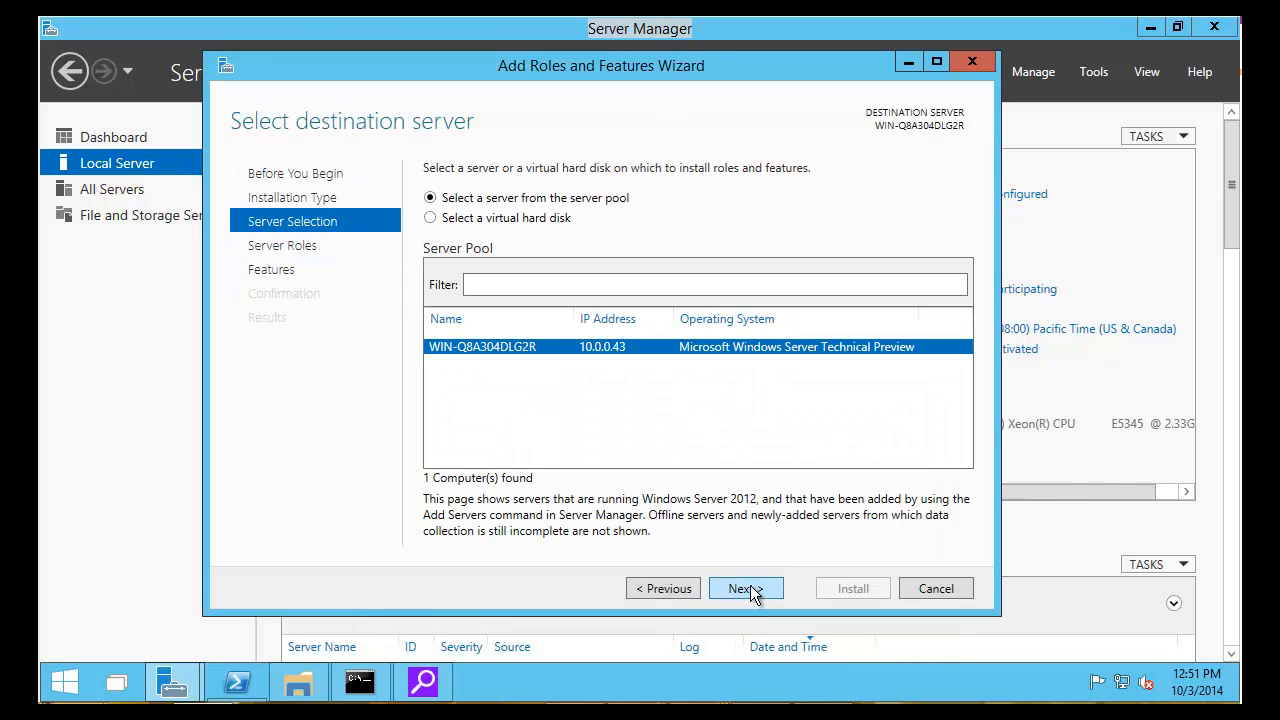
click(752, 582)
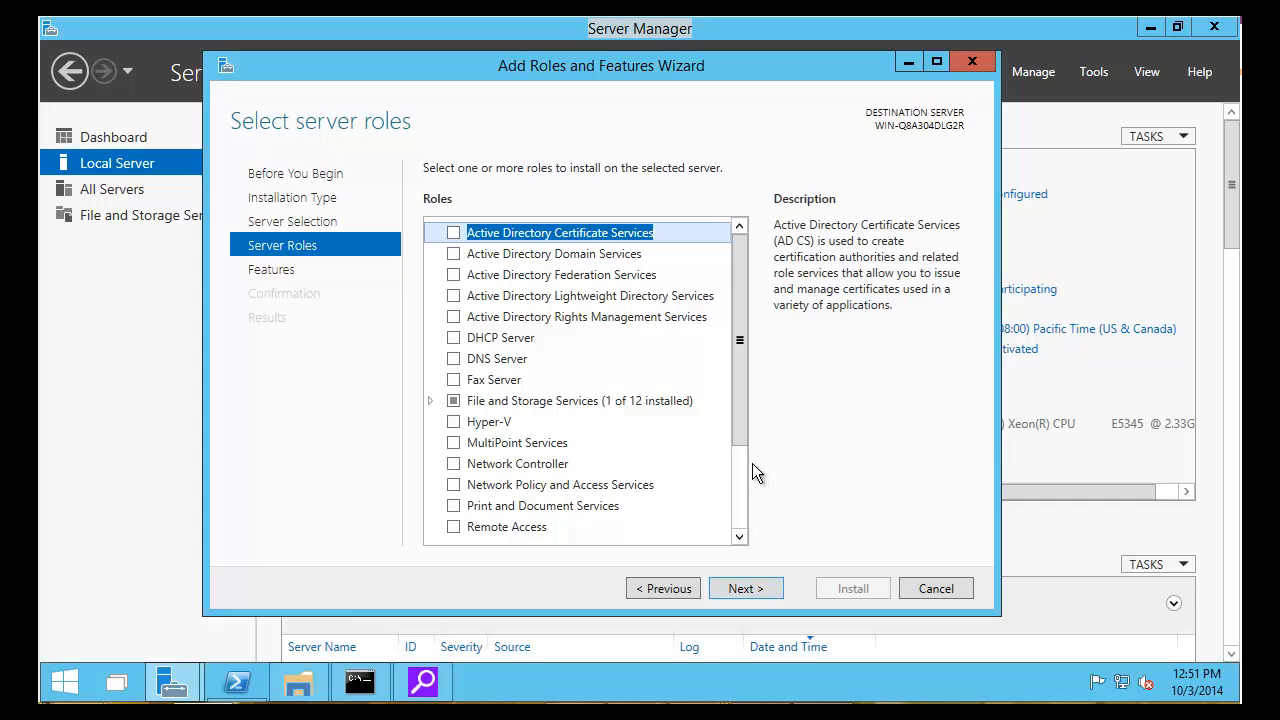
- View the descriptions of the MultiPoint Services and Network Controller roles without marking them for installation
click(722, 445)
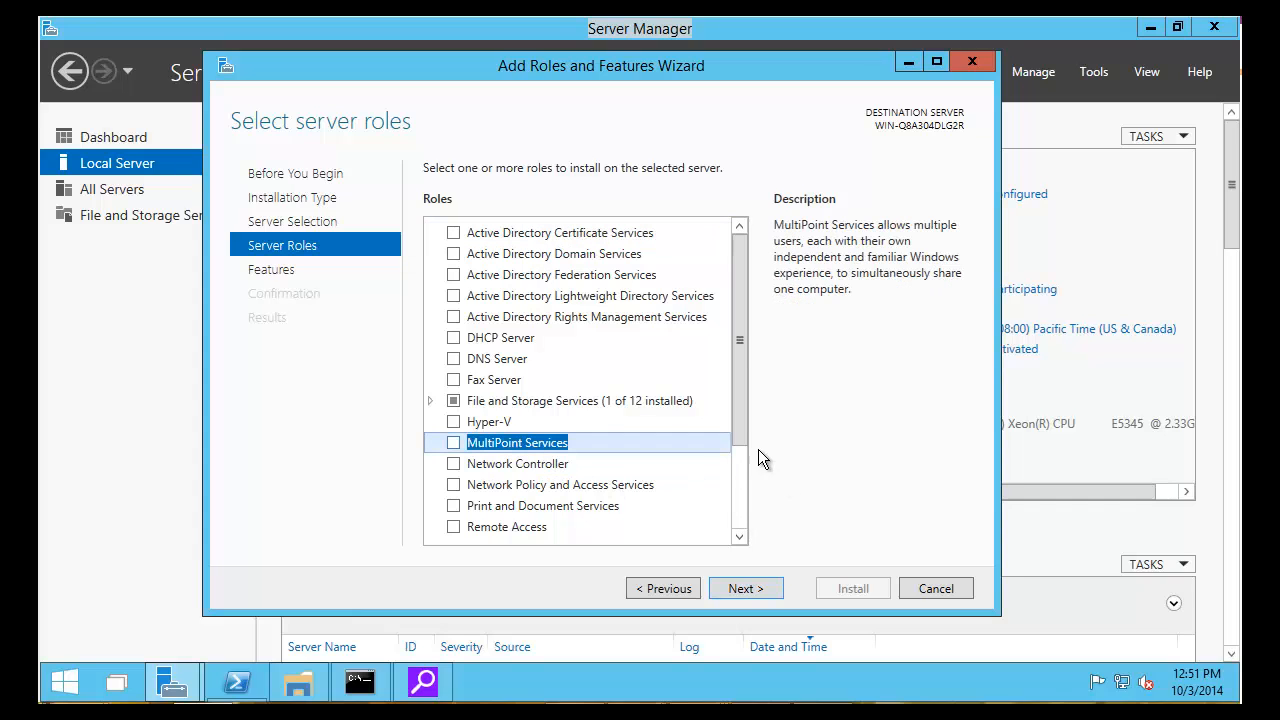
scroll(746, 529, down, 3)
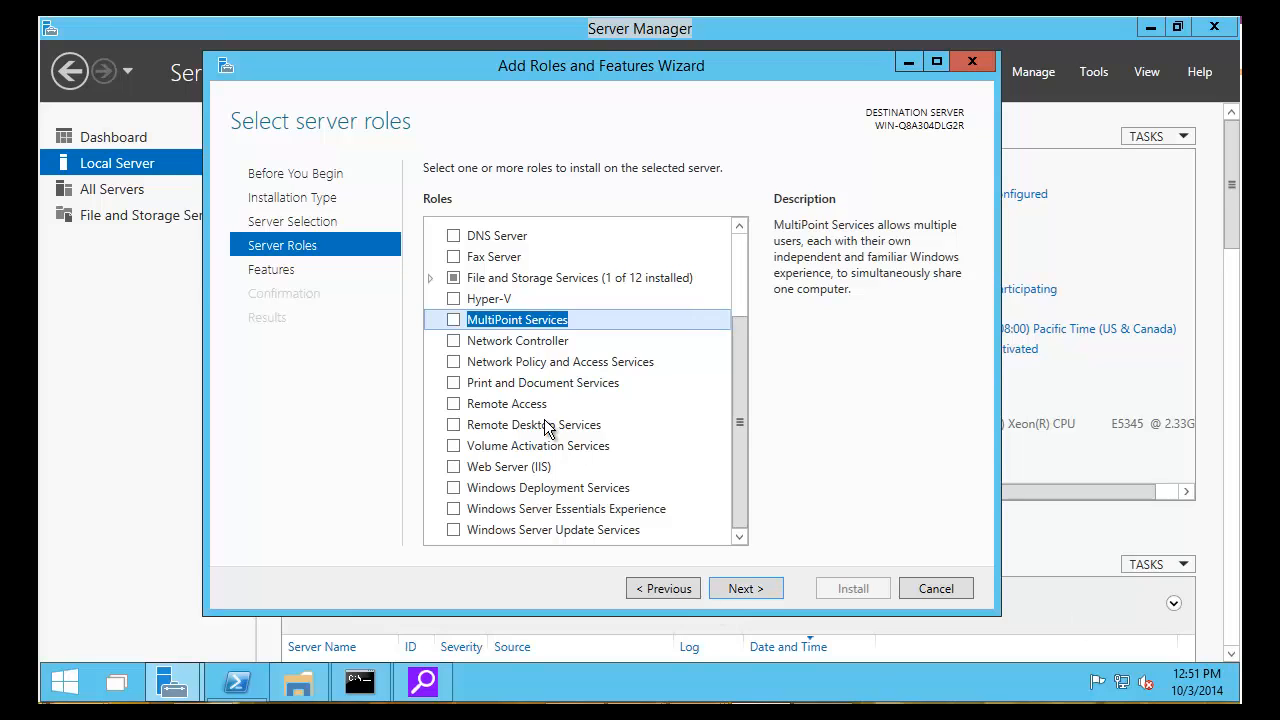
click(491, 342)
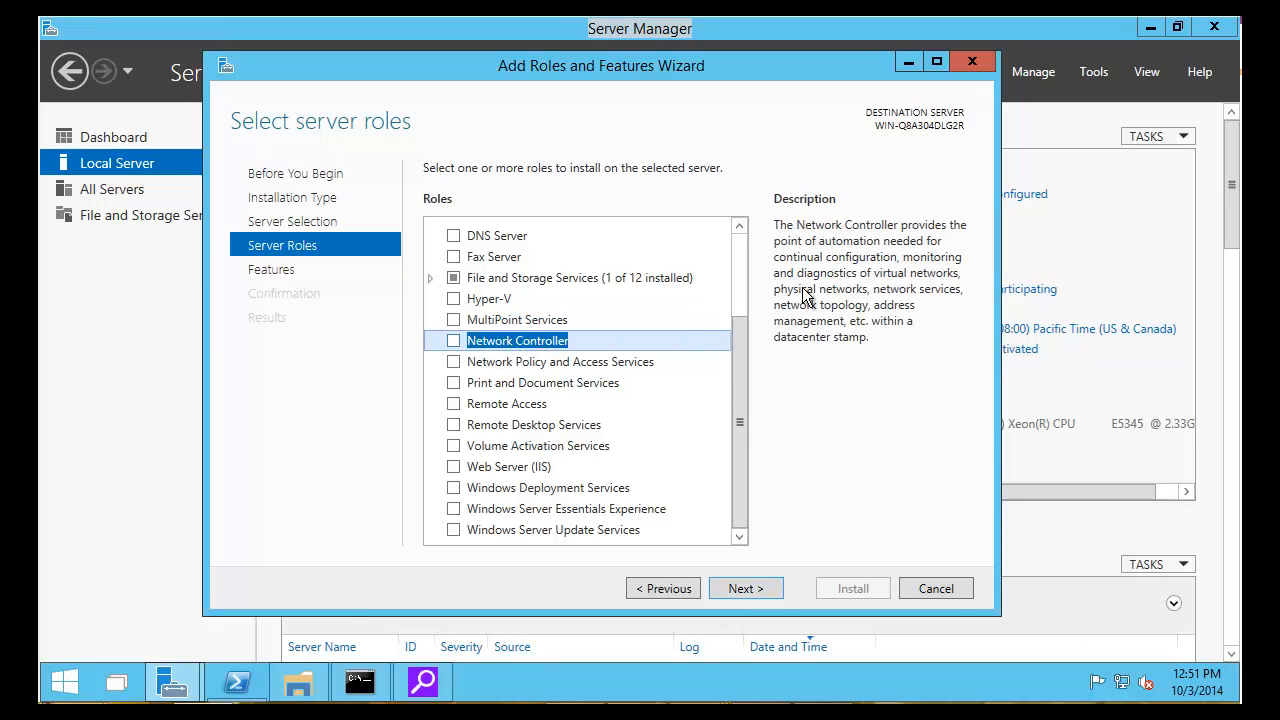